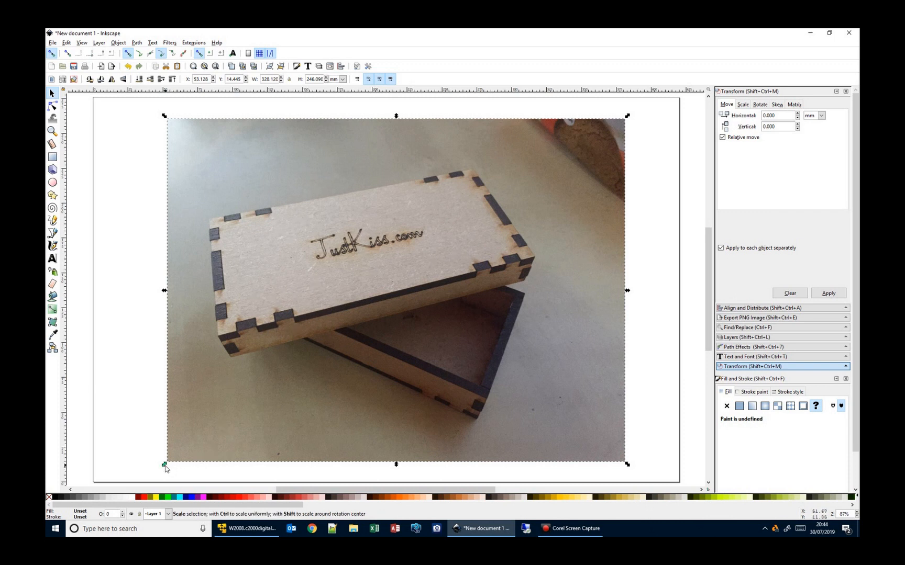
# - Scale the box photo down to about 66 × 50 mm and move it into the page's upper right corner
pyautogui.moveTo(165, 466); pyautogui.dragTo(534, 206)
pyautogui.moveTo(571, 156); pyautogui.dragTo(613, 140)
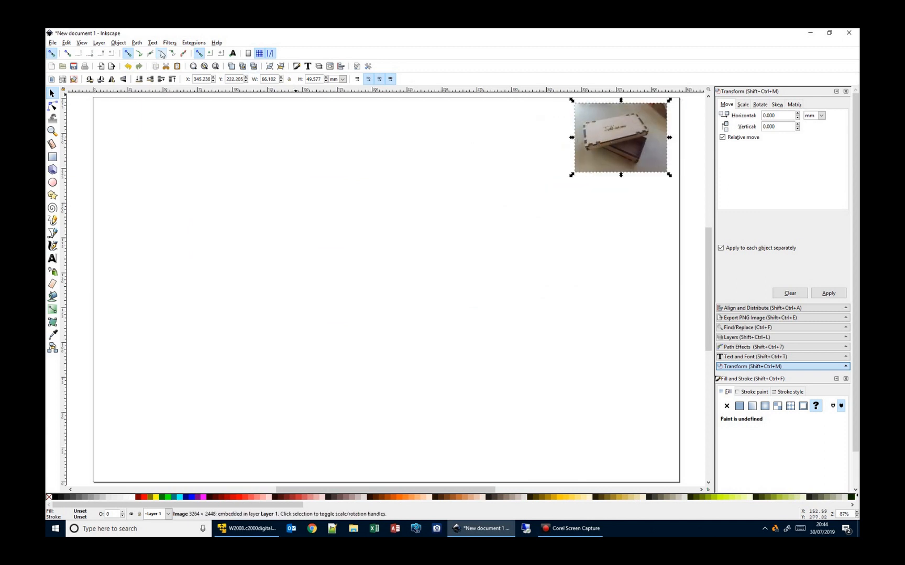
# - Set the bounding box preference to Geometric bounding box and review the default grid settings
pyautogui.click(66, 43)
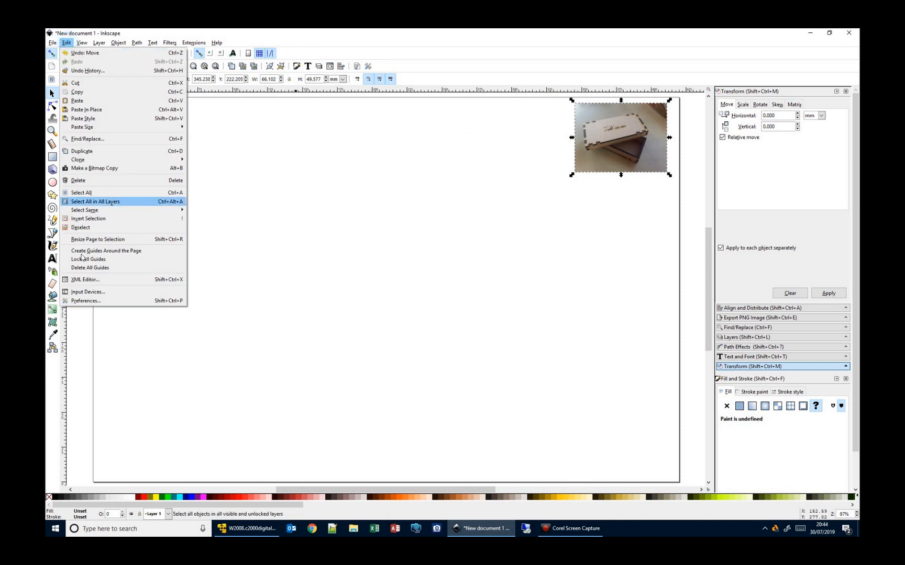
pyautogui.click(96, 303)
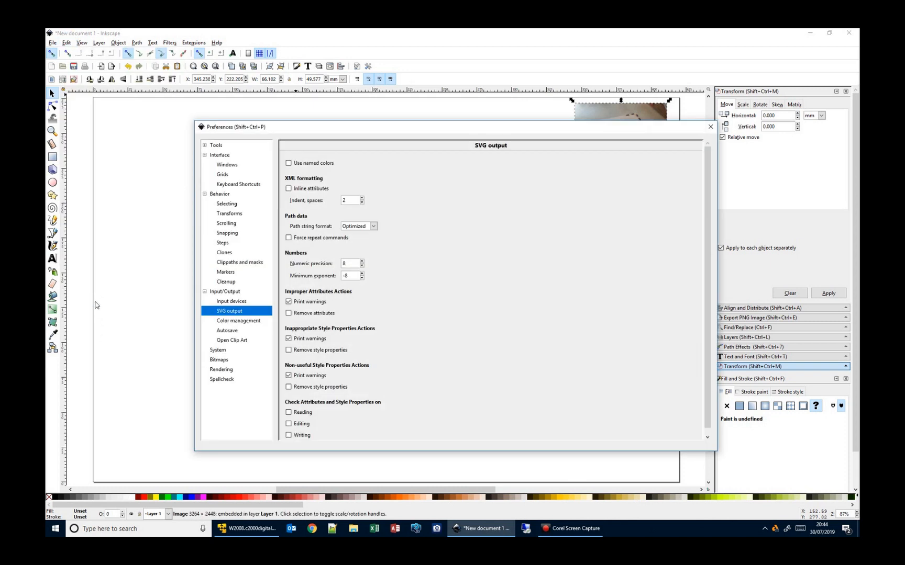
pyautogui.click(215, 146)
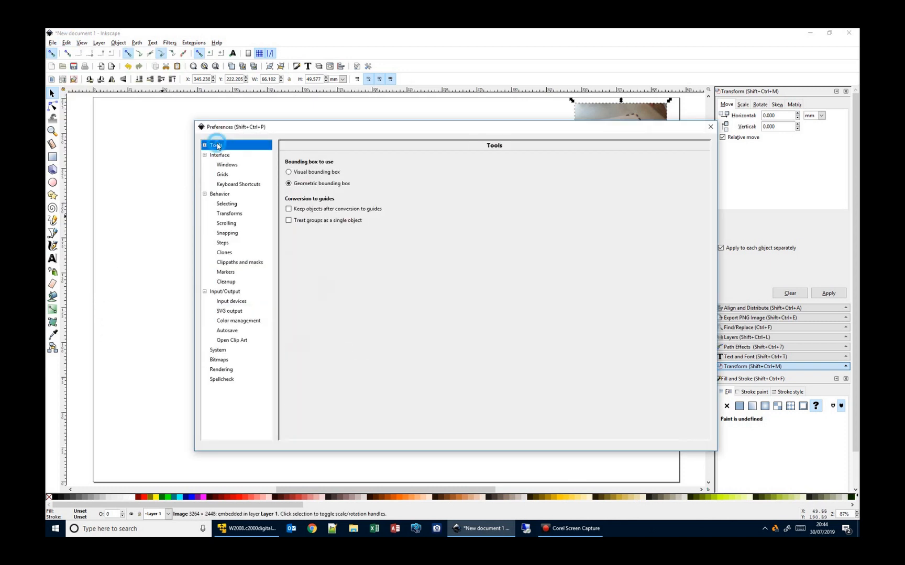
pyautogui.click(298, 185)
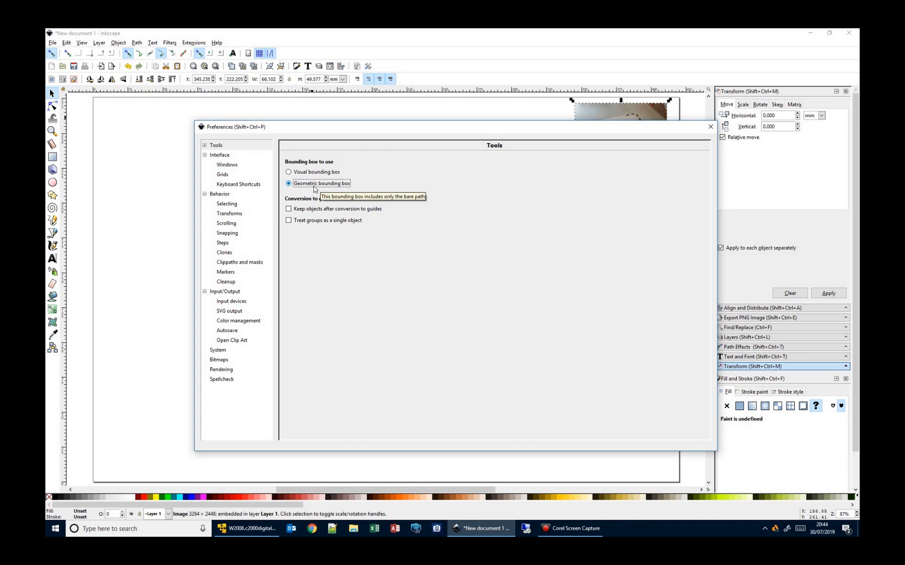
pyautogui.click(223, 174)
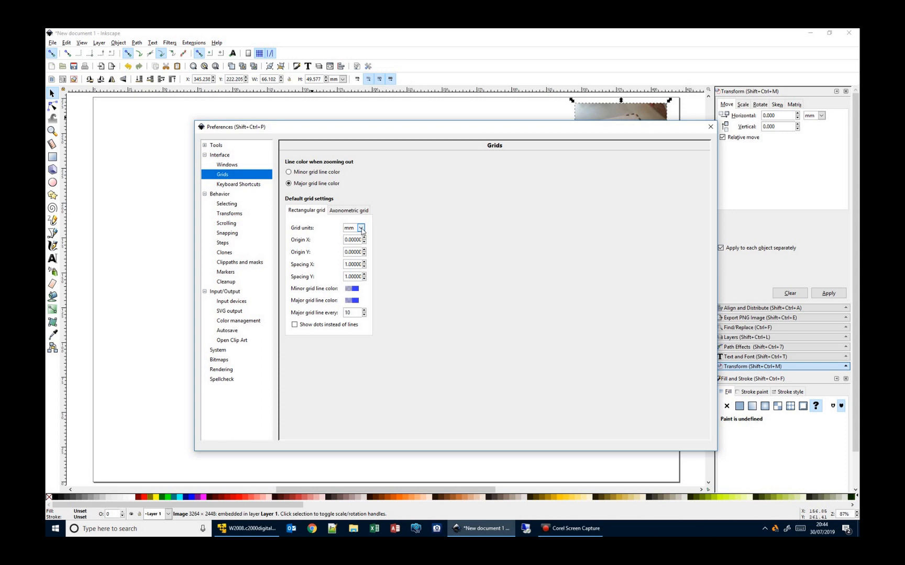
pyautogui.click(711, 128)
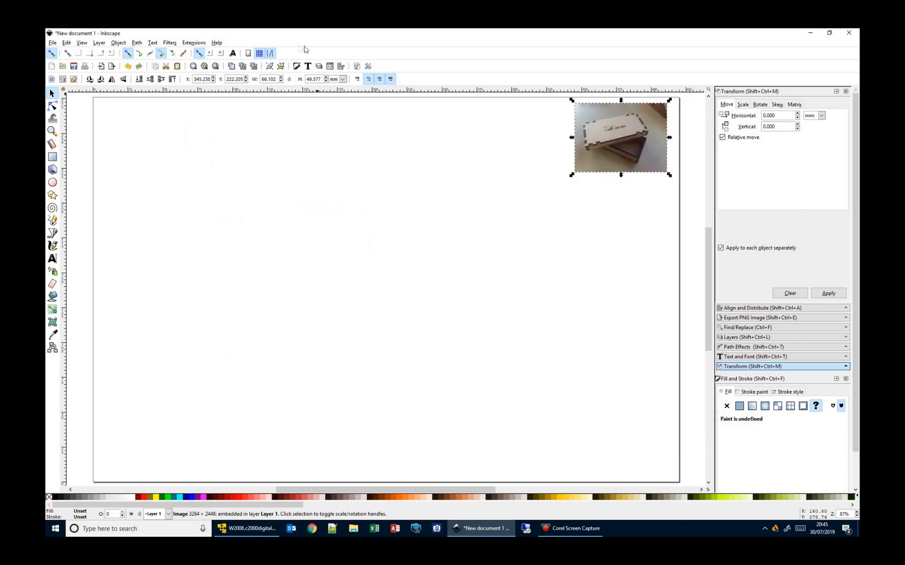
# - Set the document's custom page size to 500 mm wide and 300 mm high
pyautogui.click(52, 43)
pyautogui.click(79, 181)
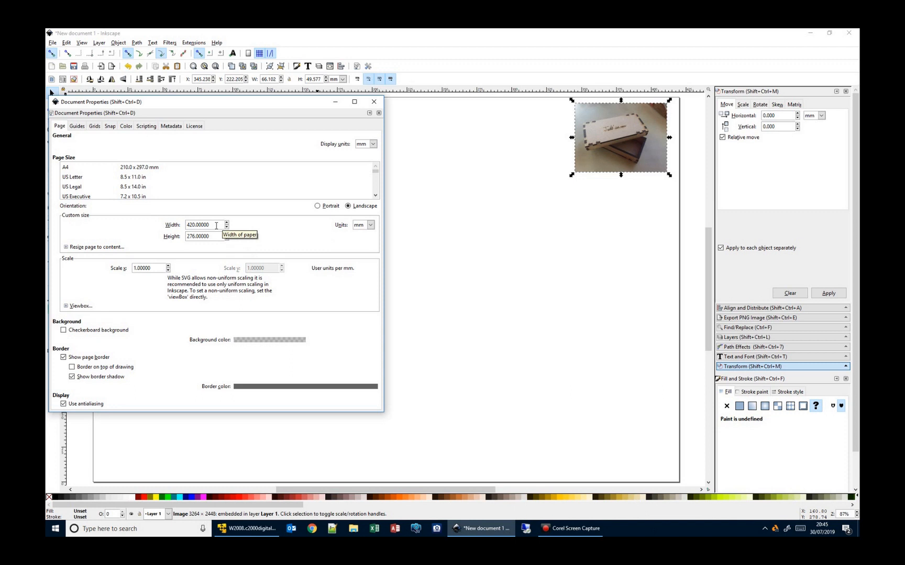
pyautogui.click(216, 226)
pyautogui.hotkey('ctrl', 'a')
pyautogui.write('500')
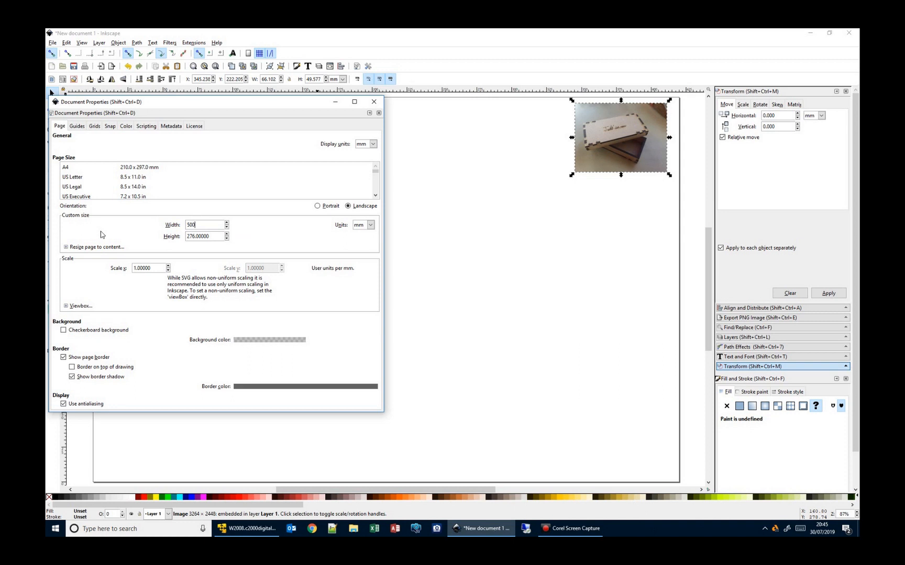
pyautogui.press('Tab')
pyautogui.write('300')
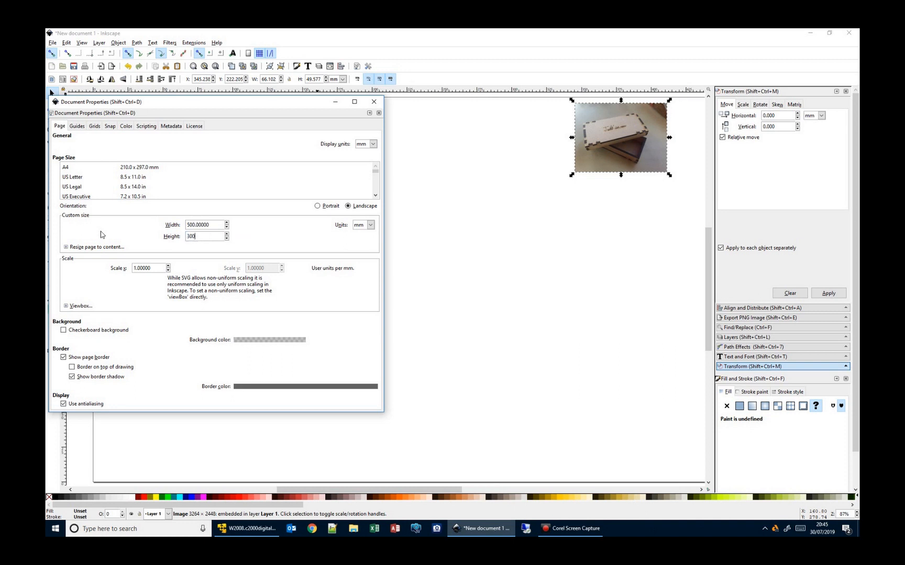
# - Set the custom page size to 420 × 297 mm, keeping millimetres for both page and display units
pyautogui.hotkey('shift', 'Tab')
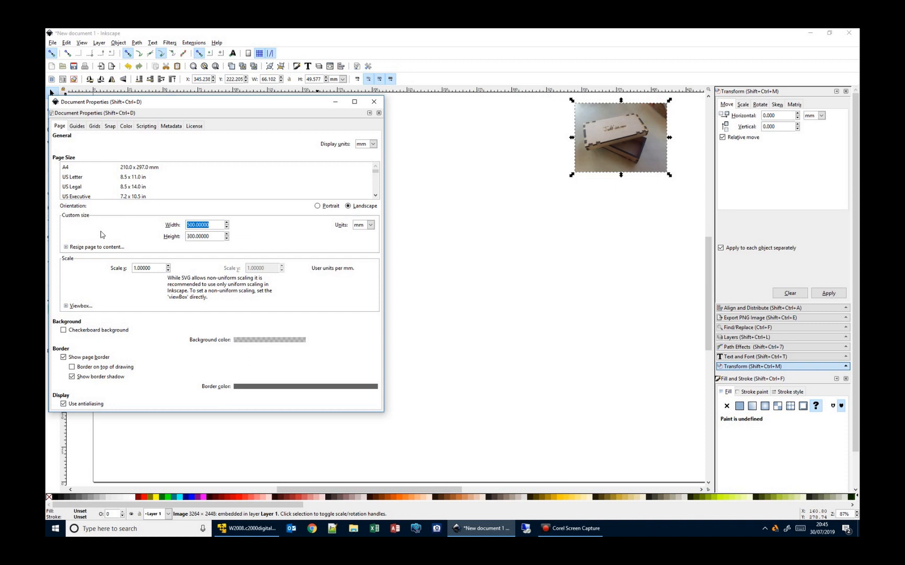
pyautogui.write('420')
pyautogui.press('Tab')
pyautogui.write('297')
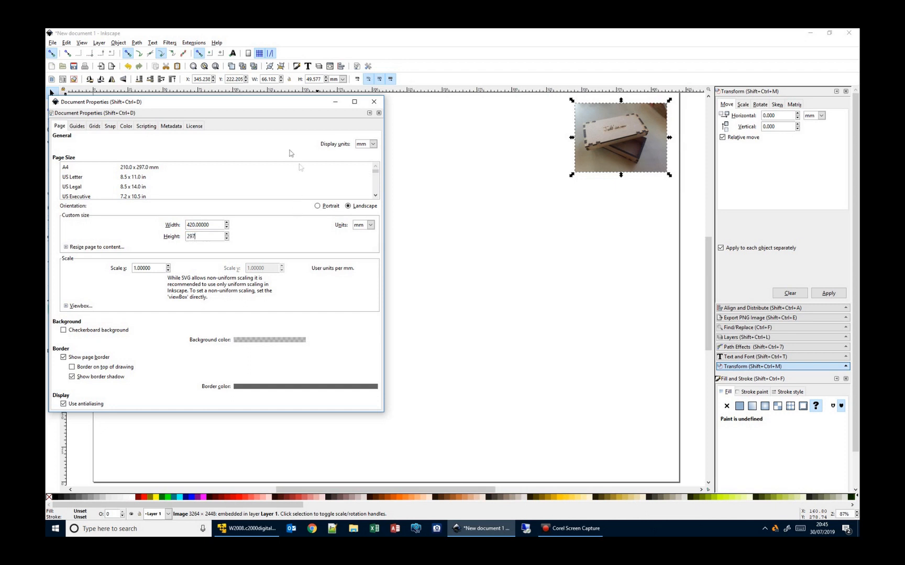
pyautogui.click(371, 226)
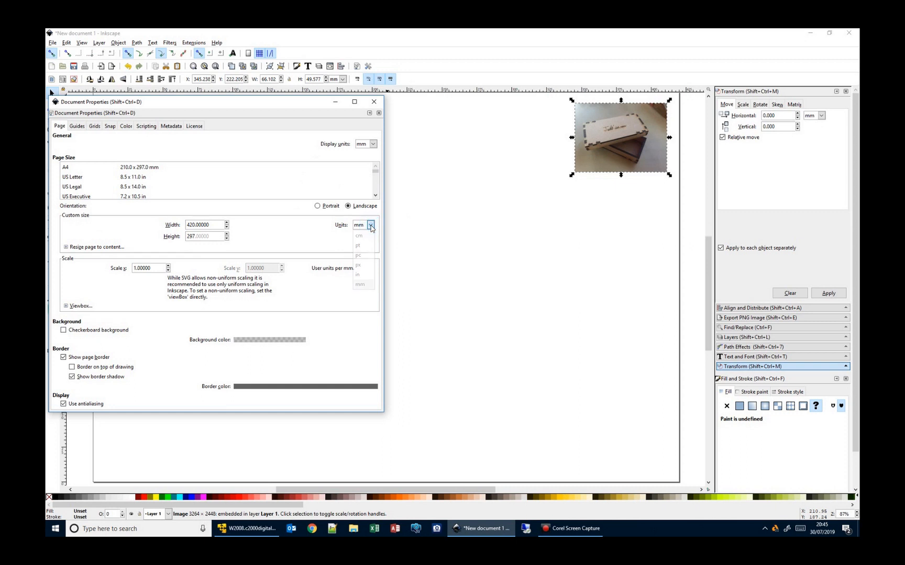
pyautogui.click(374, 146)
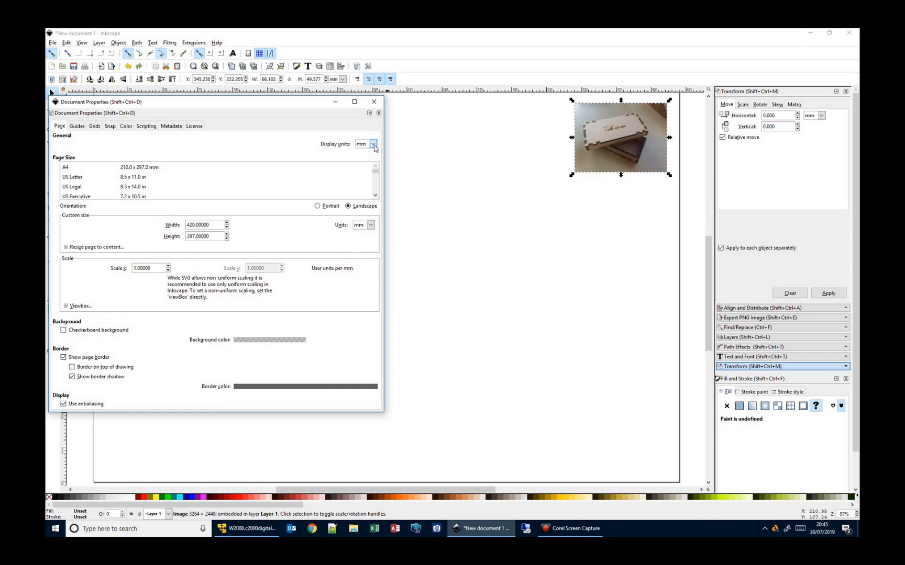
pyautogui.click(373, 144)
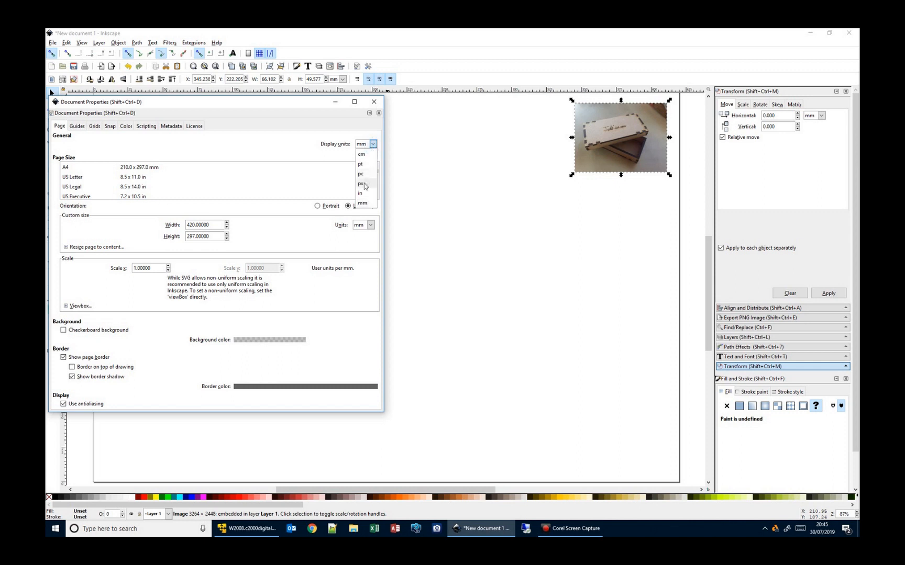
pyautogui.click(372, 144)
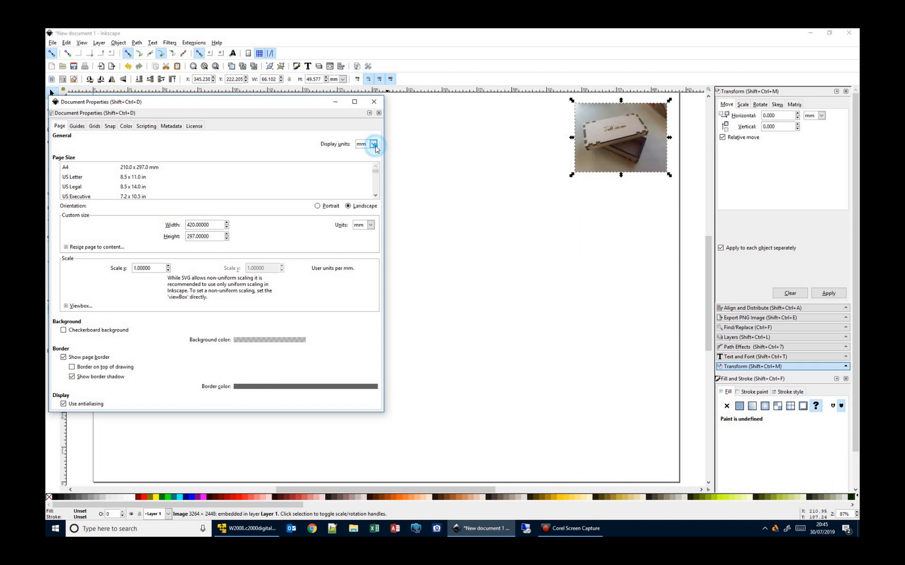
pyautogui.click(374, 102)
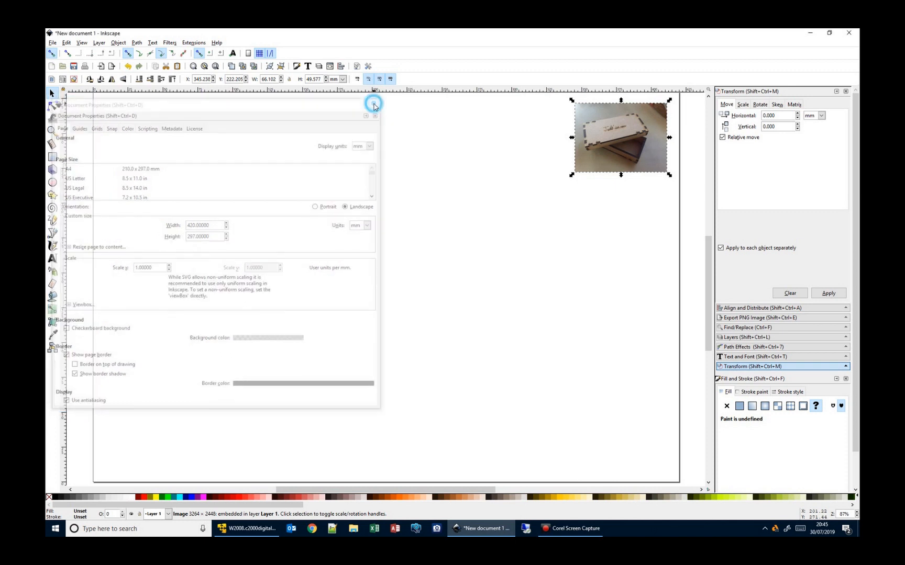
pyautogui.press('5')
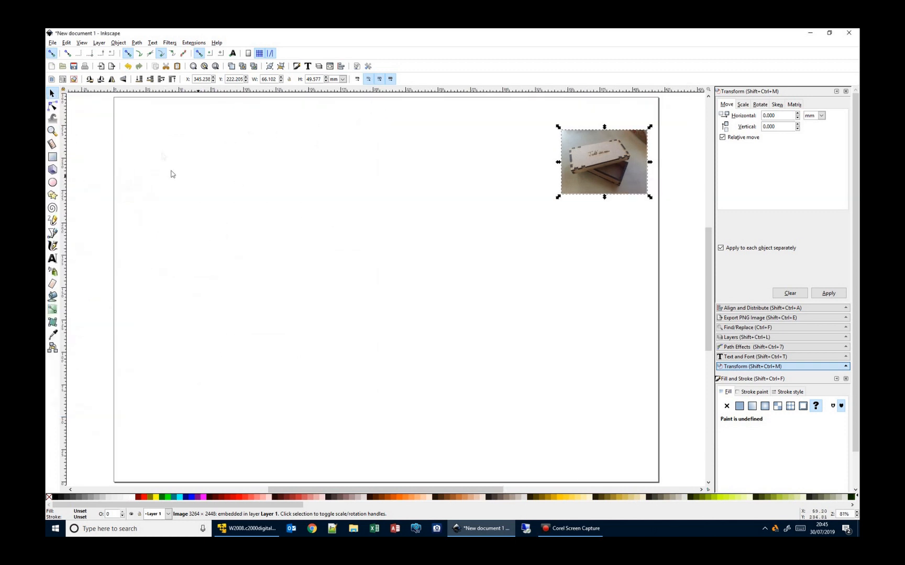
# - Draw a rectangle about 134 × 62 mm in the upper left area of the page
pyautogui.moveTo(121, 105); pyautogui.dragTo(150, 133)
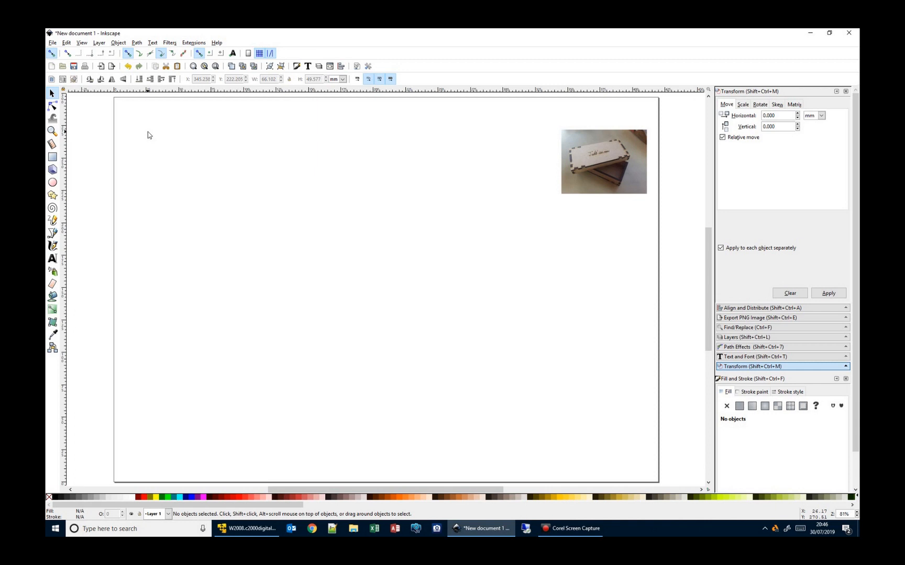
pyautogui.click(53, 157)
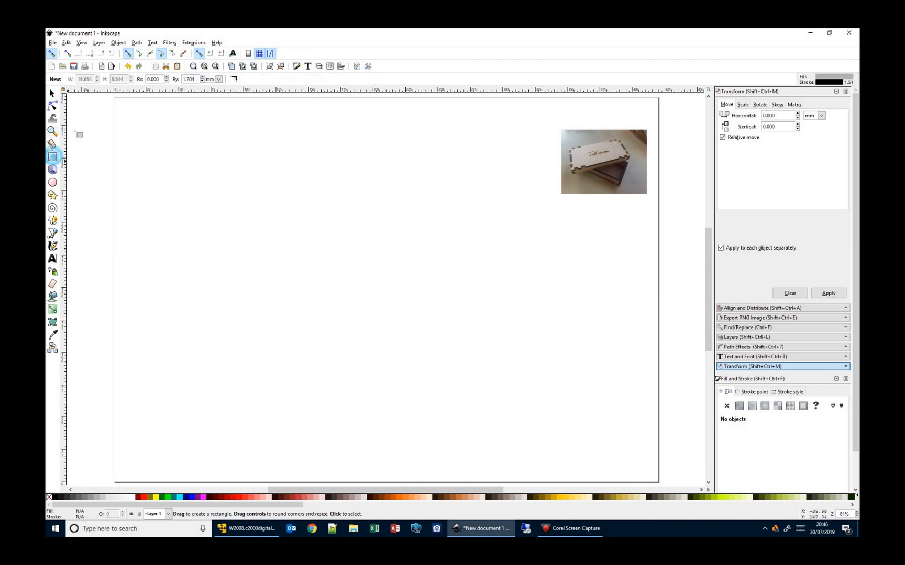
pyautogui.moveTo(132, 143); pyautogui.dragTo(307, 226)
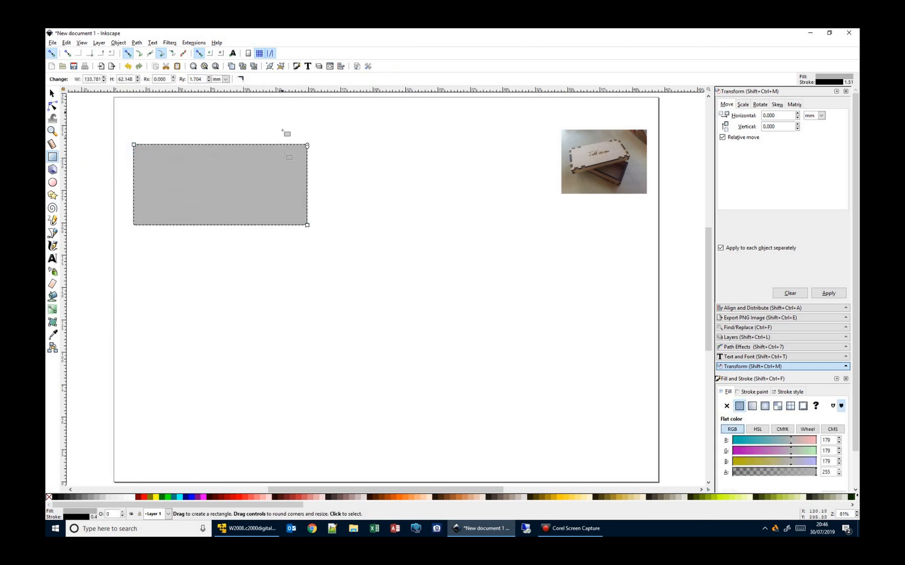
pyautogui.moveTo(308, 145)
pyautogui.mouseDown()
pyautogui.moveTo(312, 180)
pyautogui.moveTo(297, 146)
pyautogui.moveTo(255, 145)
pyautogui.moveTo(312, 141)
pyautogui.moveTo(311, 152)
pyautogui.moveTo(313, 138)
pyautogui.mouseUp()
# - Draw a near-circular ellipse about 102 mm wide beside the rectangle and set its end angle to 180
pyautogui.click(53, 182)
pyautogui.moveTo(370, 168); pyautogui.dragTo(503, 297)
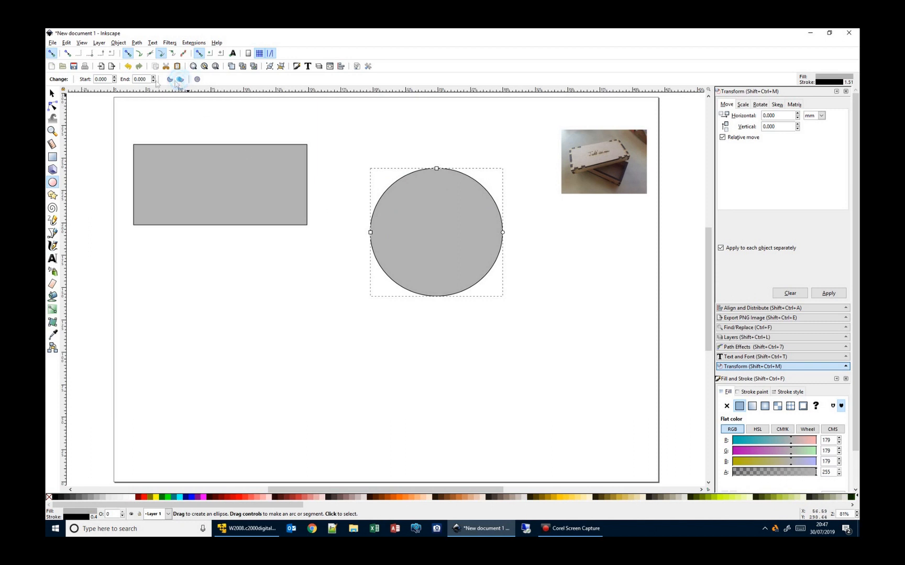
pyautogui.tripleClick(140, 79)
pyautogui.write('180')
pyautogui.press('Return')
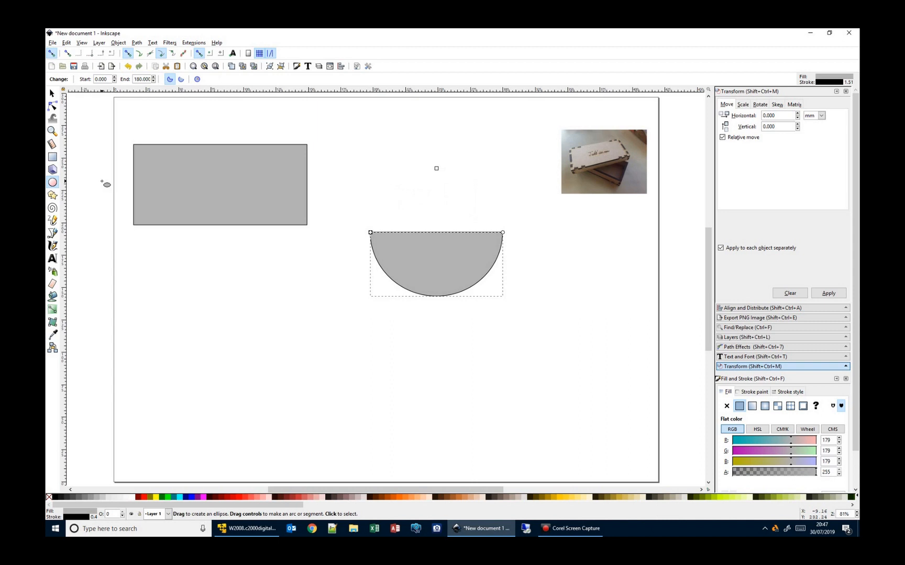
# - Compare the closed segment and open arc options on the half circle, leaving it as an open arc
pyautogui.click(183, 80)
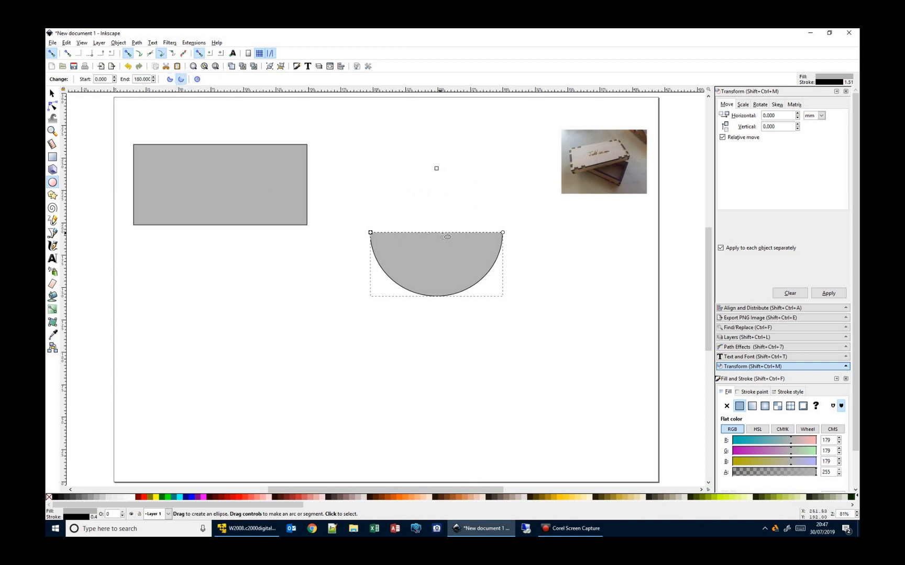
pyautogui.click(170, 81)
pyautogui.click(183, 80)
pyautogui.click(182, 80)
# - Set the rectangle's size to 150 × 100 mm and move it into the page's upper left corner
pyautogui.click(53, 94)
pyautogui.click(191, 167)
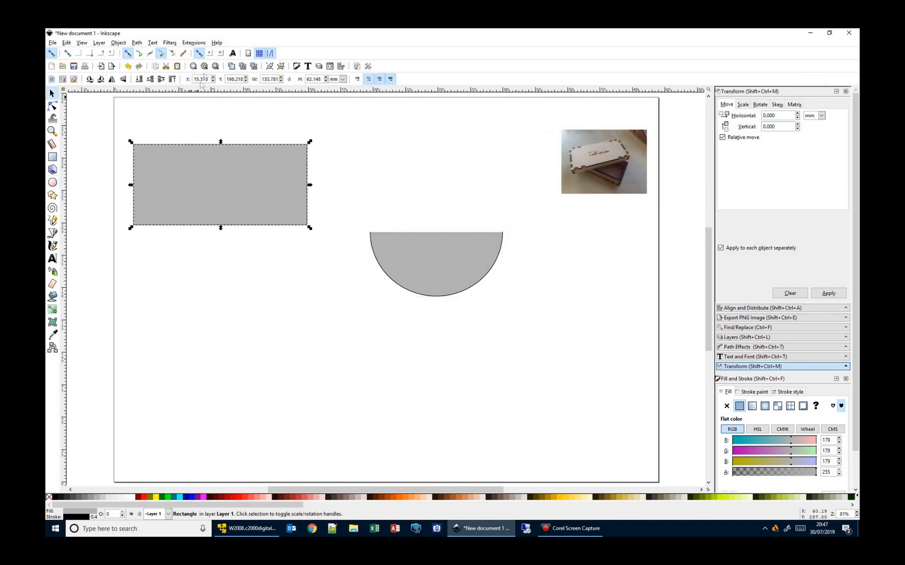
pyautogui.doubleClick(269, 79)
pyautogui.write('150')
pyautogui.press('Tab')
pyautogui.write('100')
pyautogui.press('Return')
pyautogui.moveTo(167, 156); pyautogui.dragTo(169, 217)
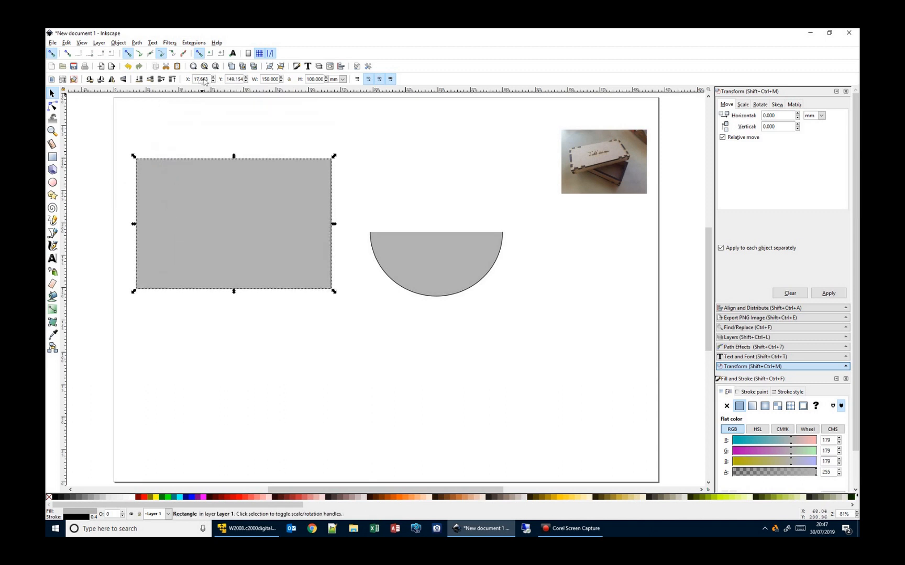
pyautogui.moveTo(179, 188); pyautogui.dragTo(153, 125)
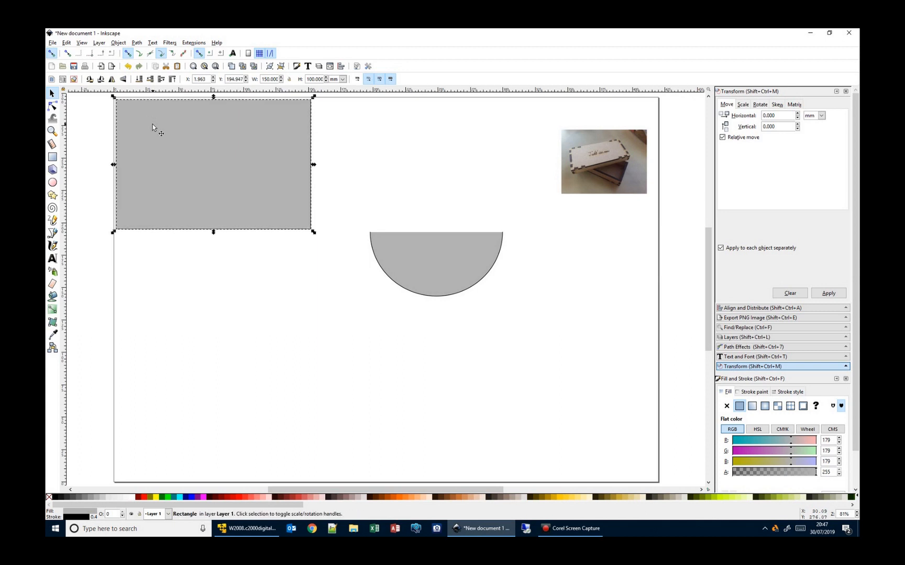
# - Set the half circle's size to 150 × 75 mm and place it against the rectangle's lower edge
pyautogui.click(412, 265)
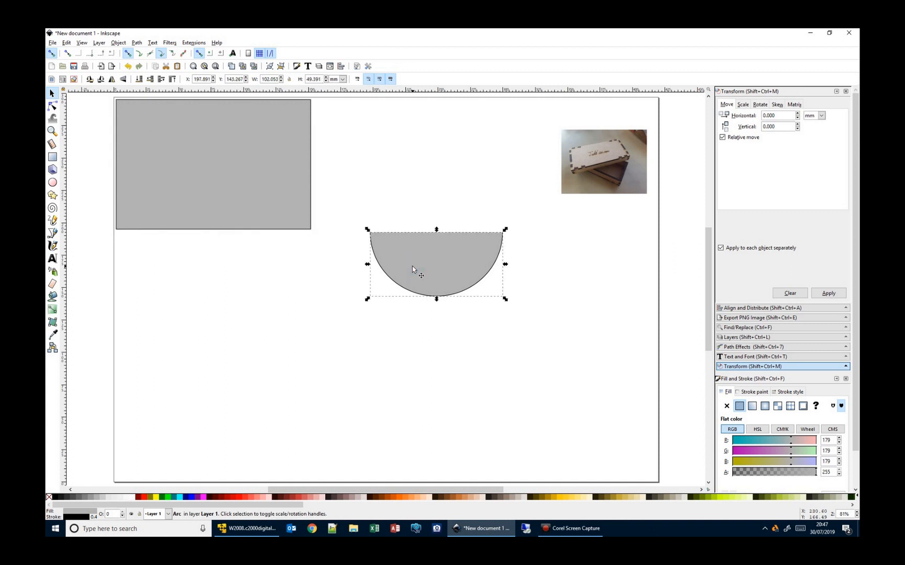
pyautogui.tripleClick(263, 79)
pyautogui.write('150')
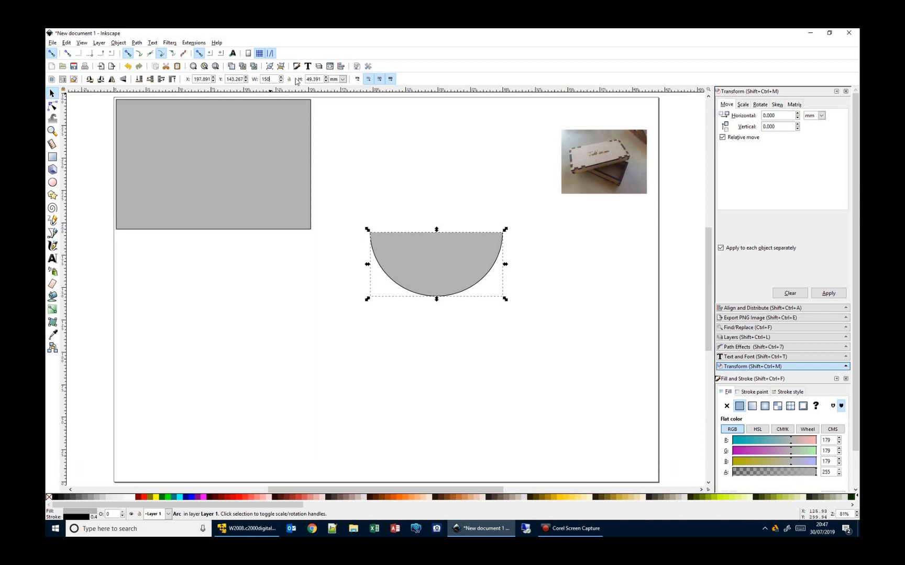
pyautogui.press('Tab')
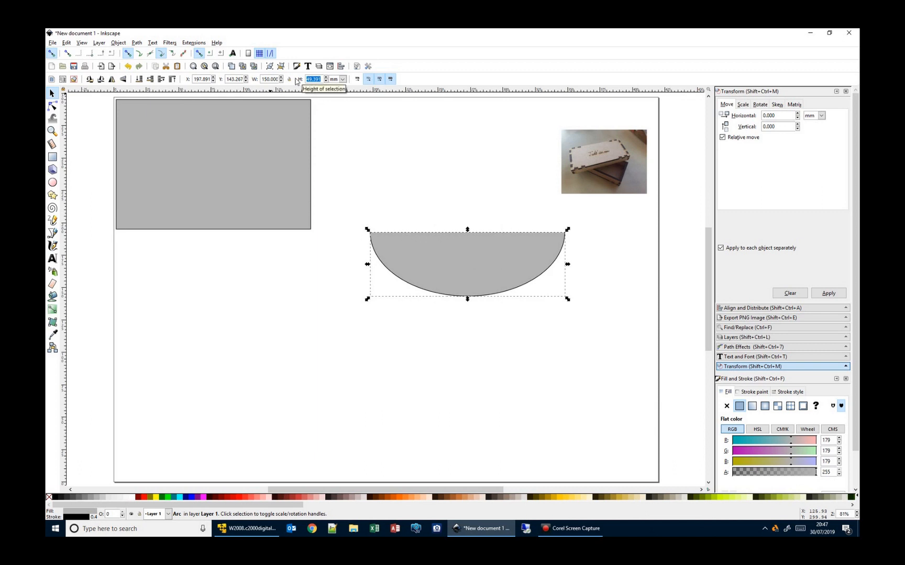
pyautogui.write('75')
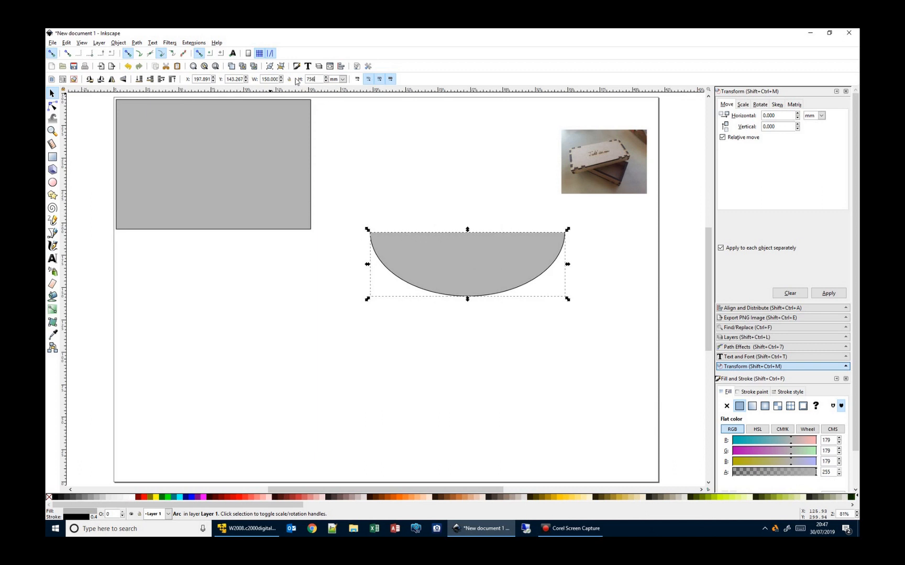
pyautogui.press('Return')
pyautogui.moveTo(461, 240); pyautogui.dragTo(204, 270)
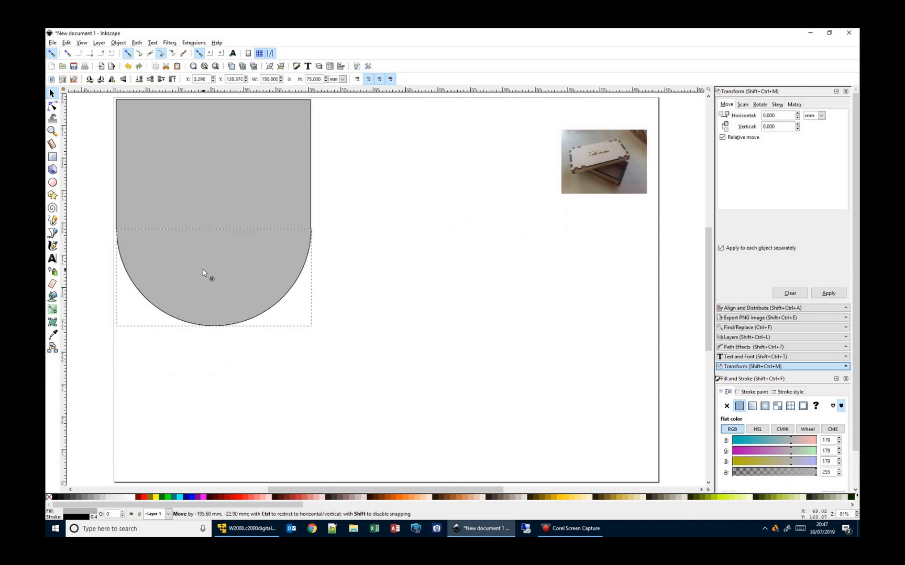
# - Move the half circle clear of the rectangle and scale the rectangle down to about 83 × 64 mm
pyautogui.moveTo(288, 244); pyautogui.dragTo(345, 311)
pyautogui.click(262, 140)
pyautogui.moveTo(313, 165)
pyautogui.mouseDown()
pyautogui.moveTo(411, 172)
pyautogui.moveTo(279, 168)
pyautogui.moveTo(304, 166)
pyautogui.mouseUp()
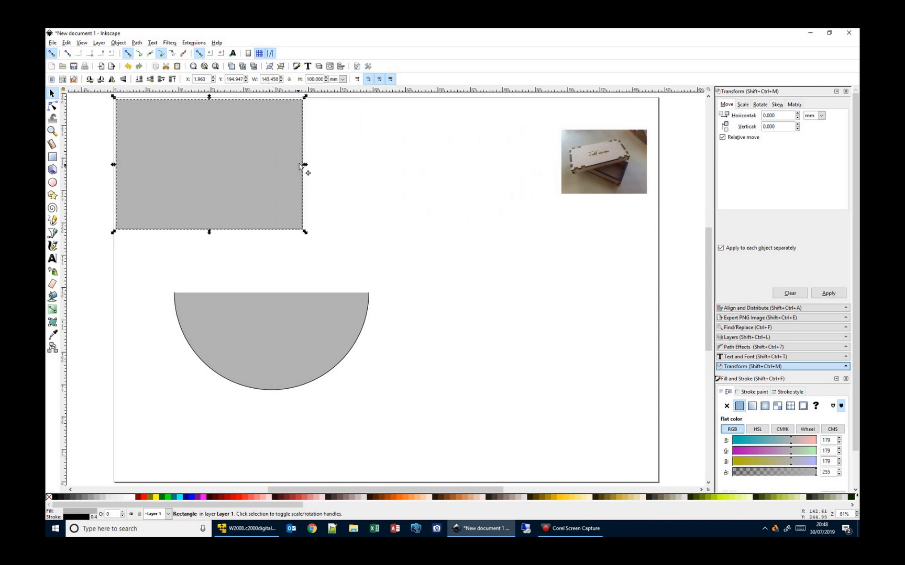
pyautogui.moveTo(307, 167)
pyautogui.mouseDown()
pyautogui.moveTo(324, 168)
pyautogui.moveTo(309, 166)
pyautogui.mouseUp()
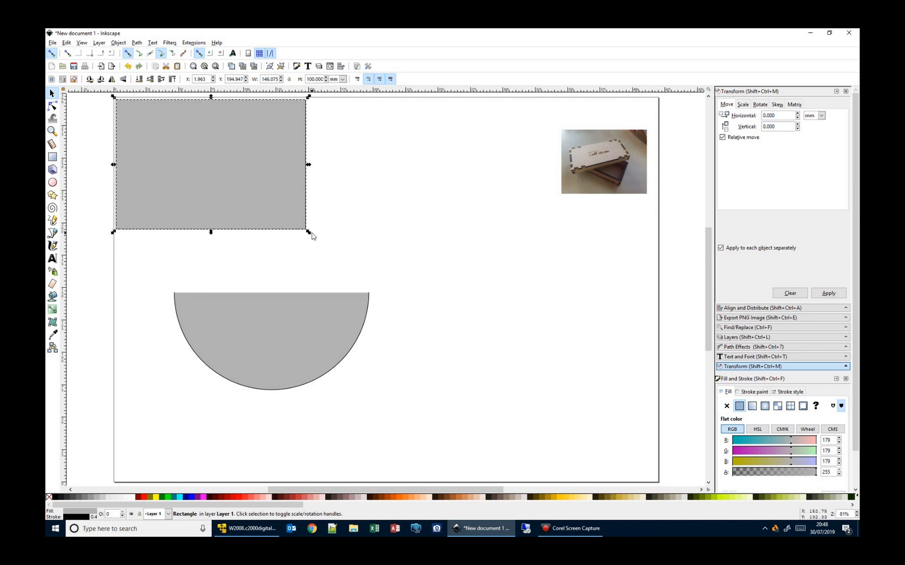
pyautogui.moveTo(308, 232); pyautogui.dragTo(339, 187)
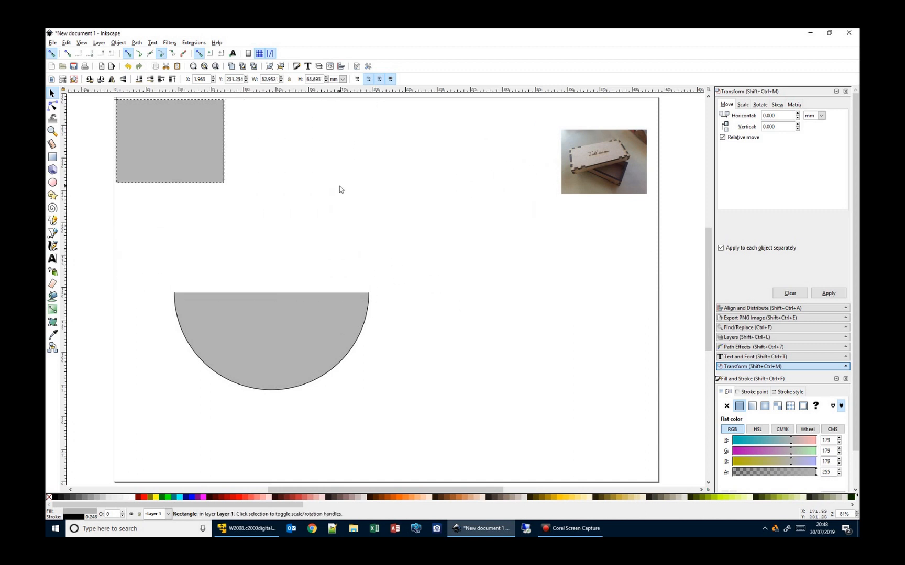
# - Group the rectangle with the half circle, shift them together away from the page's upper left corner, and ungroup them
pyautogui.click(186, 150)
pyautogui.moveTo(228, 184); pyautogui.dragTo(116, 107)
pyautogui.click(115, 107)
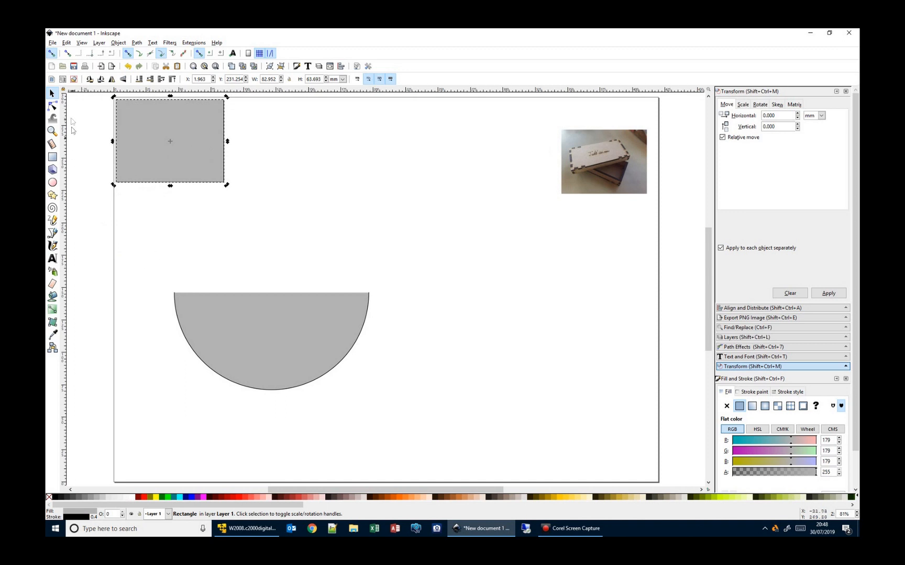
pyautogui.keyDown('shift'); pyautogui.click(232, 311); pyautogui.keyUp('shift')
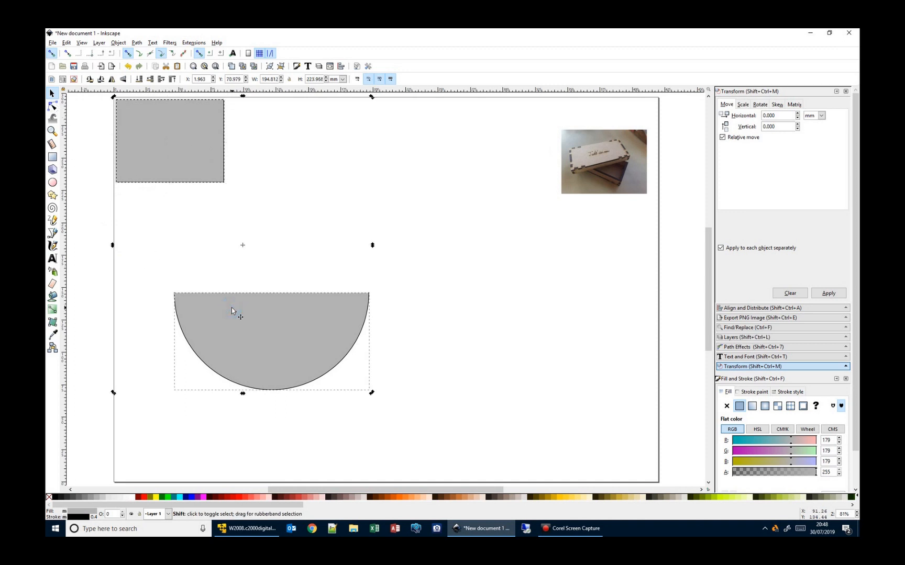
pyautogui.press('ctrl')
pyautogui.hotkey('ctrl', 'g')
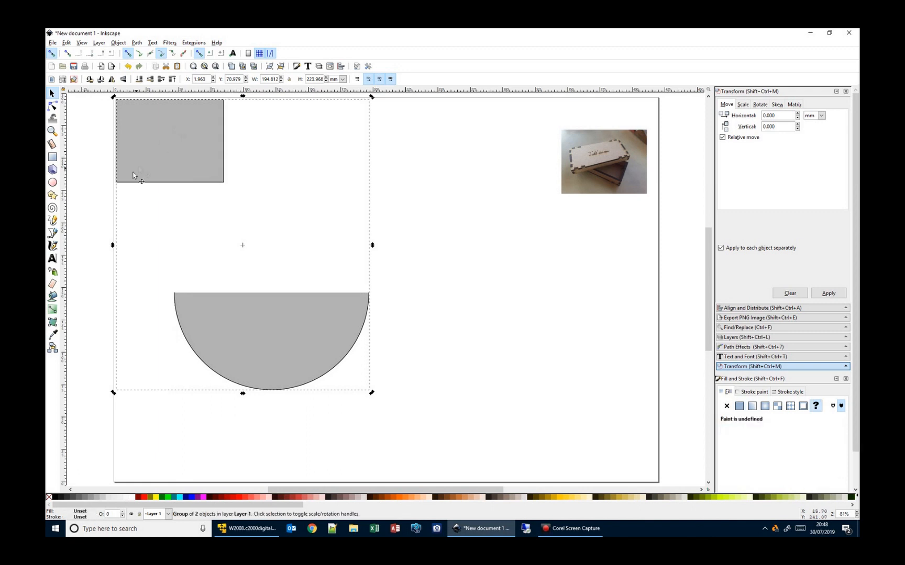
pyautogui.moveTo(150, 120); pyautogui.dragTo(186, 179)
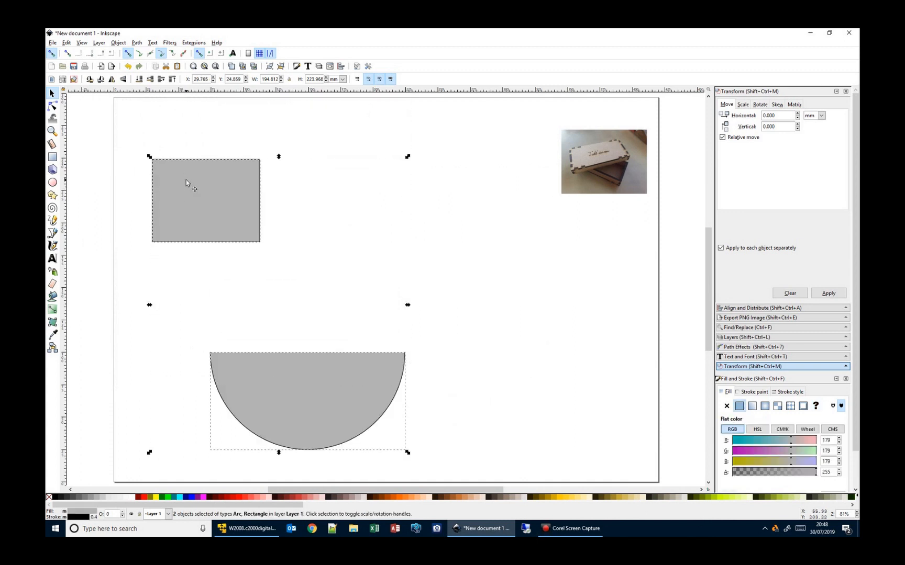
# - Move the rectangle on its own towards the half circle and centre it on the half circle both horizontally and vertically
pyautogui.click(365, 281)
pyautogui.moveTo(188, 186); pyautogui.dragTo(219, 228)
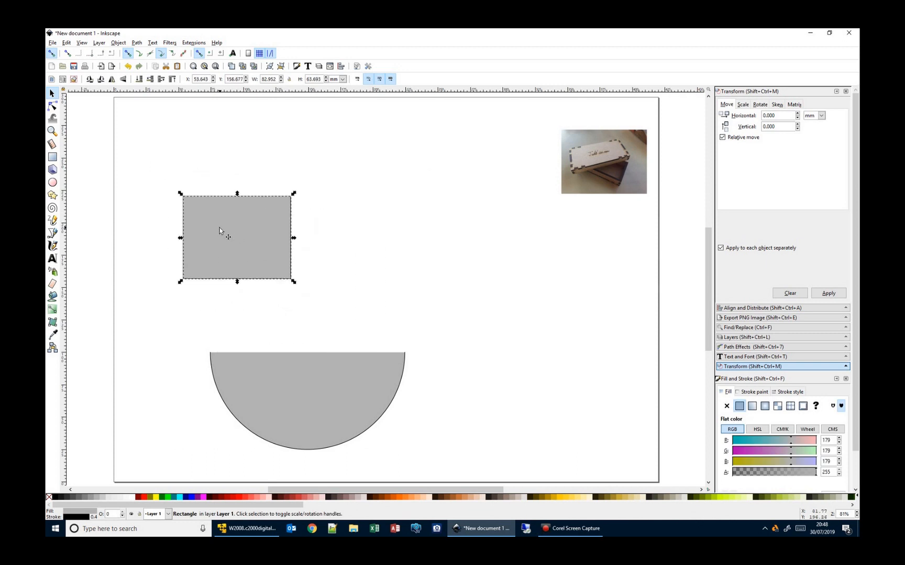
pyautogui.keyDown('shift'); pyautogui.click(290, 388); pyautogui.keyUp('shift')
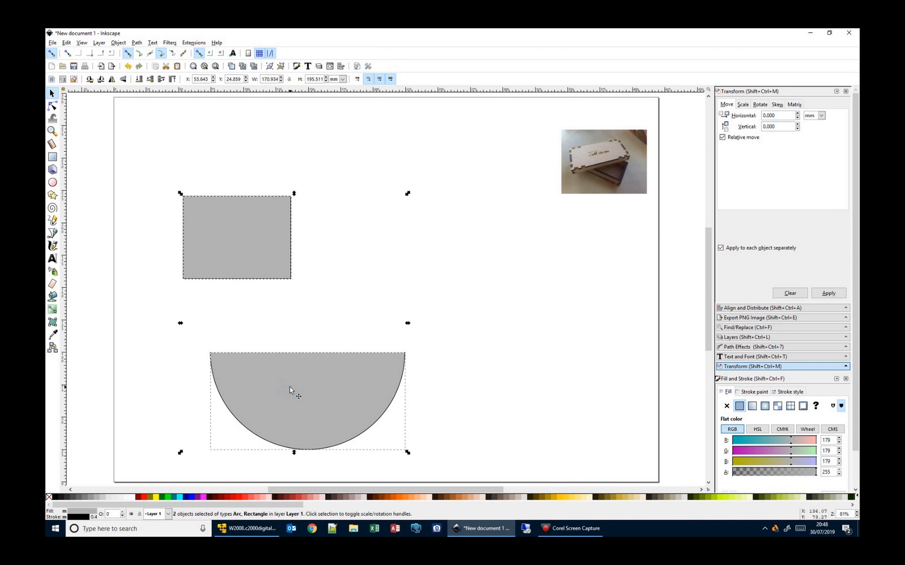
pyautogui.press('ctrl')
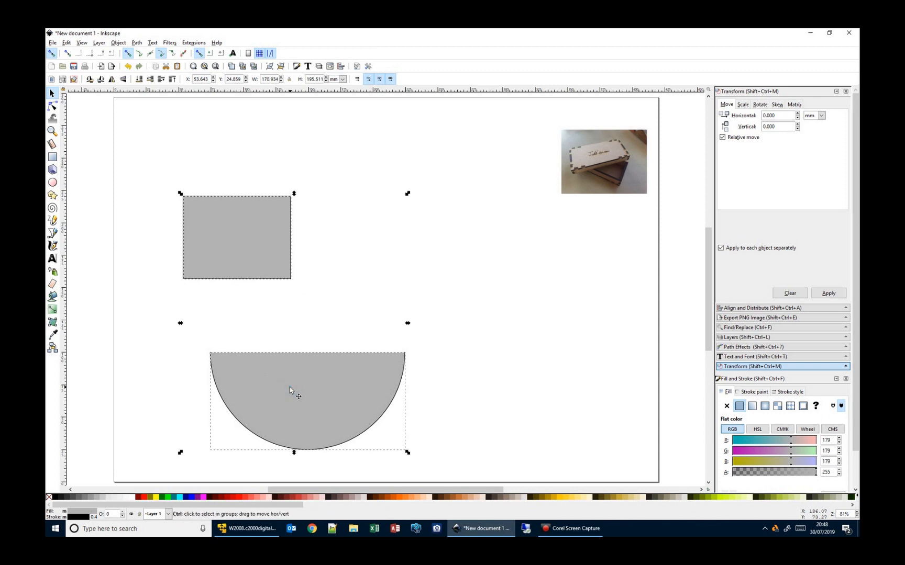
pyautogui.hotkey('ctrl', 'alt', 'h')
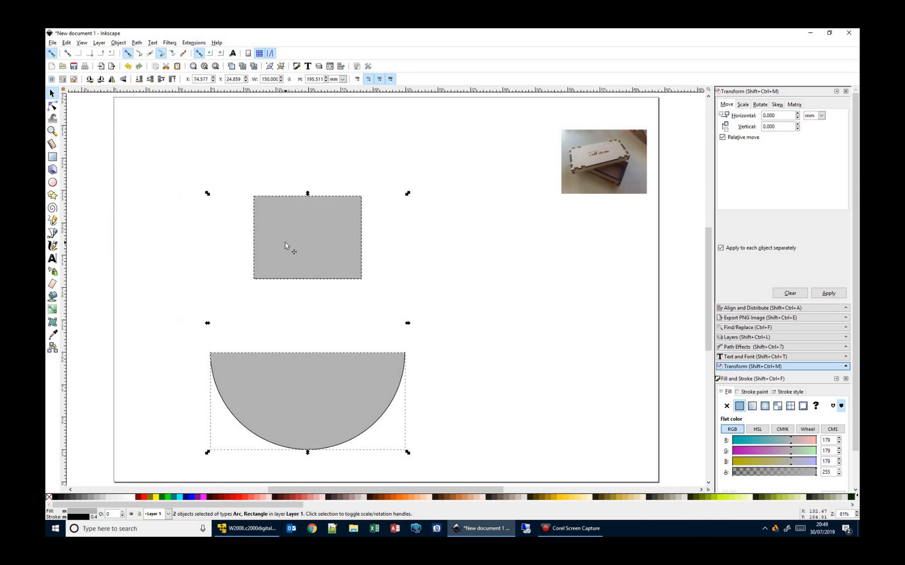
pyautogui.press('ctrl')
pyautogui.hotkey('ctrl', 'alt', 't')
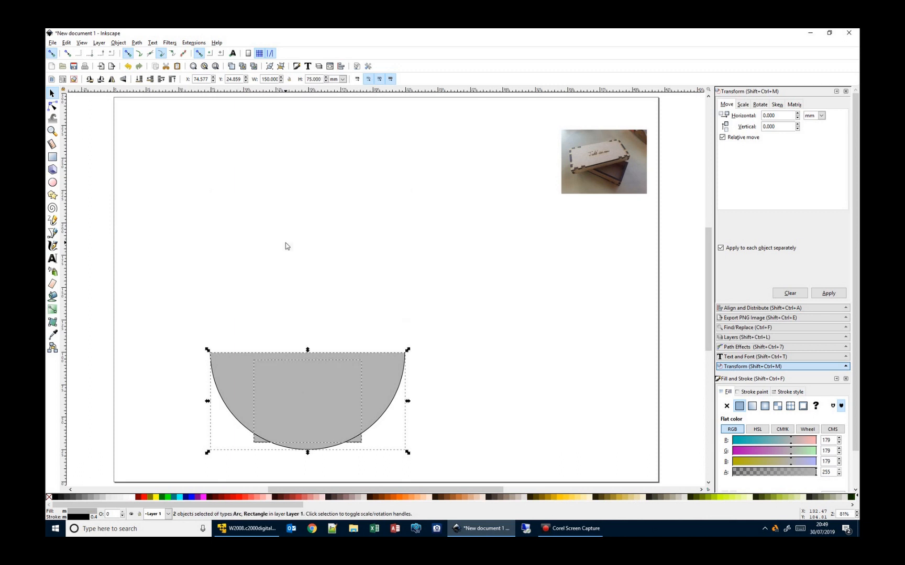
# - Delete the rectangle and the half circle from the page
pyautogui.moveTo(230, 361); pyautogui.dragTo(166, 137)
pyautogui.press('Delete')
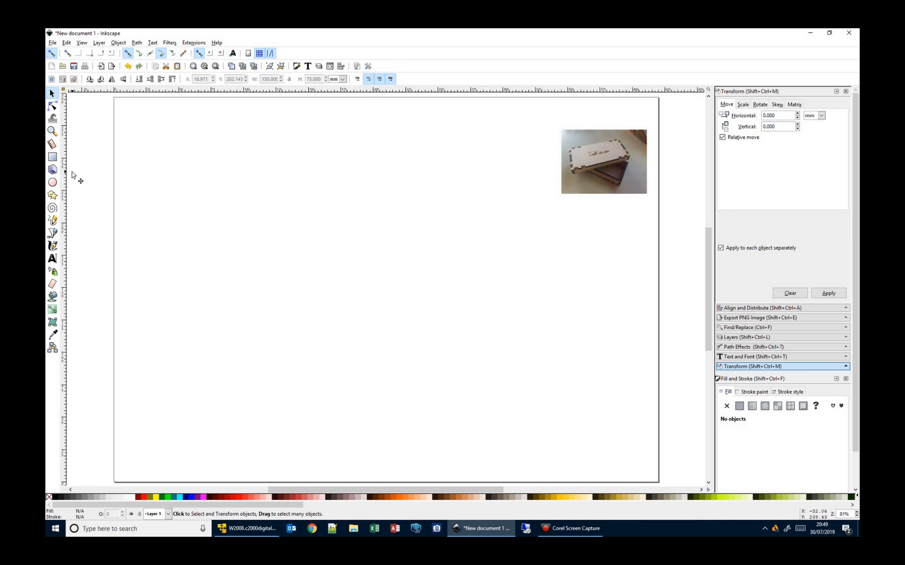
# - Draw a whole ellipse of about 69 × 112 mm and a small circle beside it filled with red
pyautogui.click(52, 182)
pyautogui.moveTo(193, 163)
pyautogui.mouseDown()
pyautogui.moveTo(210, 184)
pyautogui.moveTo(305, 240)
pyautogui.moveTo(284, 304)
pyautogui.mouseUp()
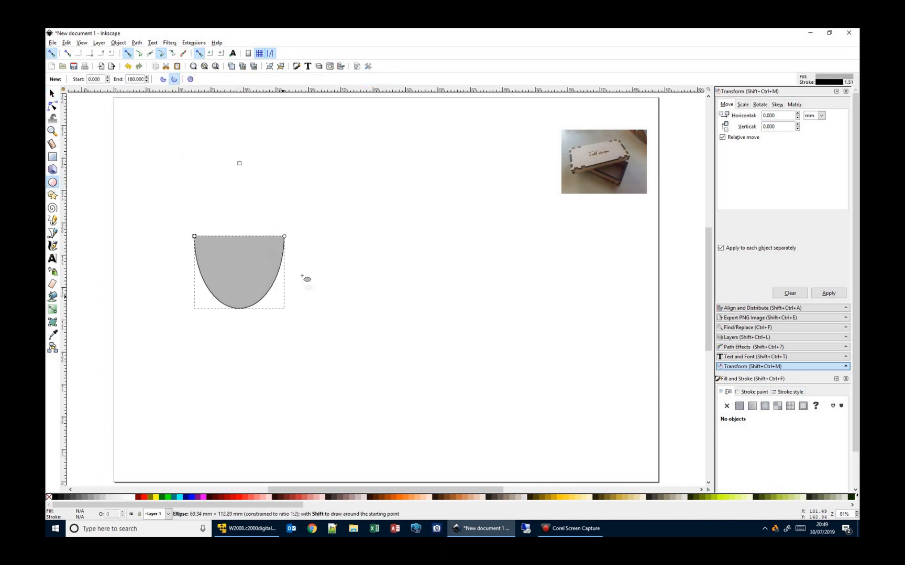
pyautogui.click(190, 79)
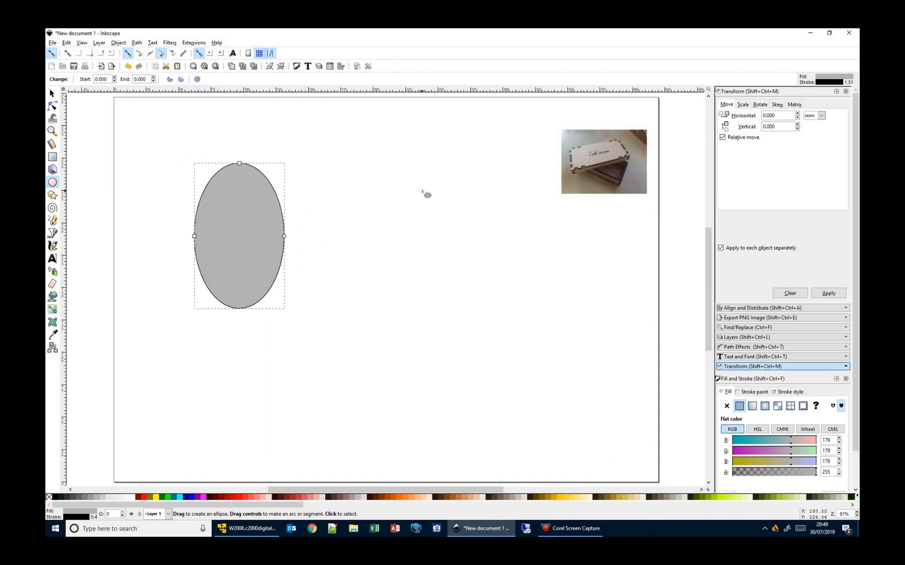
pyautogui.moveTo(403, 223); pyautogui.dragTo(443, 260)
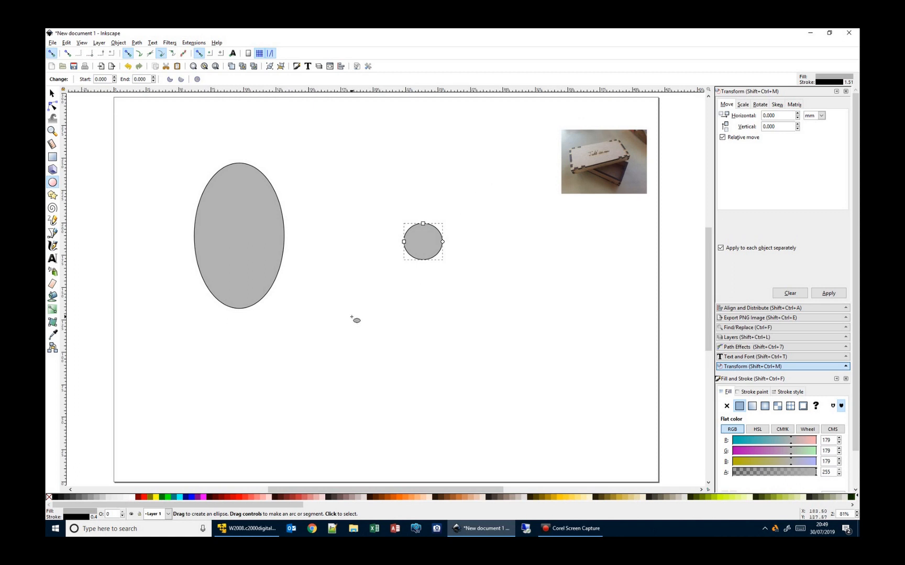
pyautogui.click(146, 499)
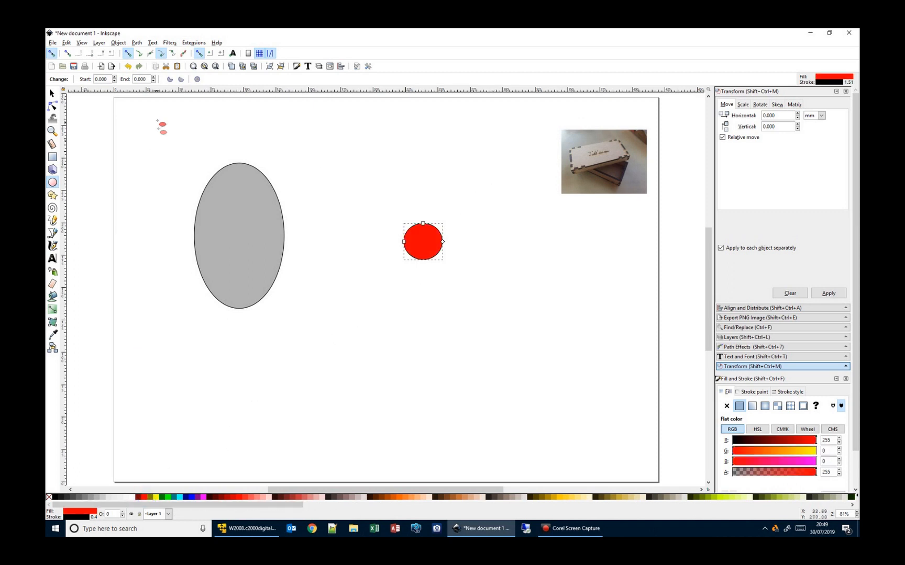
# - Centre the red circle on the grey ellipse both vertically and horizontally, and delete both shapes
pyautogui.click(52, 94)
pyautogui.click(247, 198)
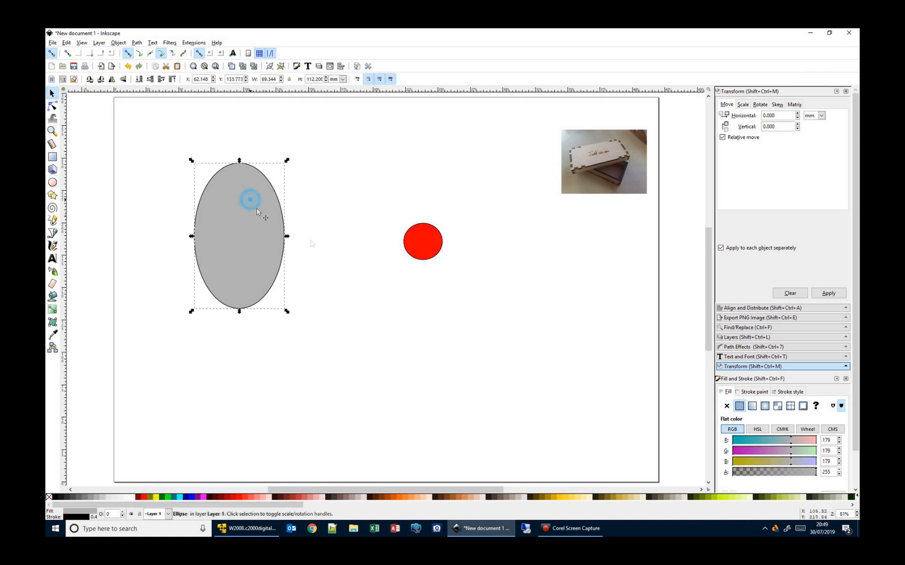
pyautogui.keyDown('shift'); pyautogui.click(421, 244); pyautogui.keyUp('shift')
pyautogui.hotkey('ctrl', 'alt', 't')
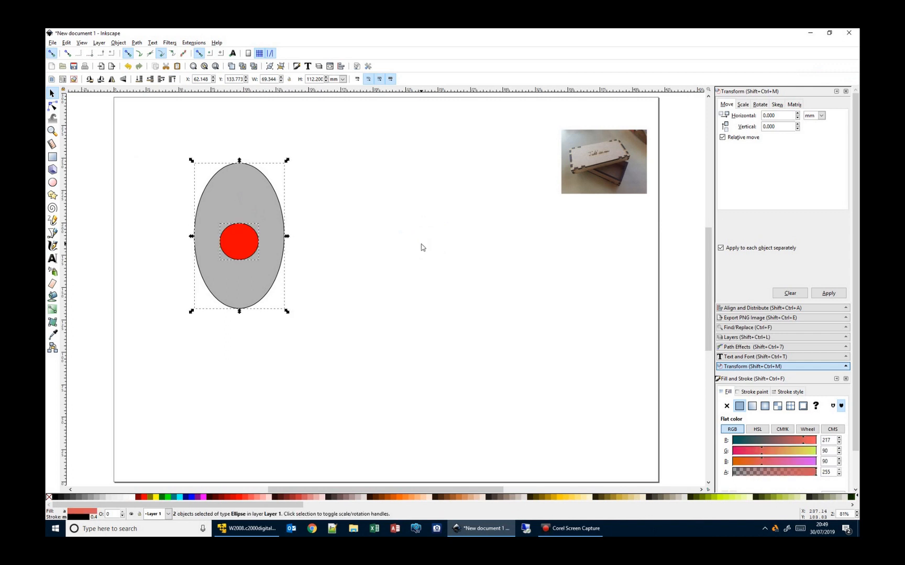
pyautogui.press('ctrl')
pyautogui.hotkey('ctrl', 'alt', 'h')
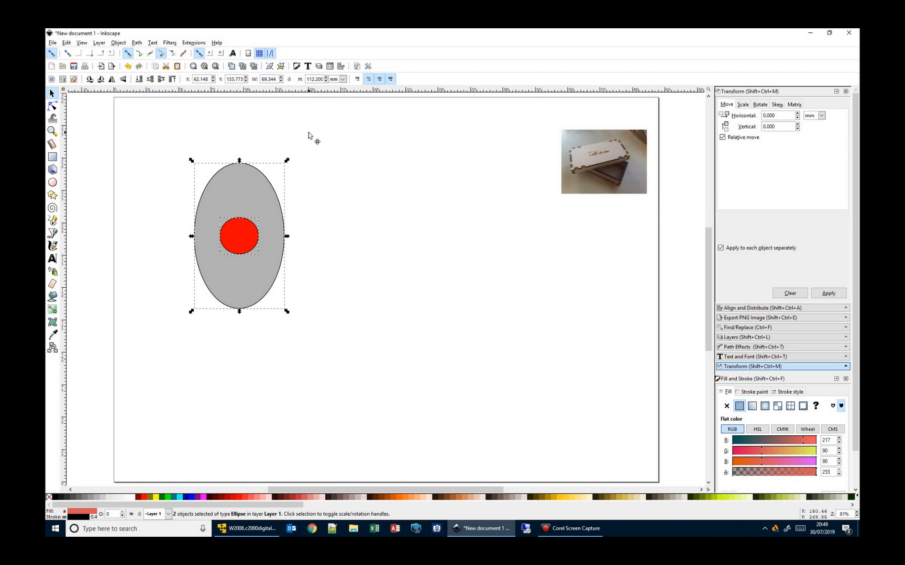
pyautogui.moveTo(159, 140); pyautogui.dragTo(323, 362)
pyautogui.press('Delete')
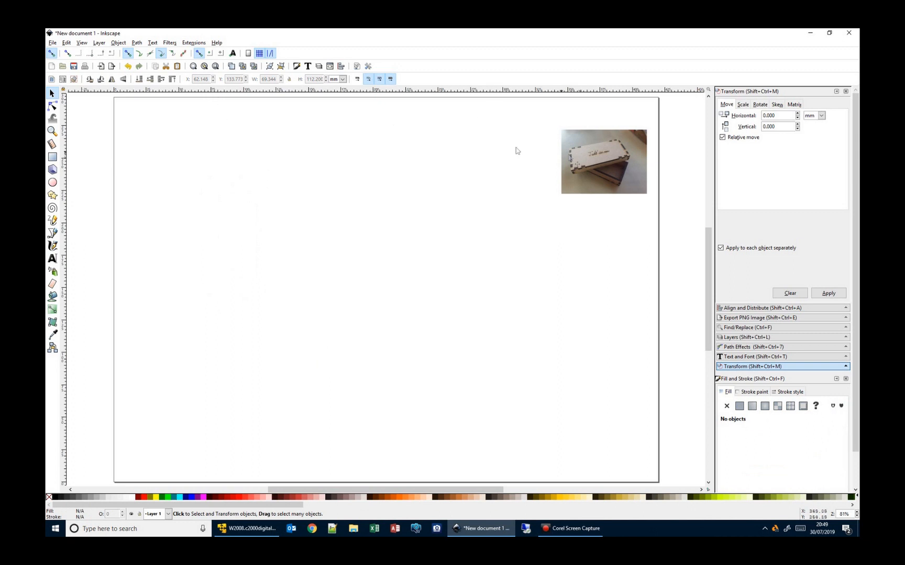
# - Start the Tabbed Box Maker extension with length 200, width 50, height 50 and minimum tab width 10 mm
pyautogui.click(194, 43)
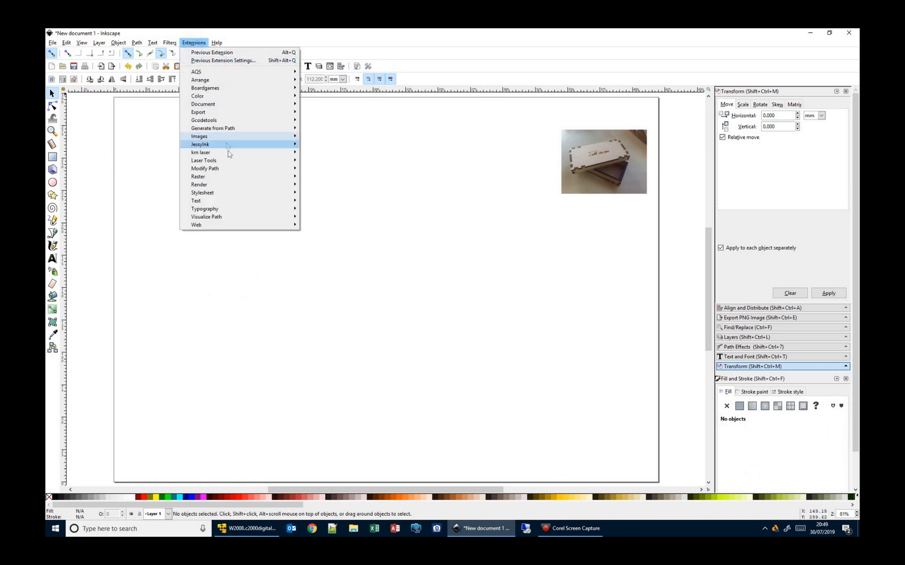
pyautogui.moveTo(230, 162)
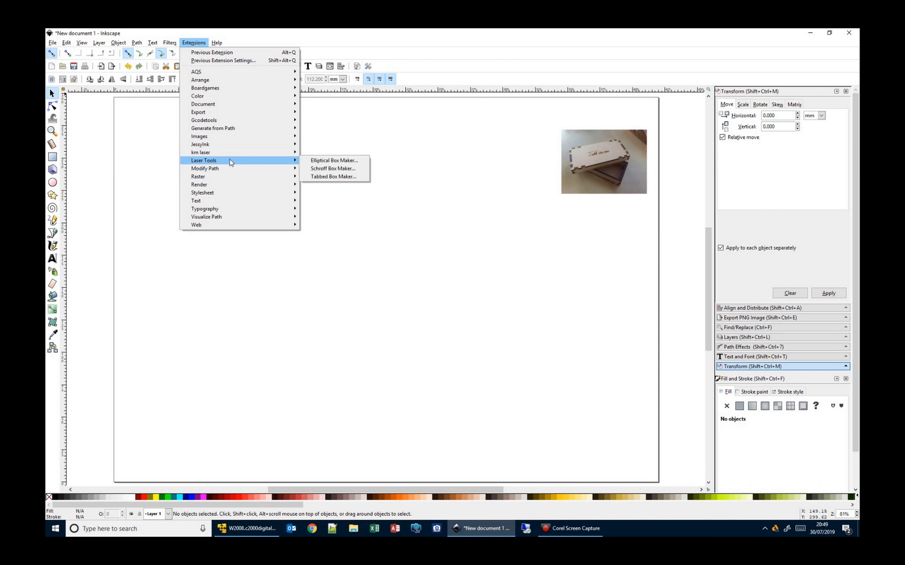
pyautogui.click(318, 177)
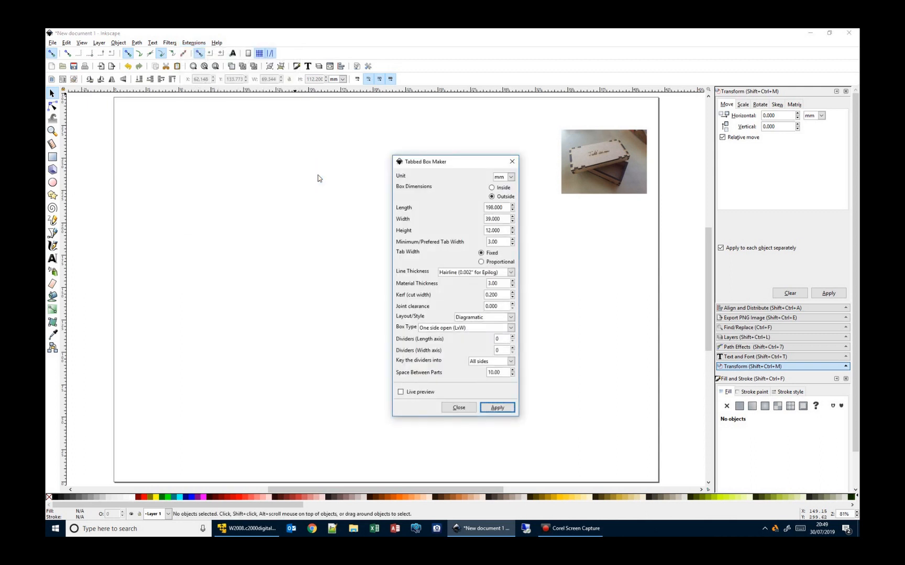
pyautogui.doubleClick(506, 208)
pyautogui.write('200')
pyautogui.press('Tab')
pyautogui.write('50')
pyautogui.press('Tab')
pyautogui.write('50')
pyautogui.press('Tab')
pyautogui.write('10')
pyautogui.press('Tab')
# - Generate the box panels with the box type One side open (LxW) and close the box maker
pyautogui.moveTo(506, 283); pyautogui.dragTo(481, 286)
pyautogui.moveTo(507, 295); pyautogui.dragTo(471, 293)
pyautogui.click(470, 329)
pyautogui.click(470, 329)
pyautogui.click(497, 410)
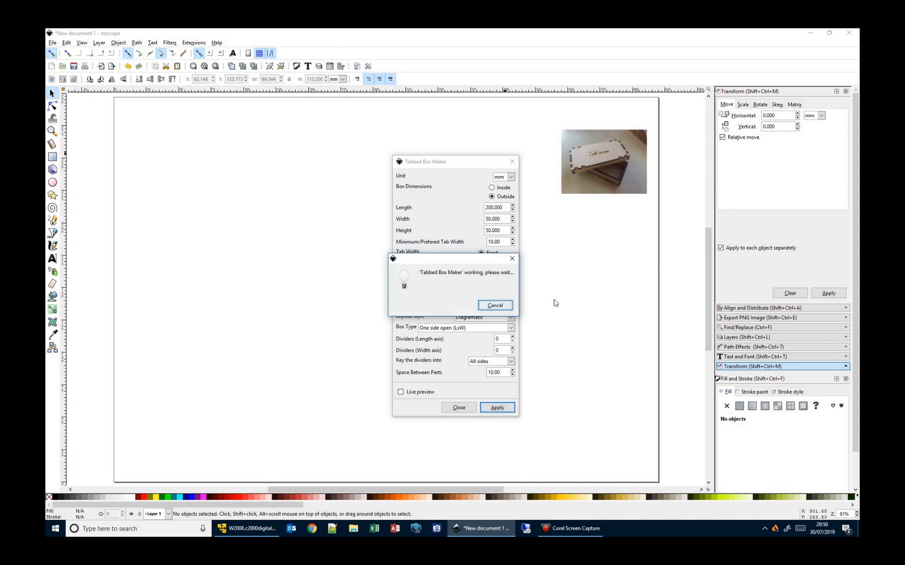
pyautogui.click(458, 407)
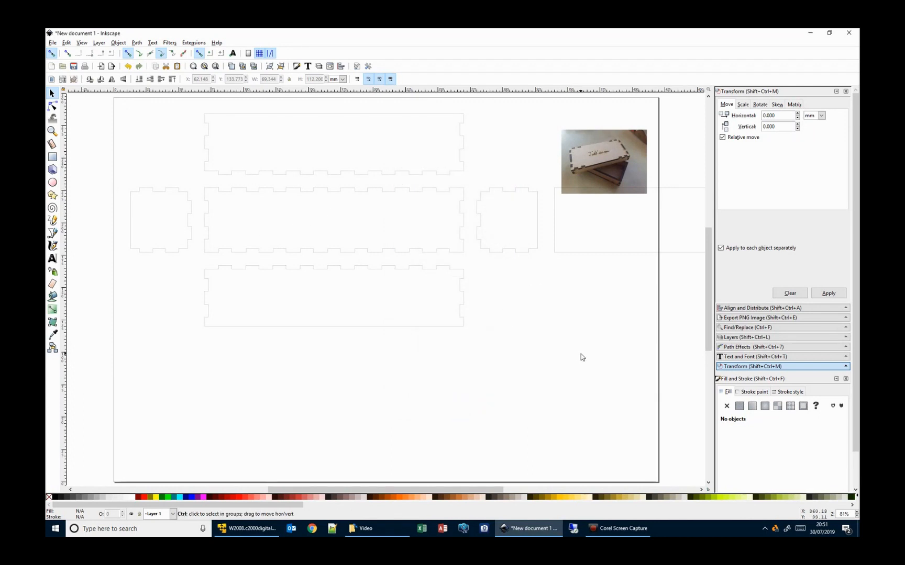
# - Set the stroke width of all the box panel outlines to 2 mm
pyautogui.hotkey('ctrl', 'a')
pyautogui.click(785, 393)
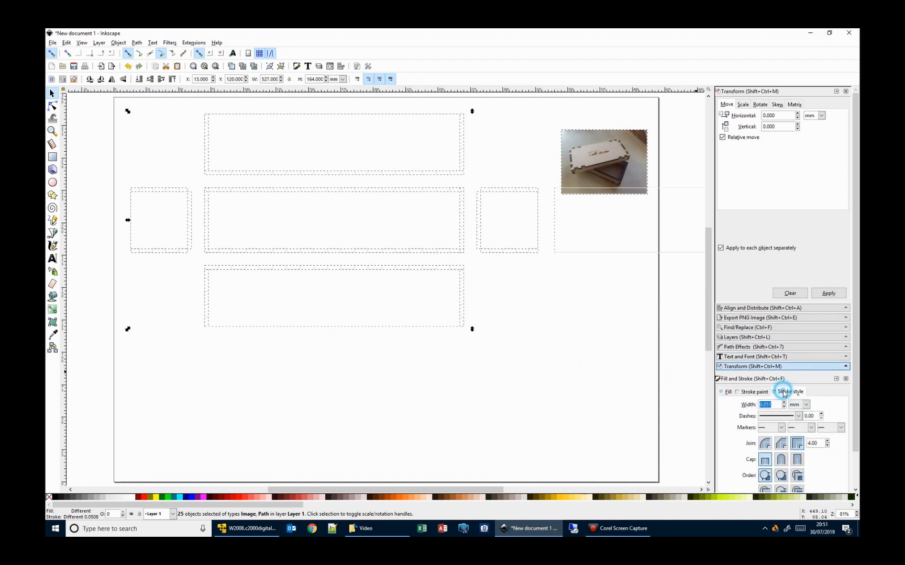
pyautogui.write('2')
pyautogui.press('Return')
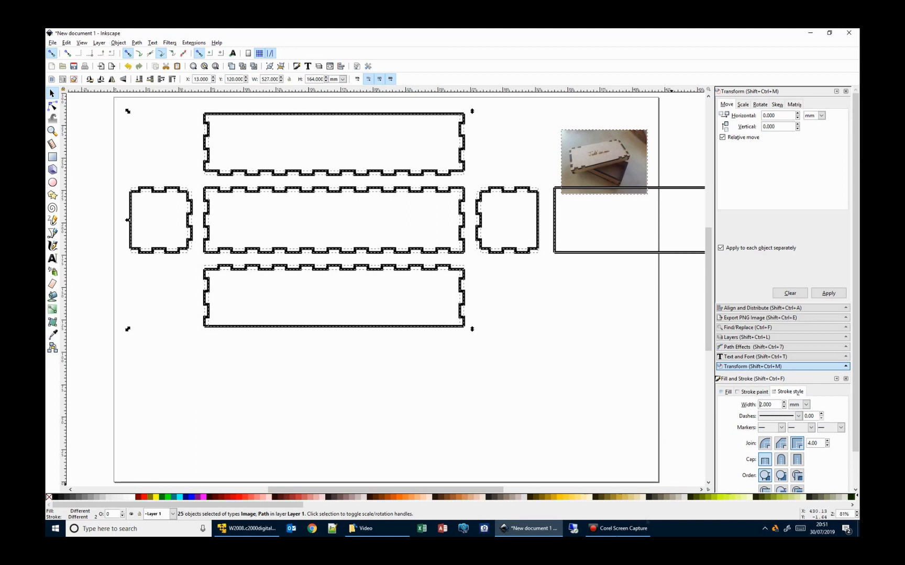
pyautogui.click(341, 396)
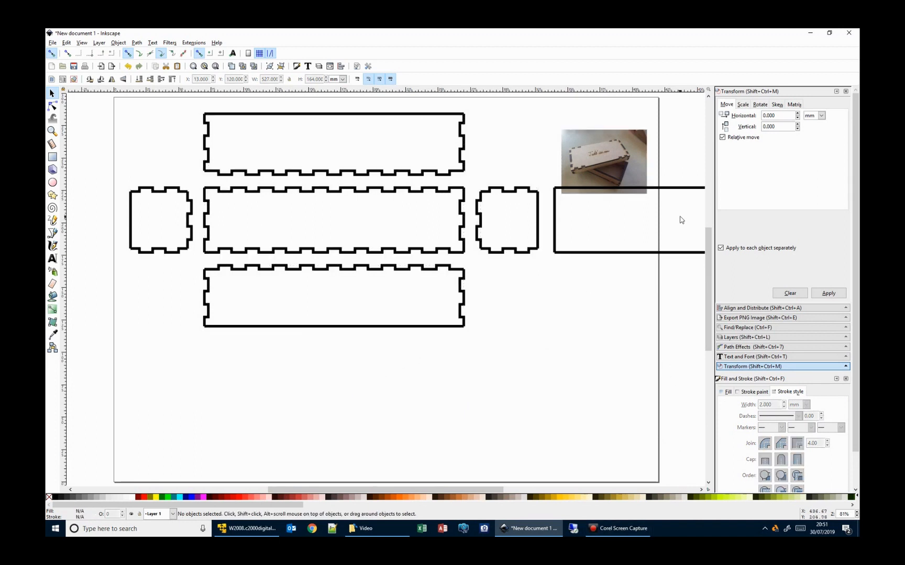
# - Delete all four edges of the plain untabbed panel that extends beyond the page's right edge
pyautogui.click(559, 189)
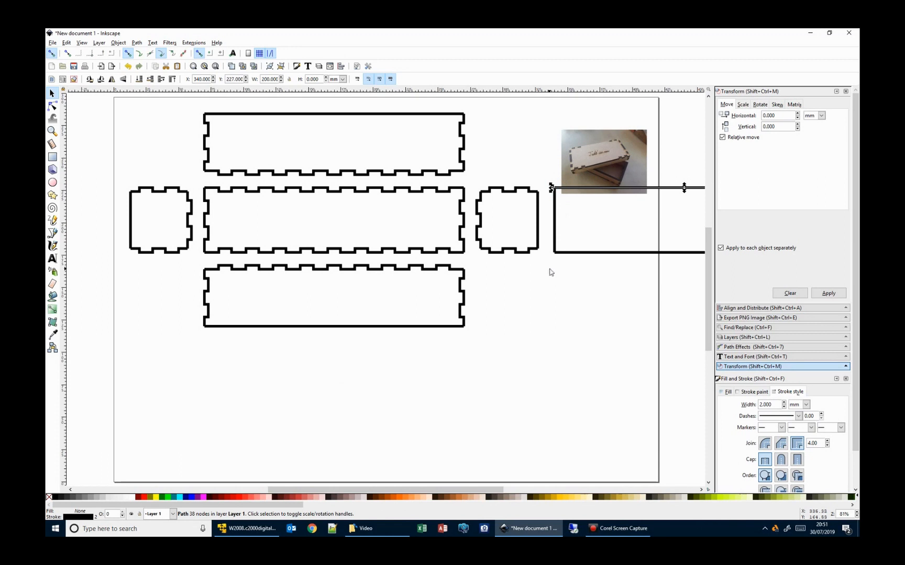
pyautogui.click(554, 228)
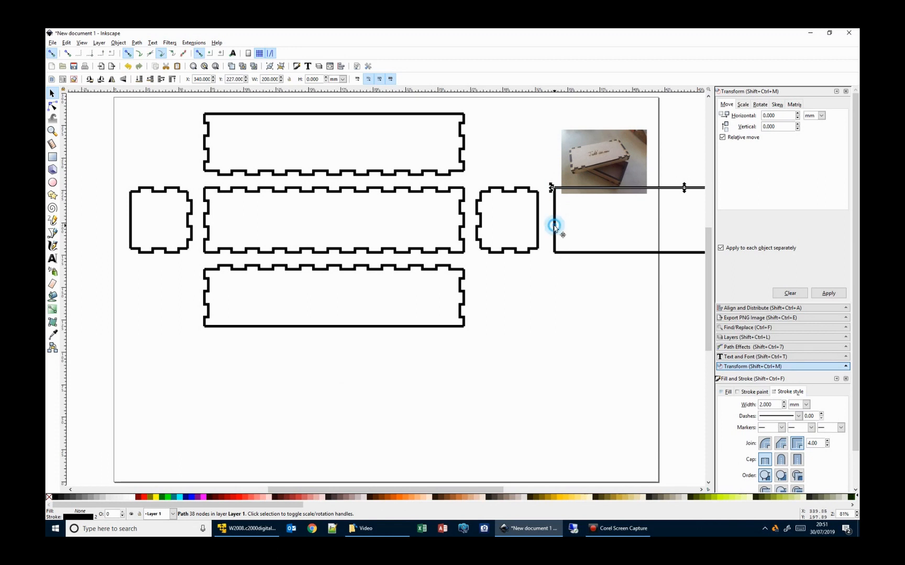
pyautogui.click(586, 253)
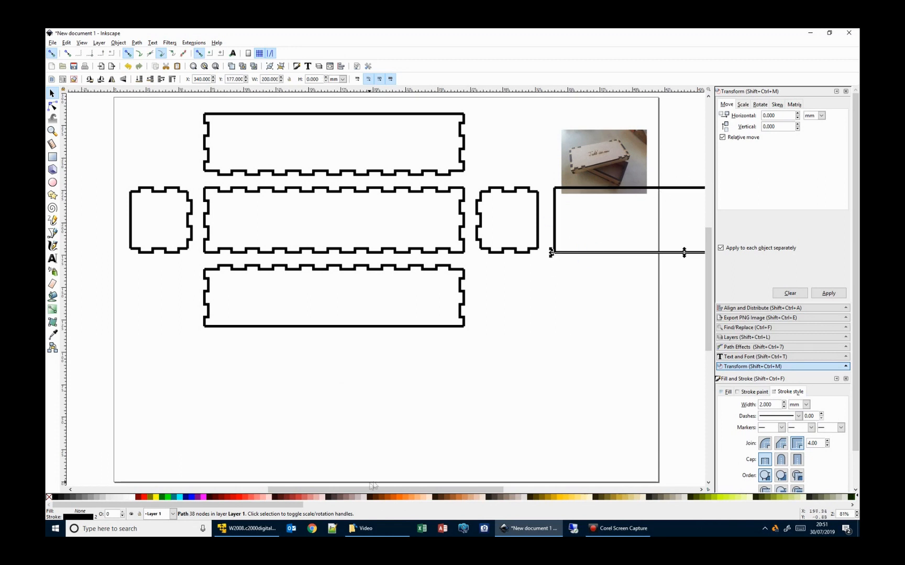
pyautogui.moveTo(370, 486); pyautogui.dragTo(418, 485)
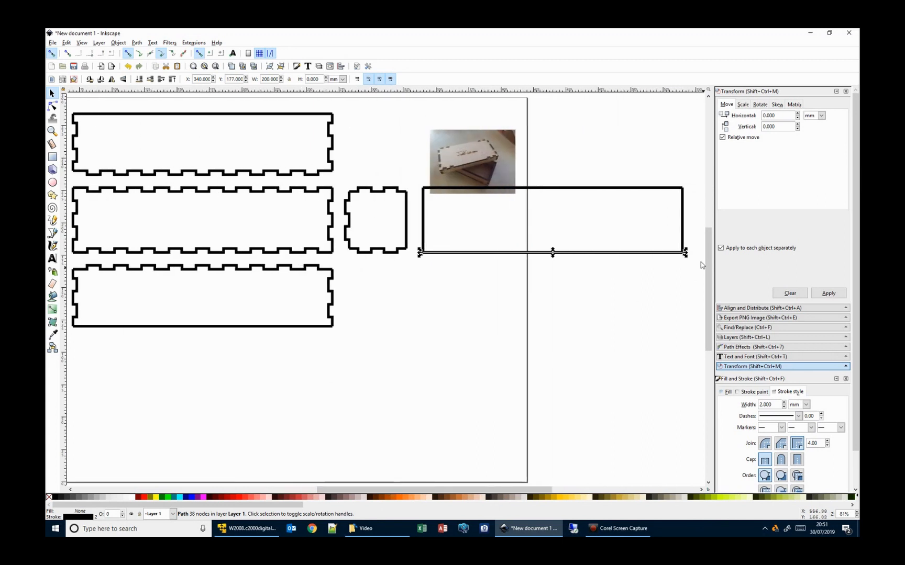
pyautogui.click(682, 231)
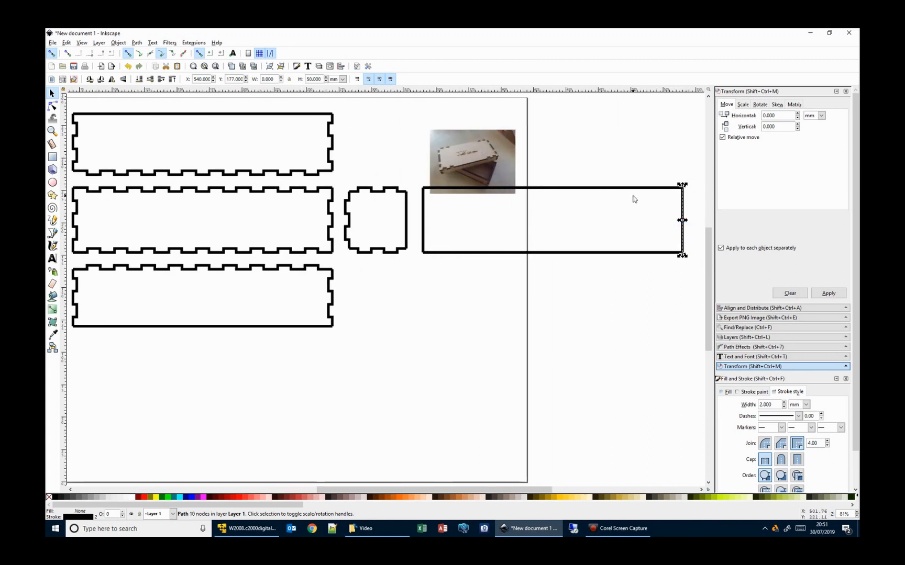
pyautogui.click(631, 188)
pyautogui.moveTo(697, 171); pyautogui.dragTo(414, 321)
pyautogui.press('Delete')
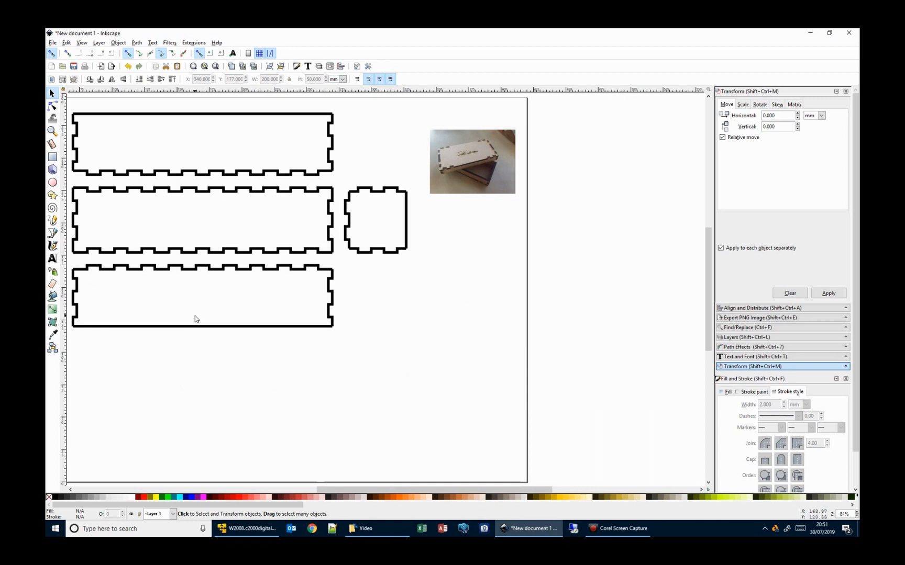
# - Delete the tabbed end panel to the right of the long panels
pyautogui.hscroll(-5, 196, 317)
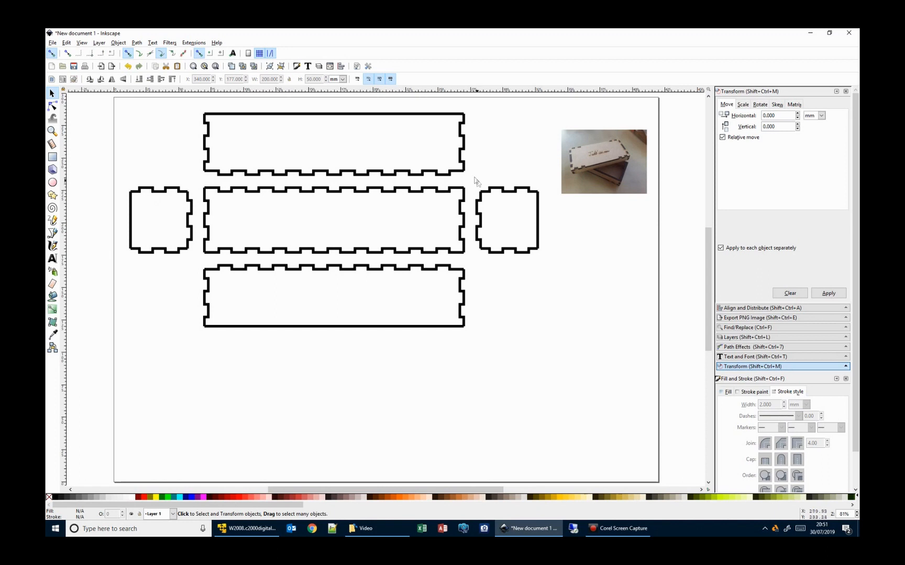
pyautogui.moveTo(470, 176); pyautogui.dragTo(552, 287)
pyautogui.press('Delete')
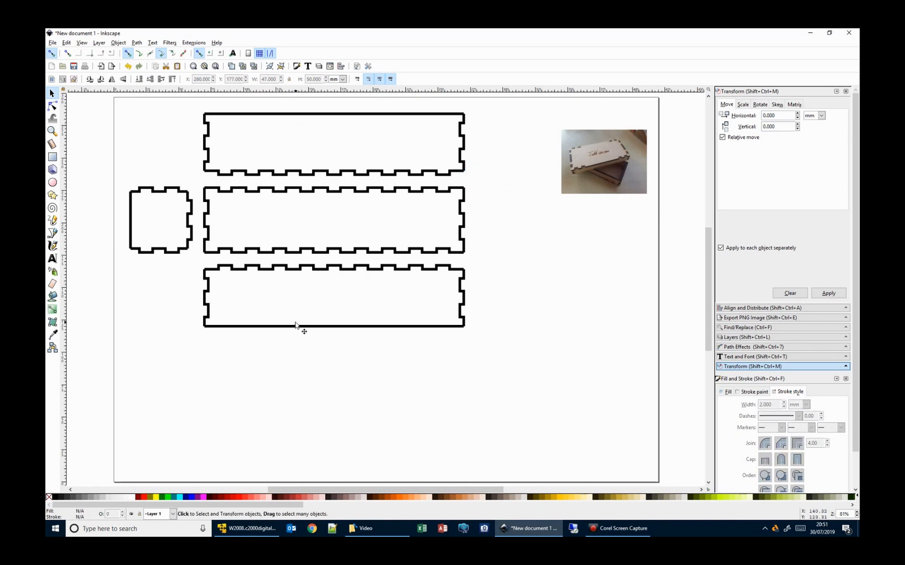
# - Delete the lowest of the three long panels, including all four of its edges
pyautogui.moveTo(180, 366); pyautogui.dragTo(516, 264)
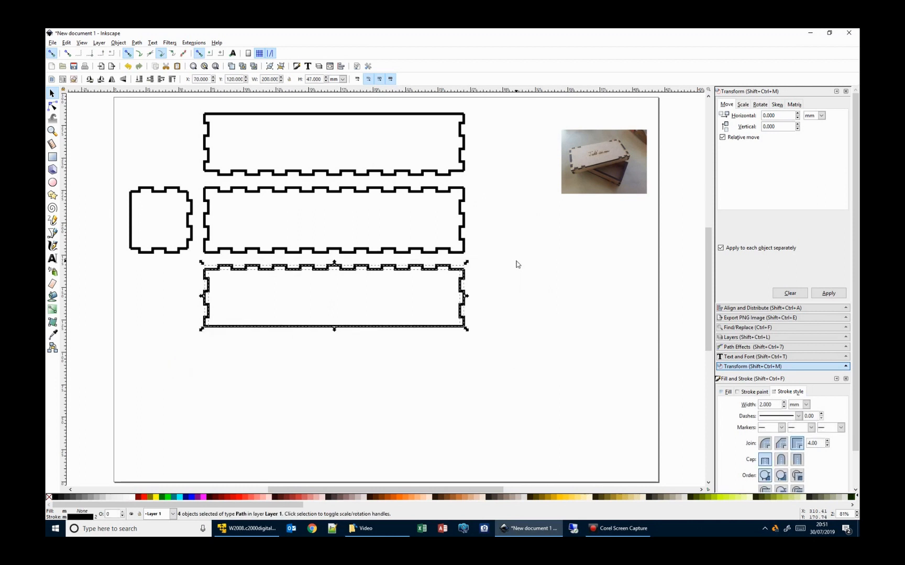
pyautogui.press('Delete')
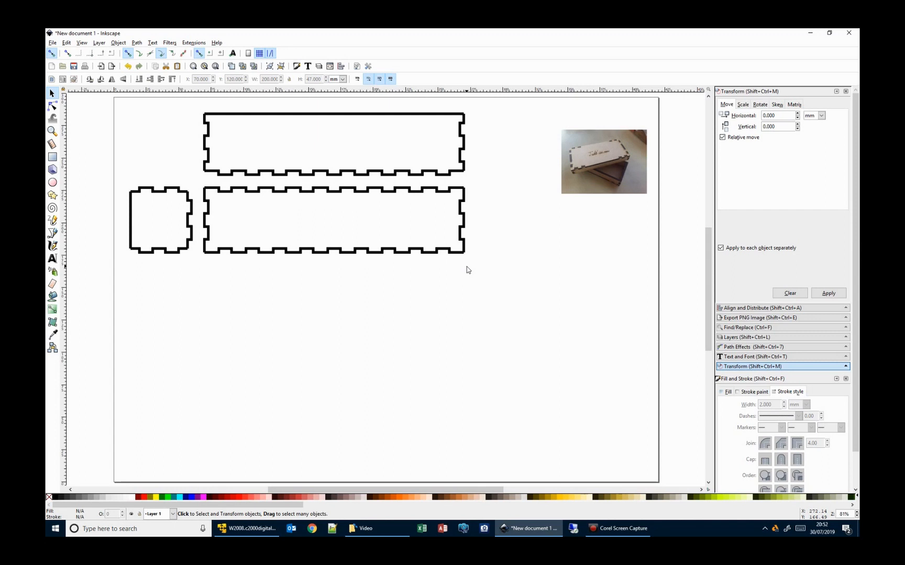
# - Examine the whole drawing, the selected uppermost long panel and the full page at their fitted zoom levels
pyautogui.press('4')
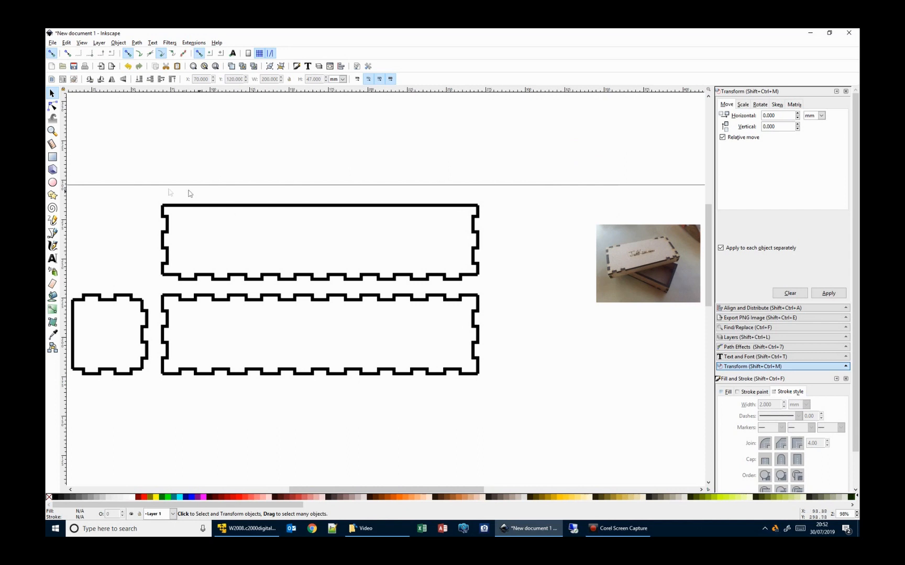
pyautogui.moveTo(148, 181); pyautogui.dragTo(644, 300)
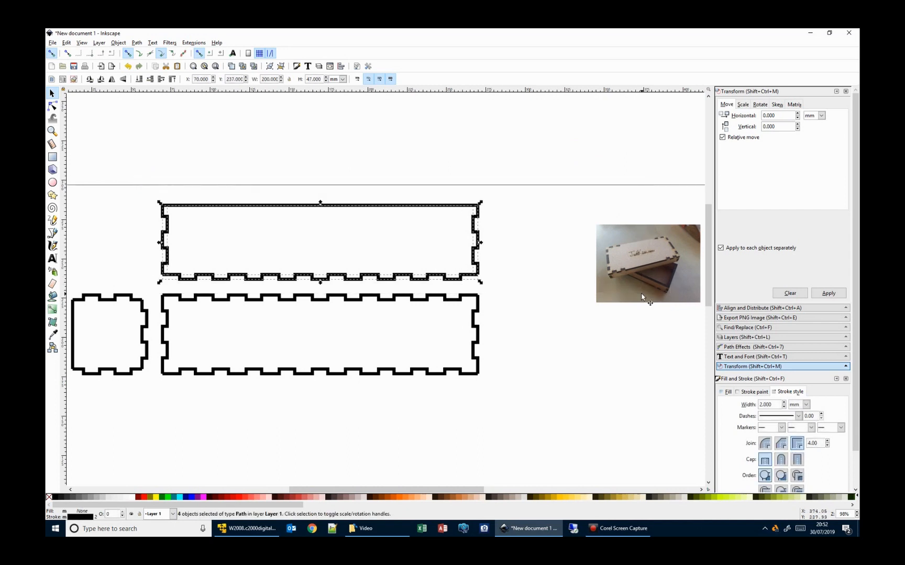
pyautogui.press('3')
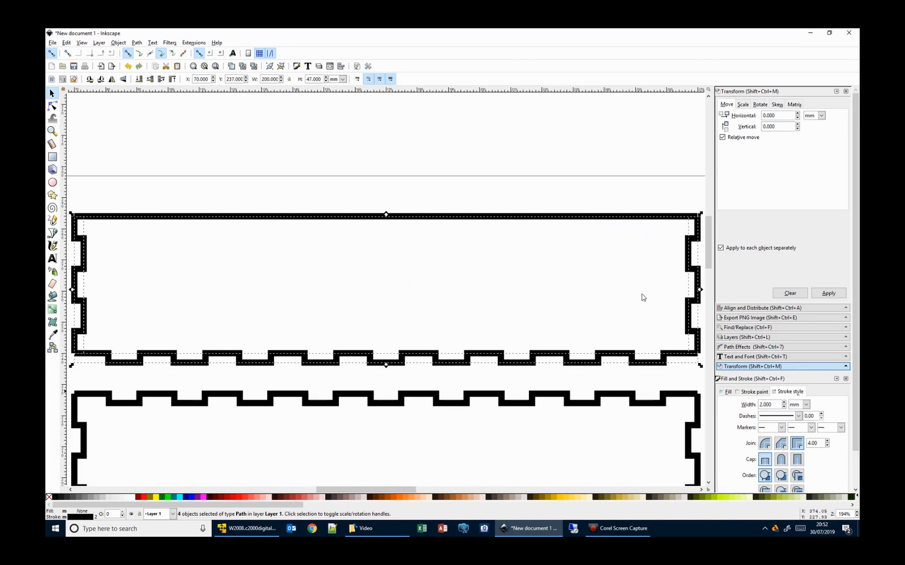
pyautogui.press('6')
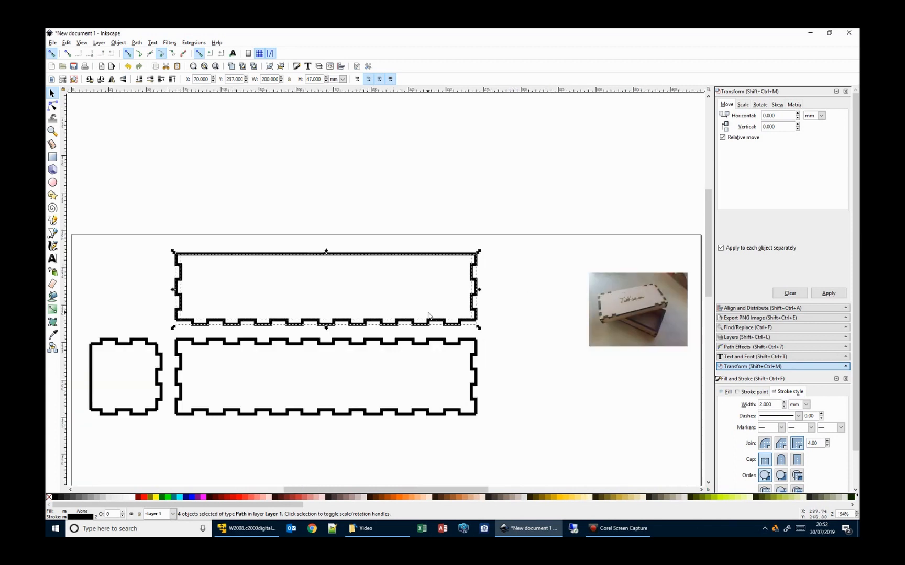
pyautogui.press('5')
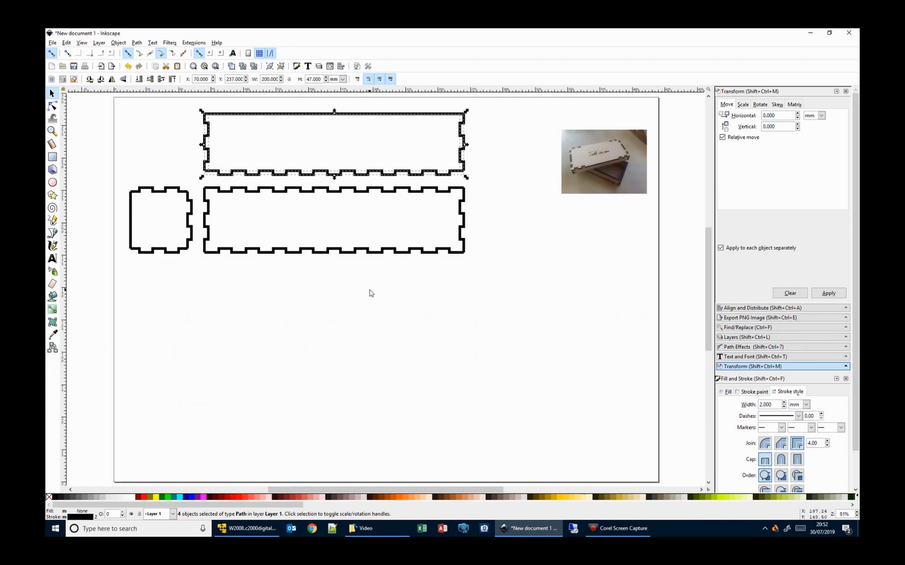
pyautogui.press('4')
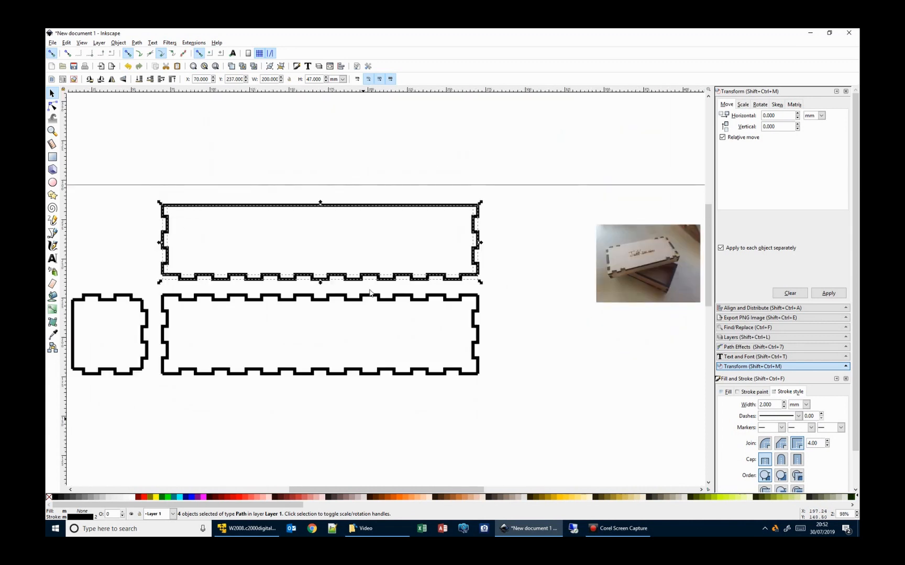
pyautogui.press('3')
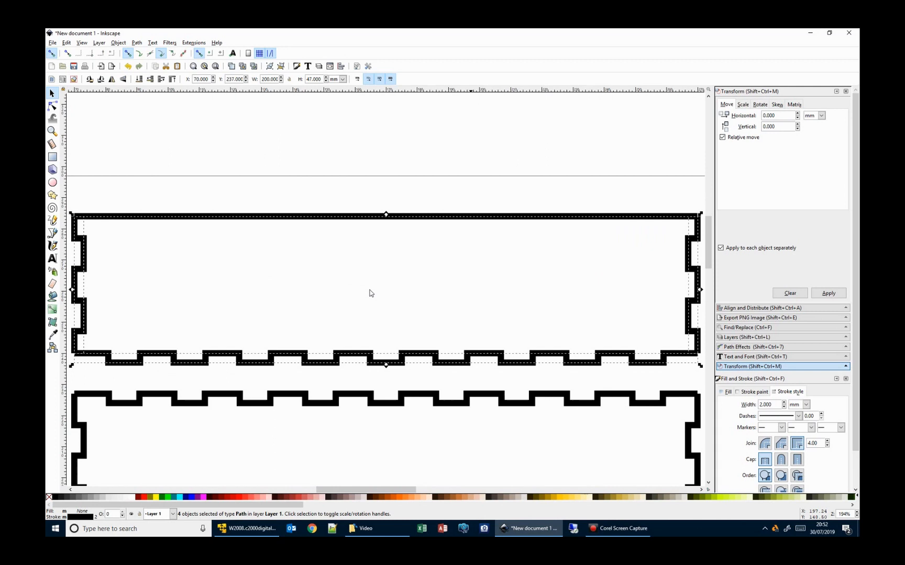
pyautogui.press('5')
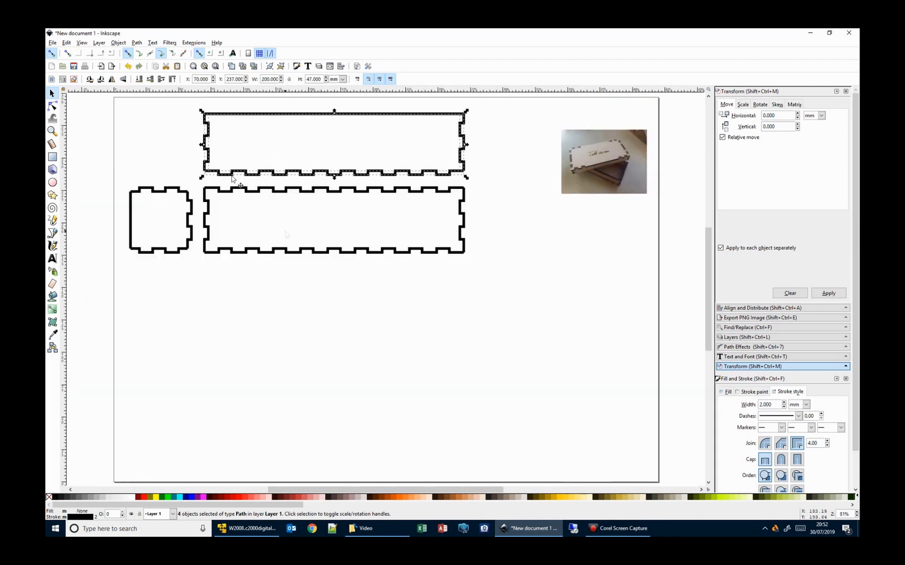
# - Select the edges of the uppermost long panel one at a time to inspect how its outline is built
pyautogui.click(97, 110)
pyautogui.click(250, 114)
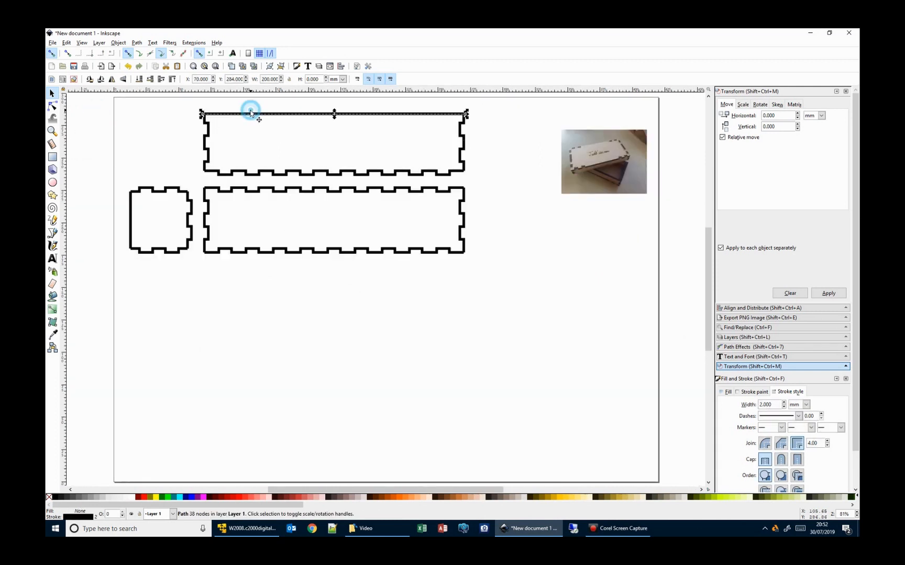
pyautogui.click(204, 138)
pyautogui.click(264, 172)
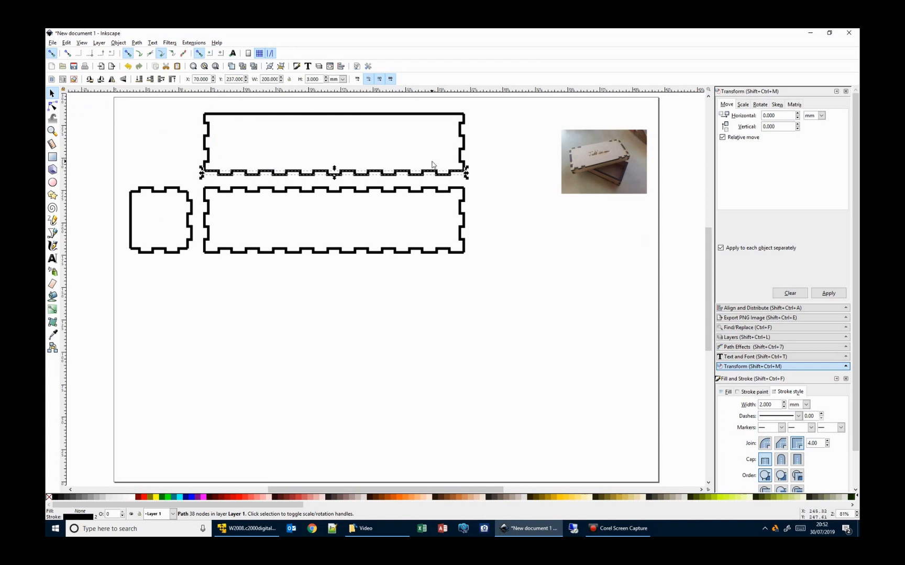
pyautogui.click(462, 149)
pyautogui.click(366, 113)
# - Combine the four edges of the uppermost long panel into one path and shift it slightly up and left to about X 66.7, Y 242.2 mm
pyautogui.moveTo(172, 102); pyautogui.dragTo(486, 186)
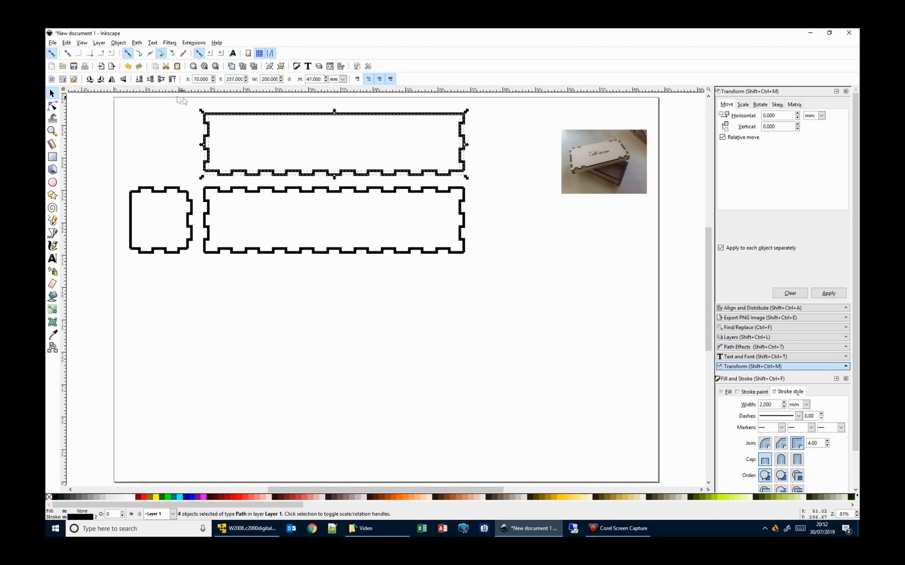
pyautogui.click(136, 43)
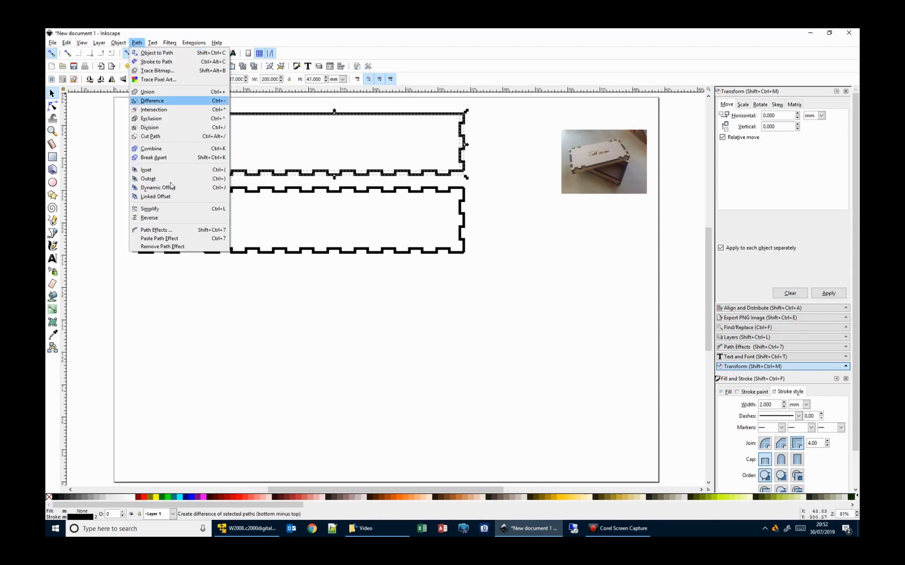
pyautogui.click(205, 151)
pyautogui.click(252, 288)
pyautogui.moveTo(278, 116)
pyautogui.mouseDown()
pyautogui.moveTo(309, 199)
pyautogui.moveTo(272, 111)
pyautogui.mouseUp()
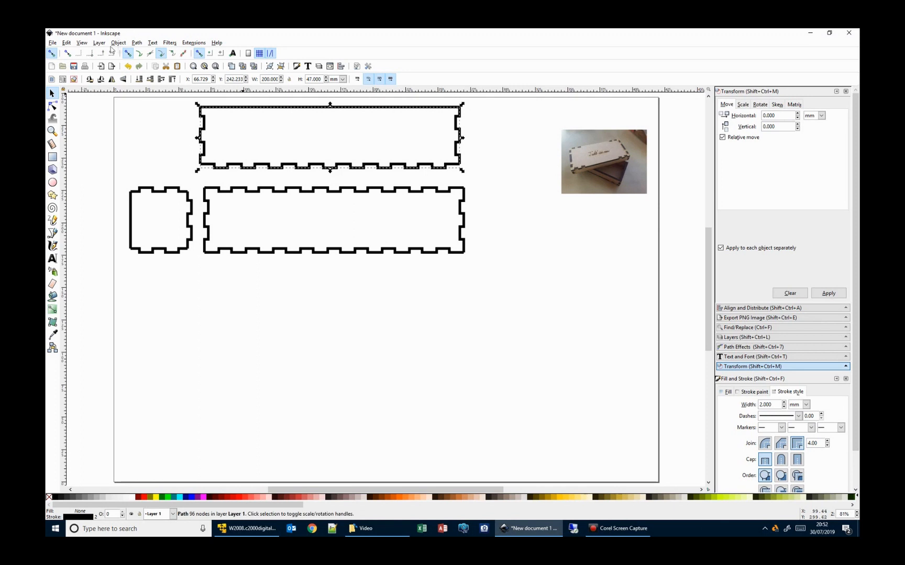
# - Break the uppermost panel's outline apart into separate edges, try moving its top edge away, and undo that move
pyautogui.click(137, 43)
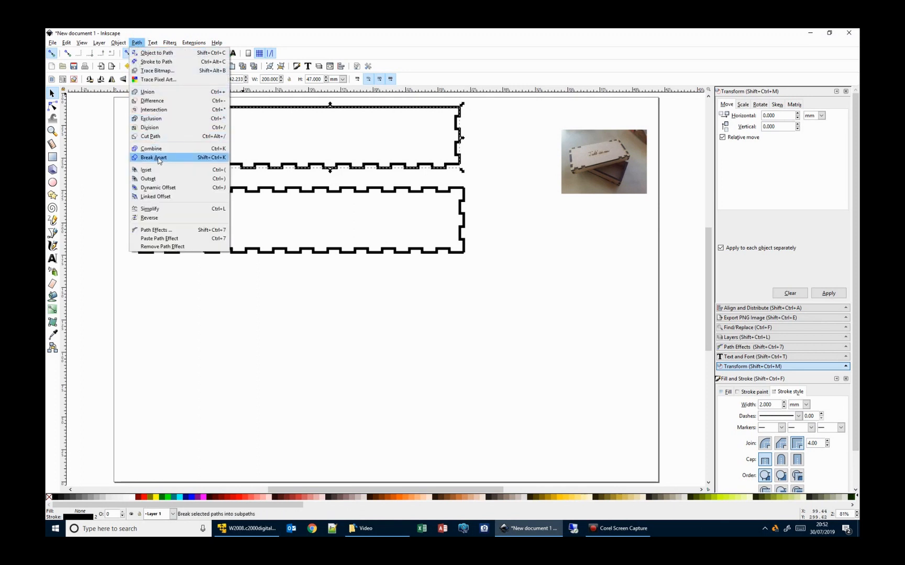
pyautogui.click(158, 158)
pyautogui.click(214, 122)
pyautogui.moveTo(222, 110); pyautogui.dragTo(383, 347)
pyautogui.press('ctrl')
pyautogui.hotkey('ctrl', 'z')
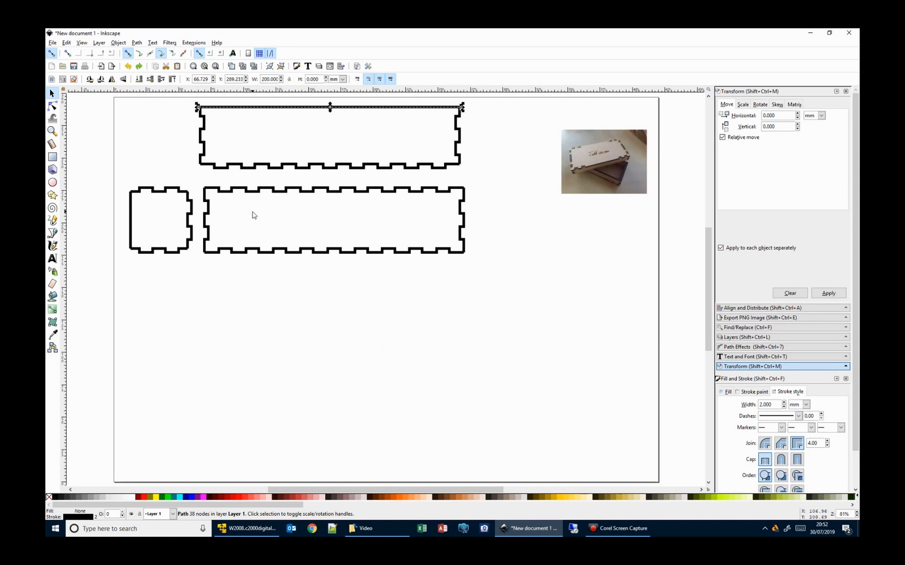
# - Combine the edges of the uppermost long panel, the second long panel and the small end panel into one path per panel
pyautogui.click(184, 99)
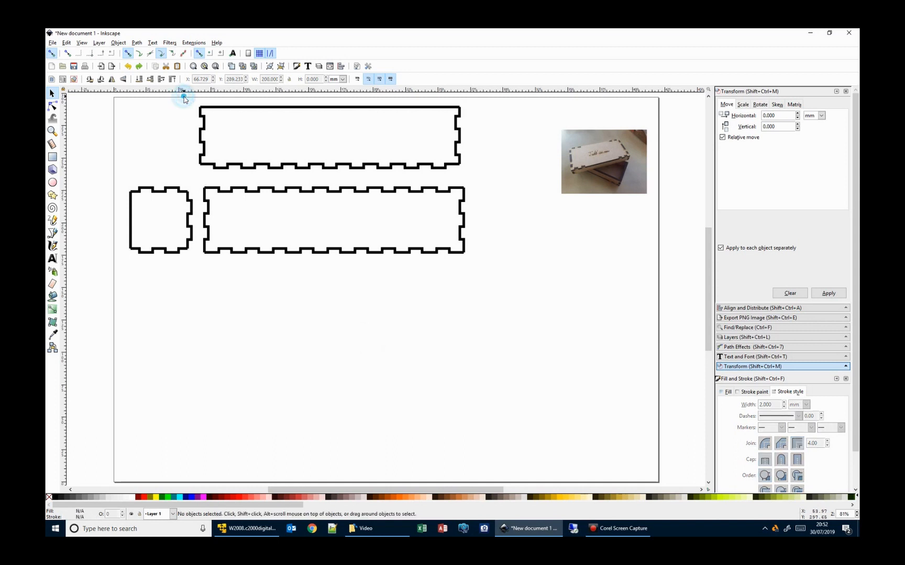
pyautogui.moveTo(184, 99); pyautogui.dragTo(471, 187)
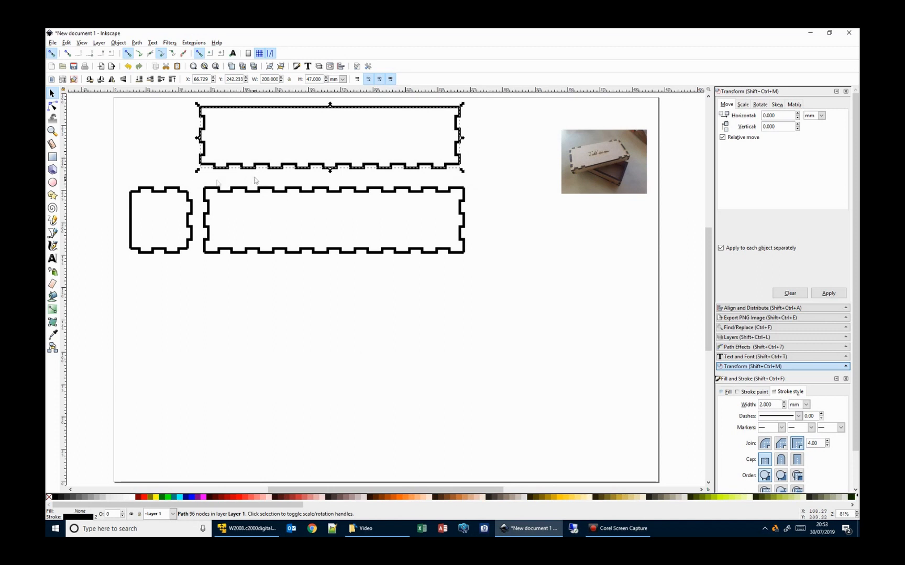
pyautogui.moveTo(198, 179); pyautogui.dragTo(517, 278)
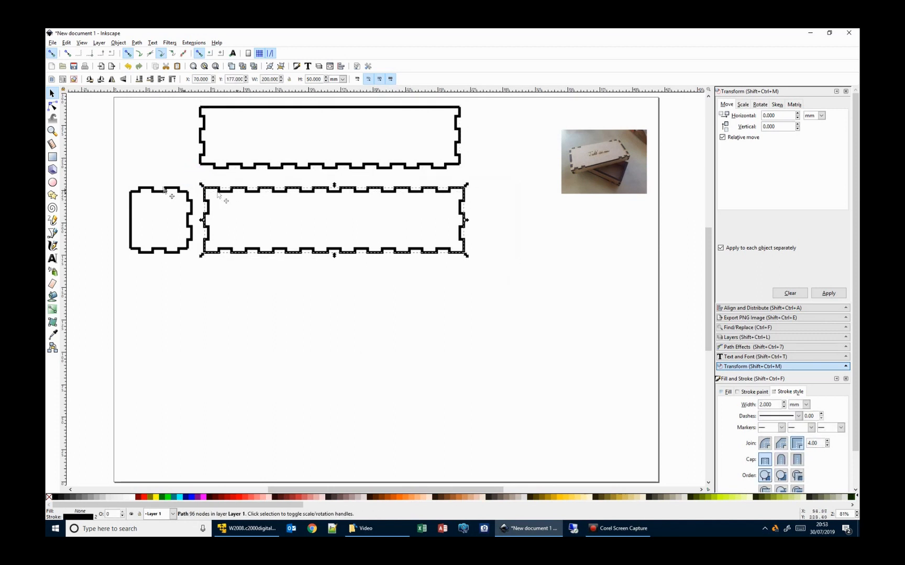
pyautogui.moveTo(114, 170); pyautogui.dragTo(200, 276)
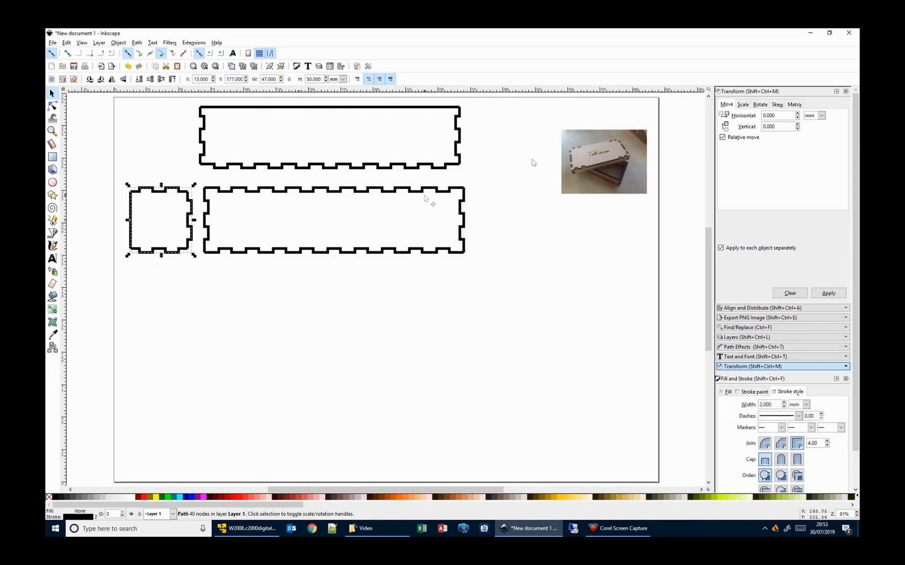
# - Examine the tab layout of the finished box in the reference photo up close
pyautogui.click(580, 167)
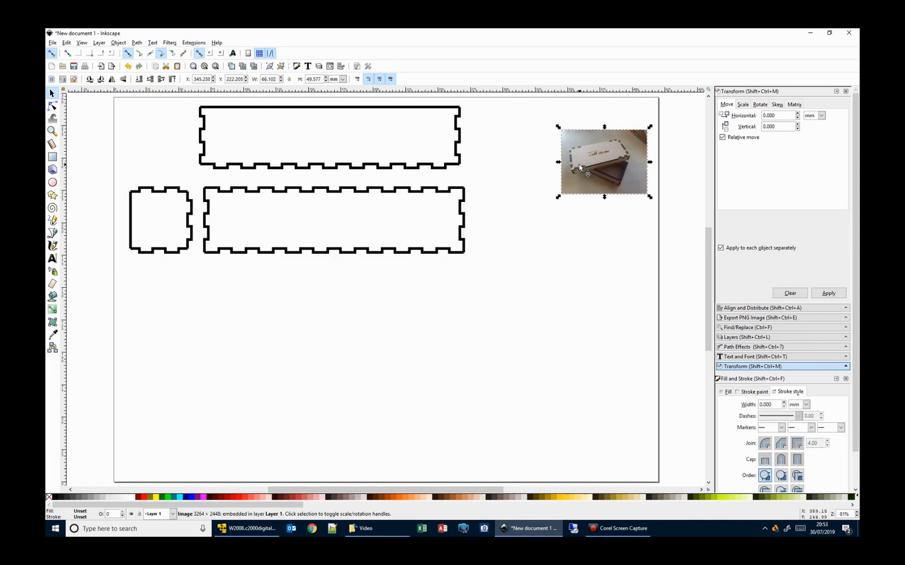
pyautogui.press('3')
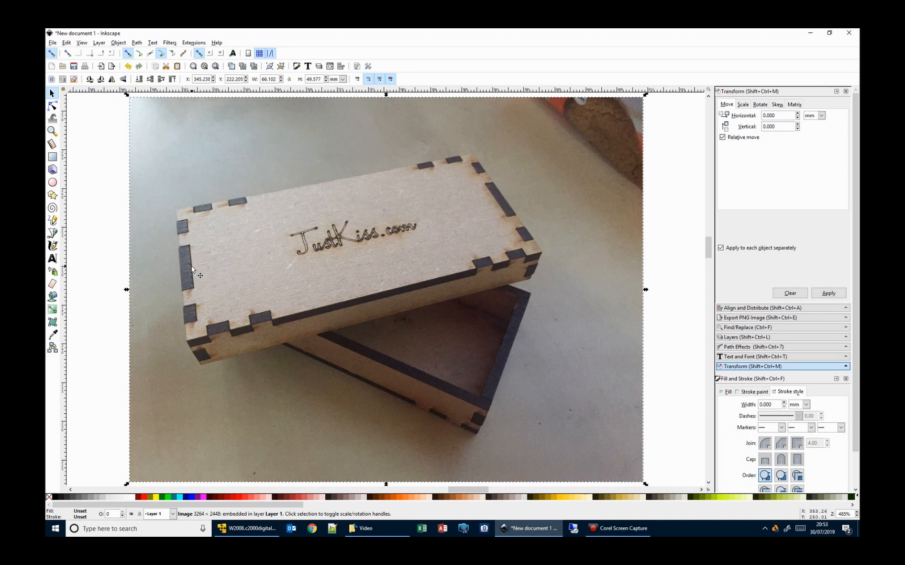
pyautogui.press('5')
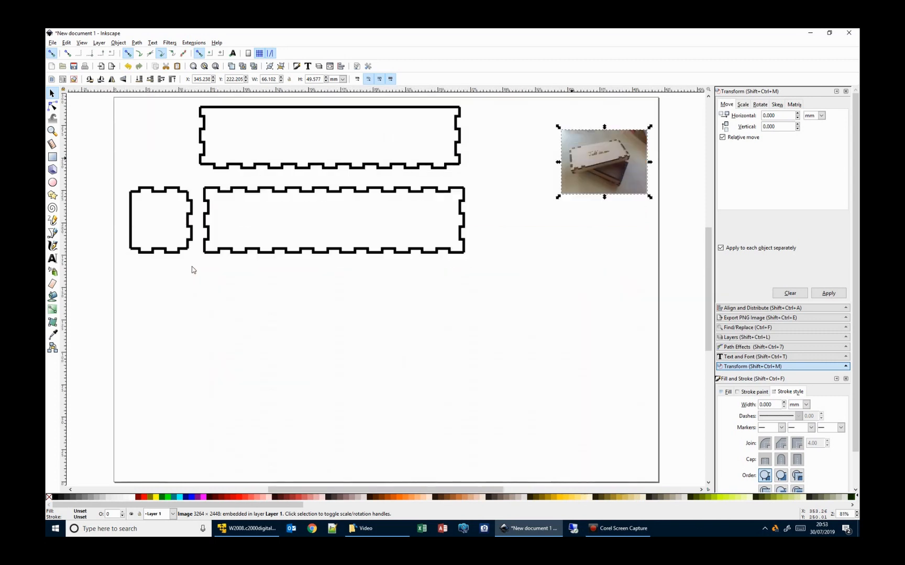
# - Remove the five middle tabs from the uppermost panel's lower edge by deleting their outer nodes and converting the remaining segments to straight lines
pyautogui.click(264, 166)
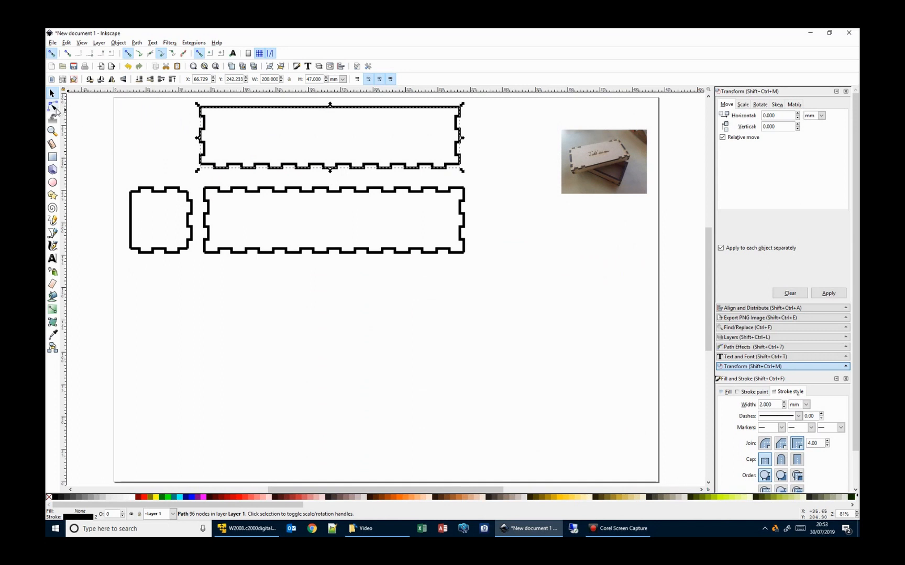
pyautogui.click(53, 107)
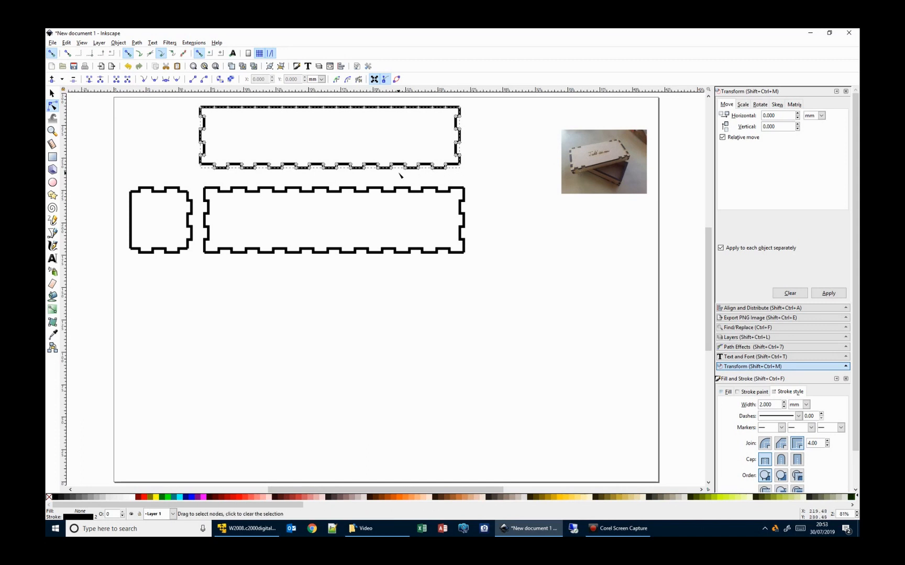
pyautogui.moveTo(398, 172); pyautogui.dragTo(264, 169)
pyautogui.press('Delete')
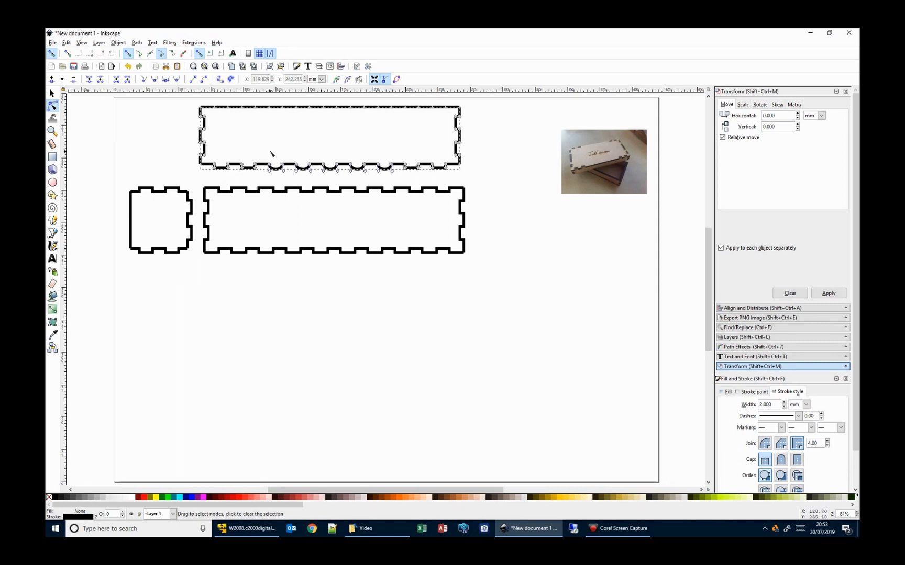
pyautogui.moveTo(260, 151); pyautogui.dragTo(401, 181)
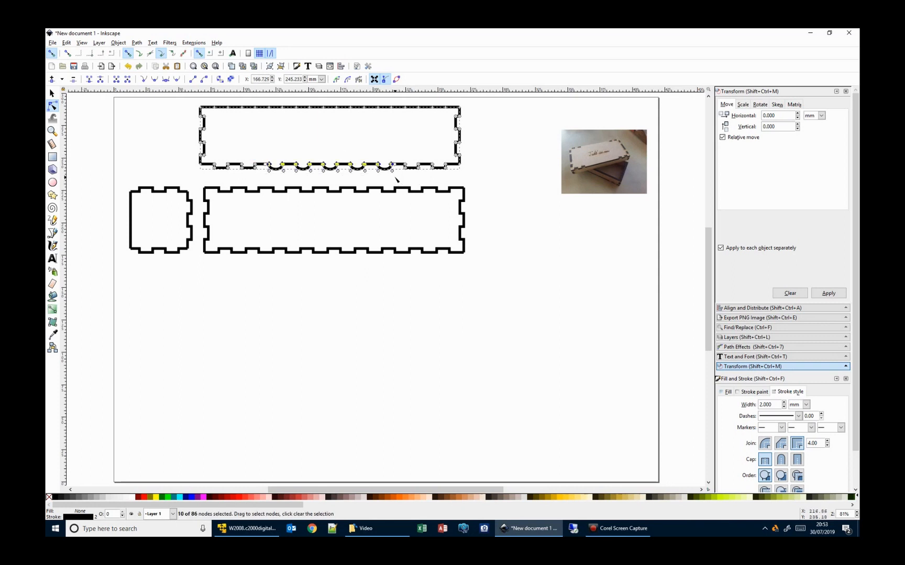
pyautogui.click(193, 82)
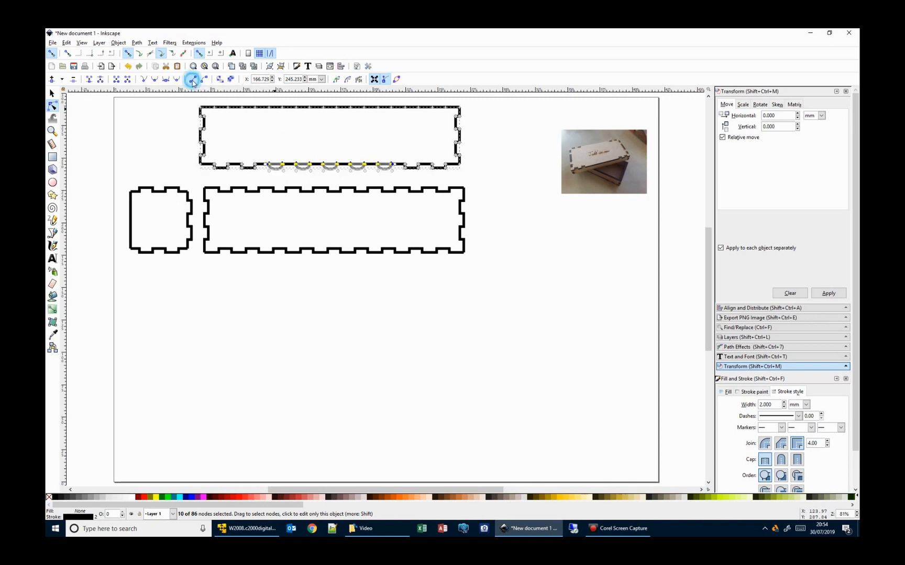
pyautogui.click(280, 308)
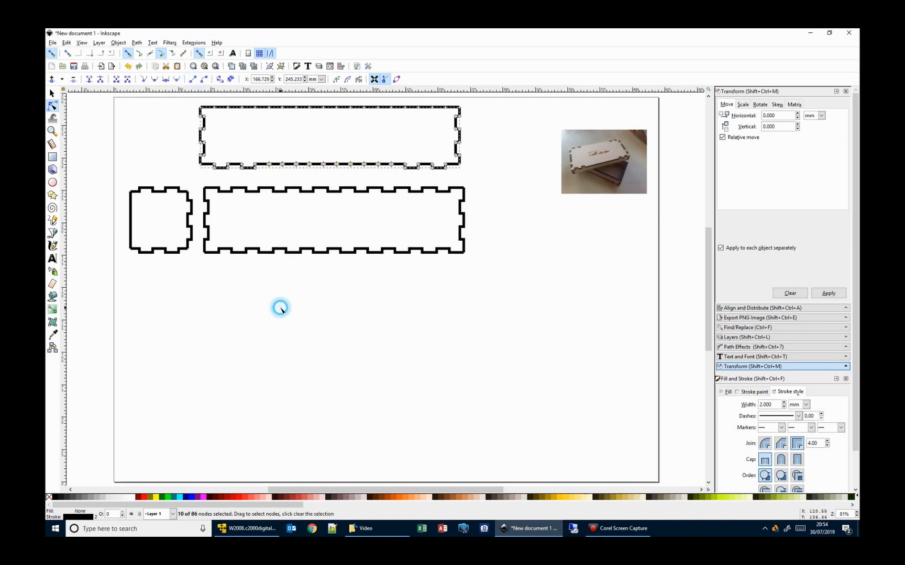
# - Remove the five middle notches from the second long panel's upper edge by deleting their inner nodes and converting the segments to straight lines
pyautogui.click(271, 191)
pyautogui.moveTo(267, 192); pyautogui.dragTo(401, 192)
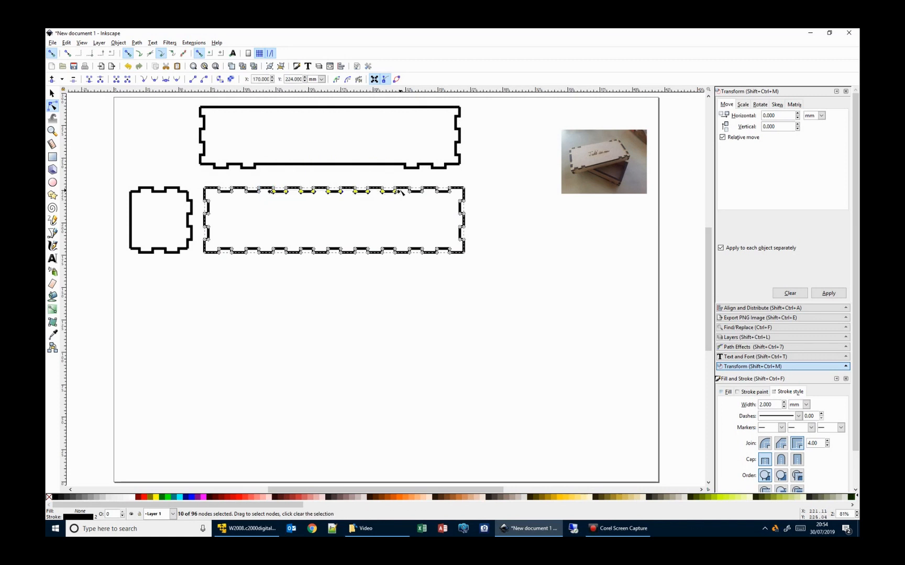
pyautogui.press('Delete')
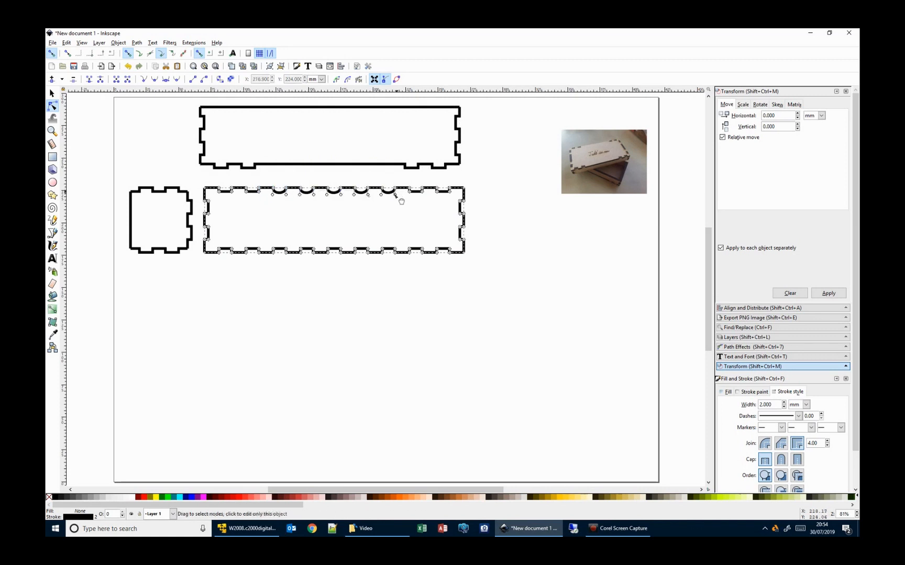
pyautogui.moveTo(264, 177); pyautogui.dragTo(402, 199)
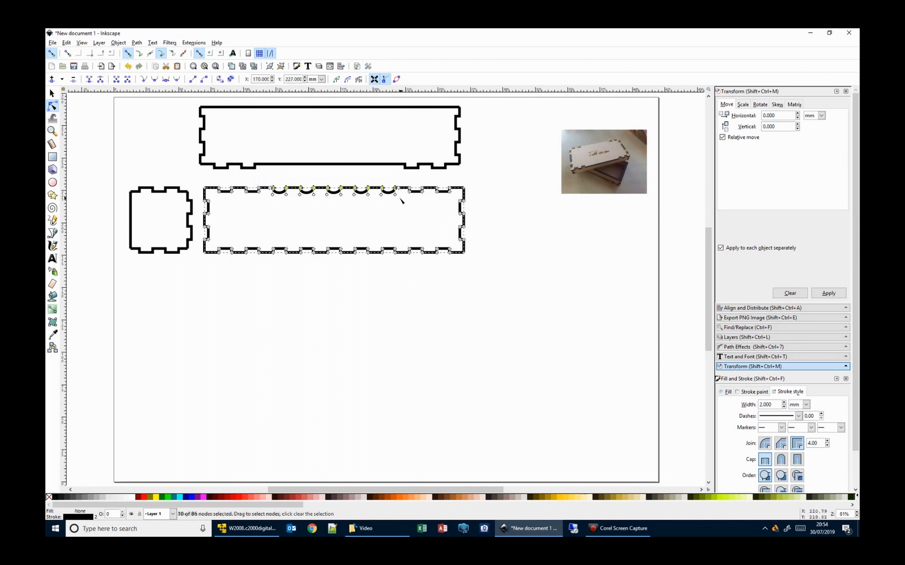
pyautogui.click(192, 80)
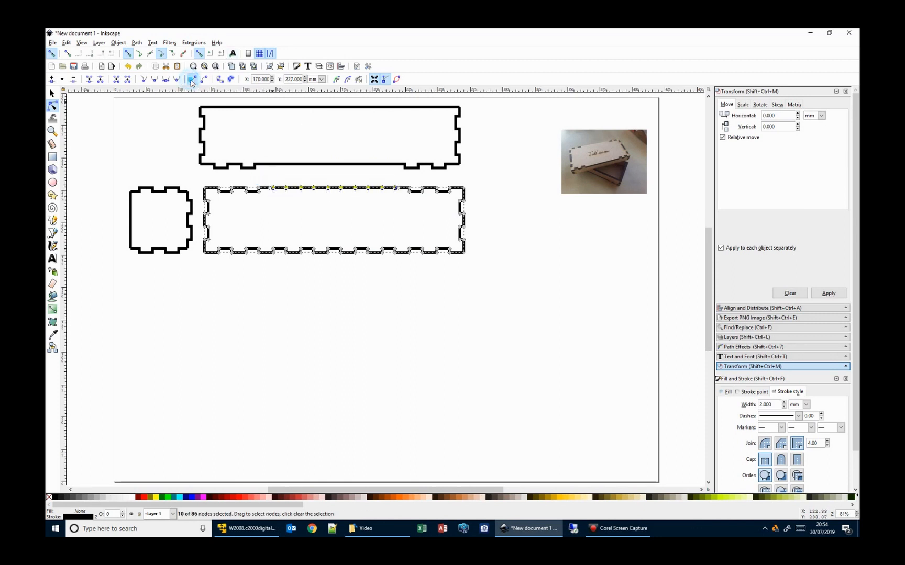
pyautogui.click(322, 339)
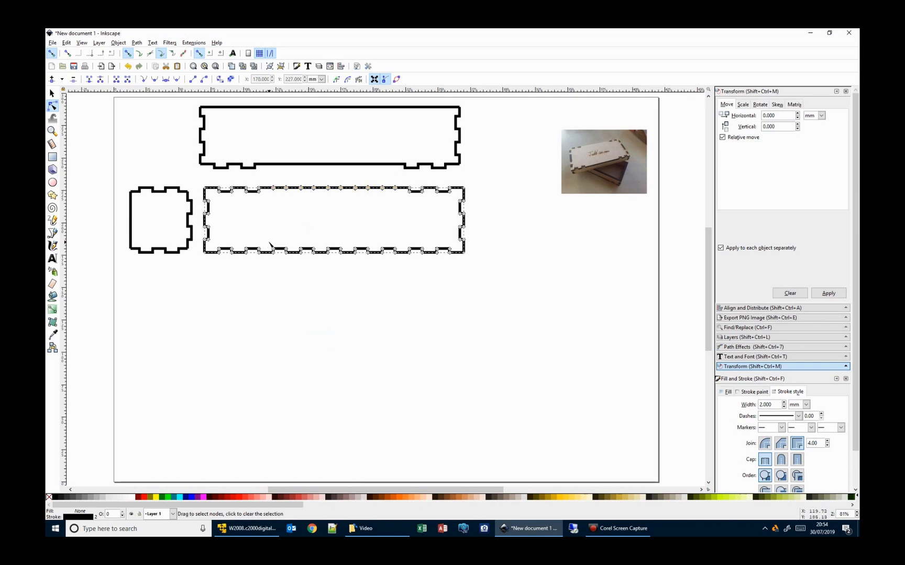
# - Remove the five middle notches from the second long panel's lower edge by deleting their inner nodes and straightening the remaining segments
pyautogui.moveTo(270, 243); pyautogui.dragTo(412, 254)
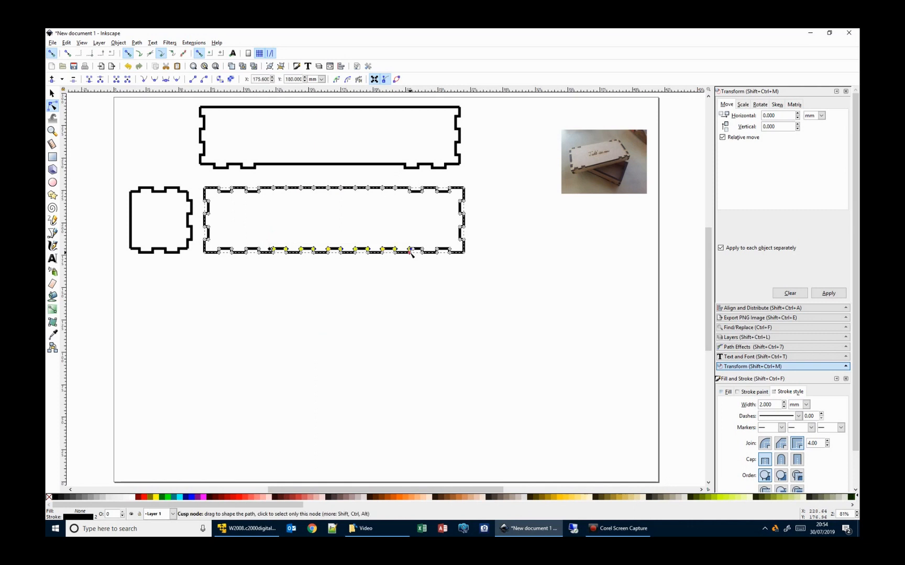
pyautogui.press('Delete')
pyautogui.moveTo(260, 231); pyautogui.dragTo(401, 271)
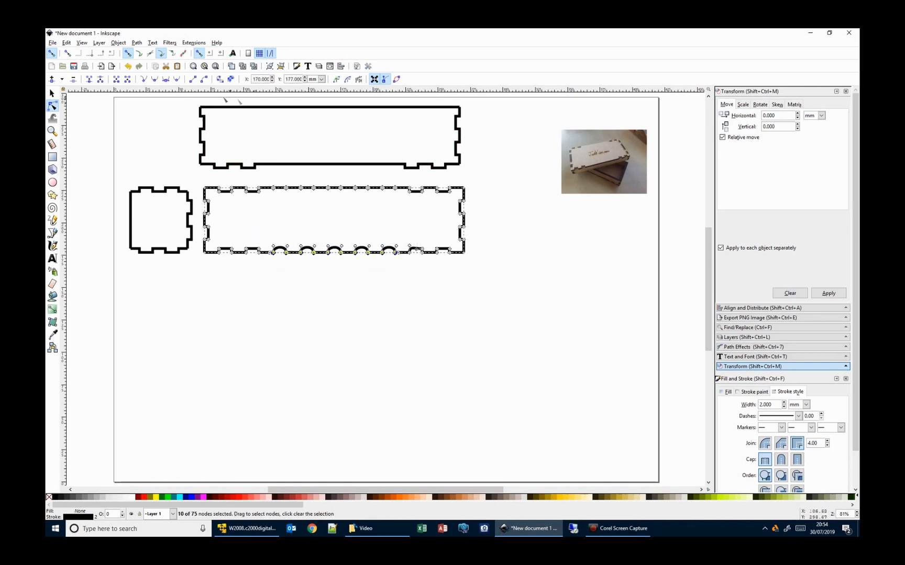
pyautogui.click(192, 79)
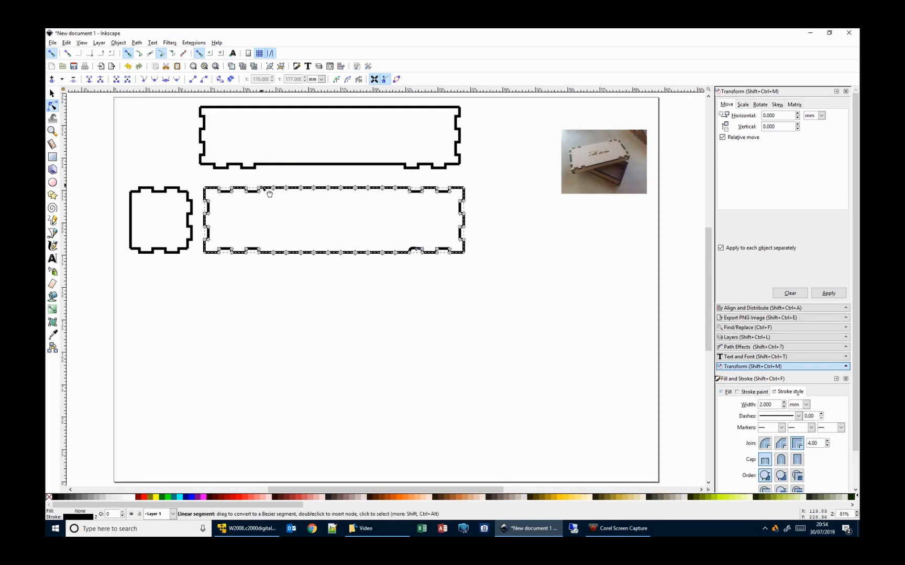
pyautogui.click(360, 303)
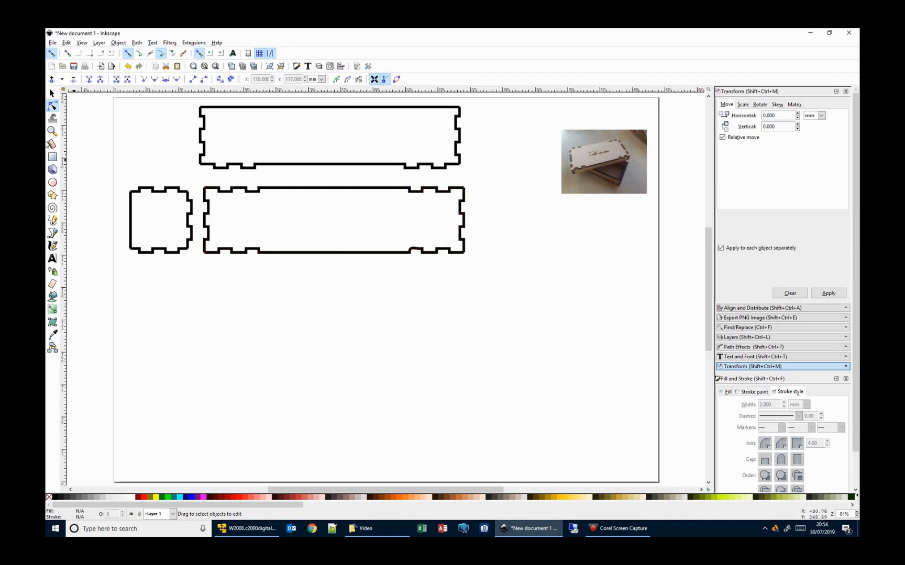
pyautogui.click(361, 214)
pyautogui.click(361, 304)
# - Draw a rectangle about 94 × 60 mm below the panels and round its corners with a vertical radius of about 22 mm
pyautogui.click(52, 158)
pyautogui.moveTo(292, 304); pyautogui.dragTo(415, 383)
pyautogui.moveTo(414, 305); pyautogui.dragTo(415, 333)
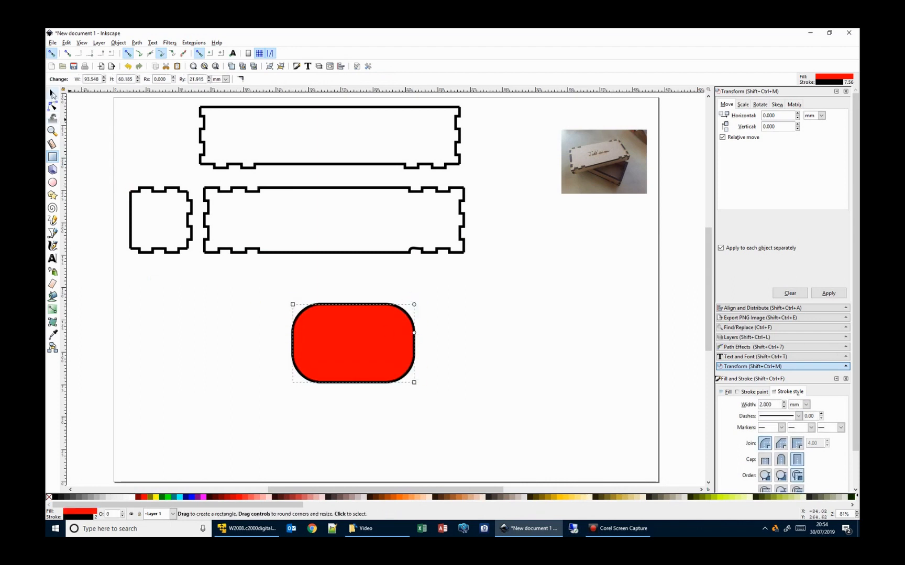
# - Round the red rectangle's corners slightly more and convert it from an object to a path
pyautogui.click(53, 106)
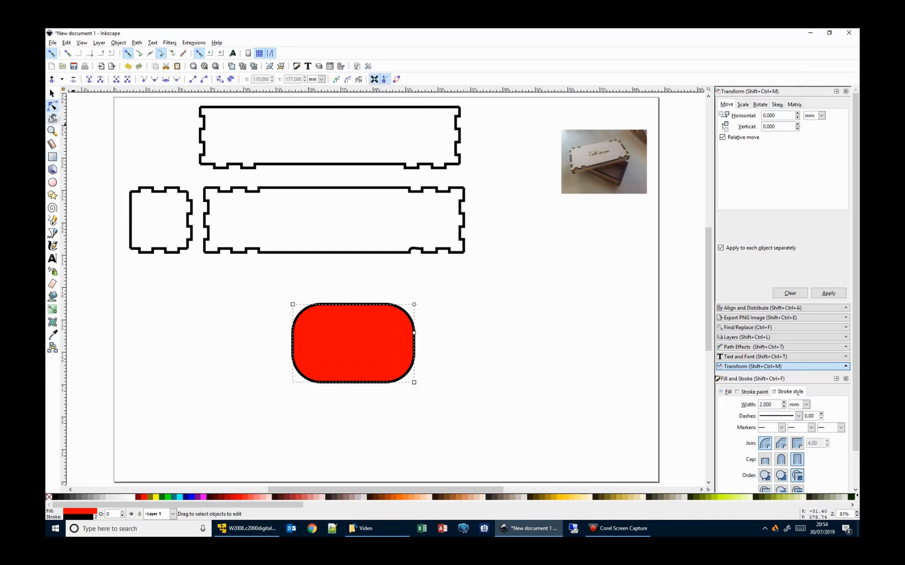
pyautogui.click(376, 306)
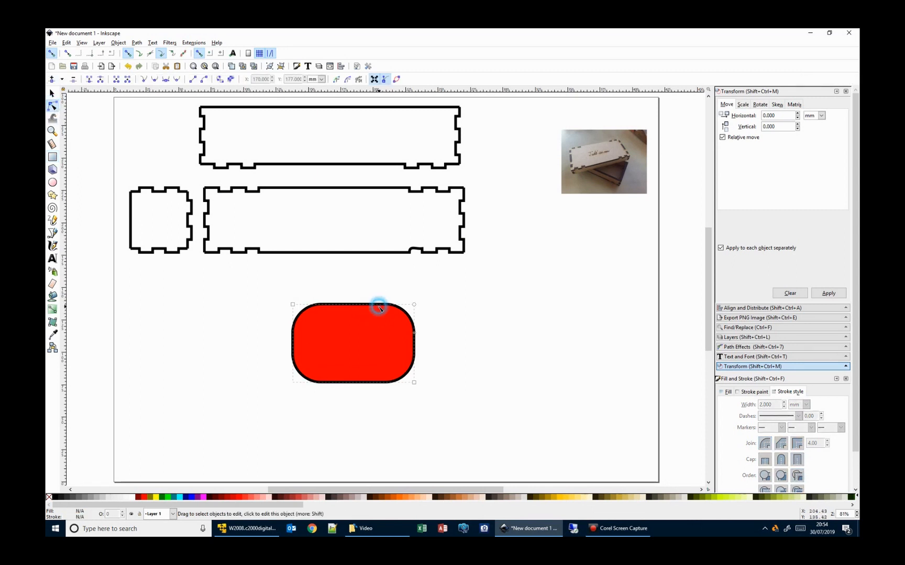
pyautogui.click(379, 308)
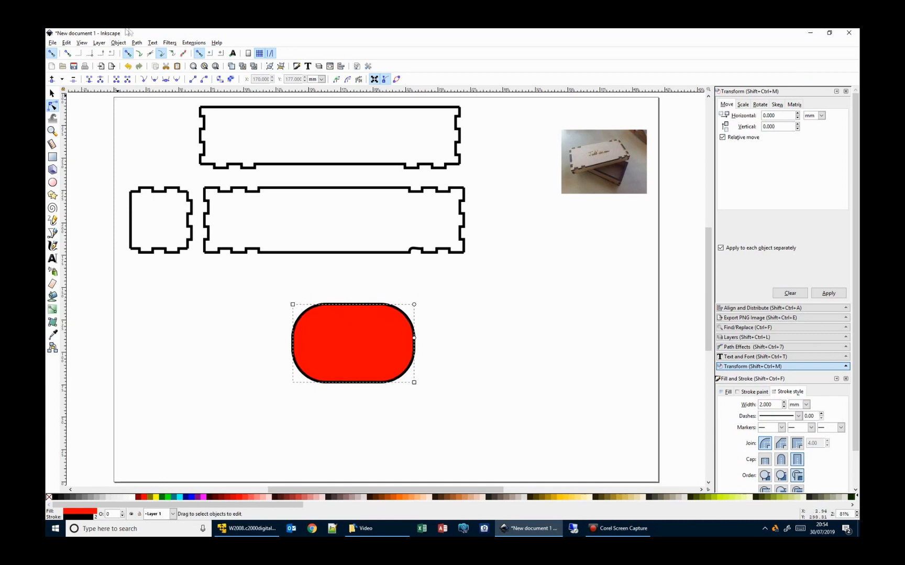
pyautogui.click(136, 42)
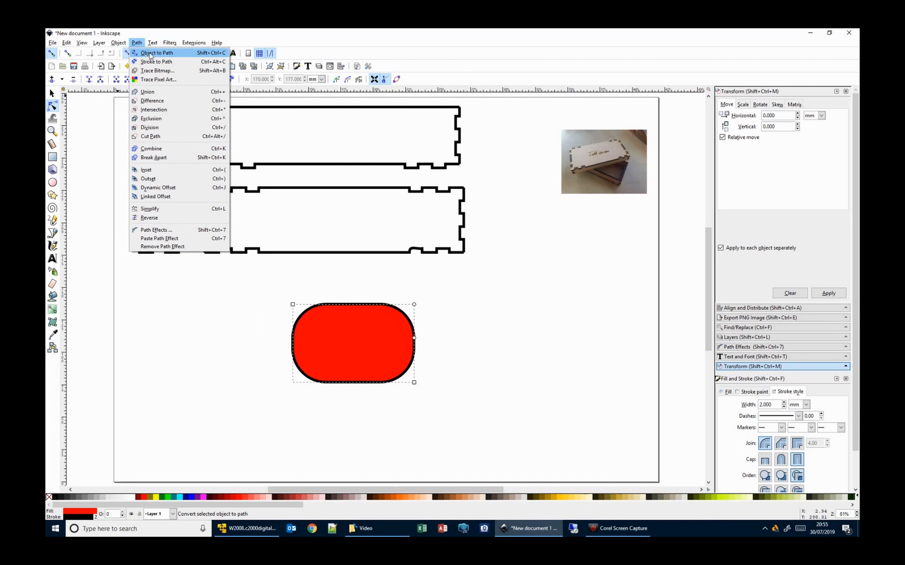
pyautogui.click(150, 53)
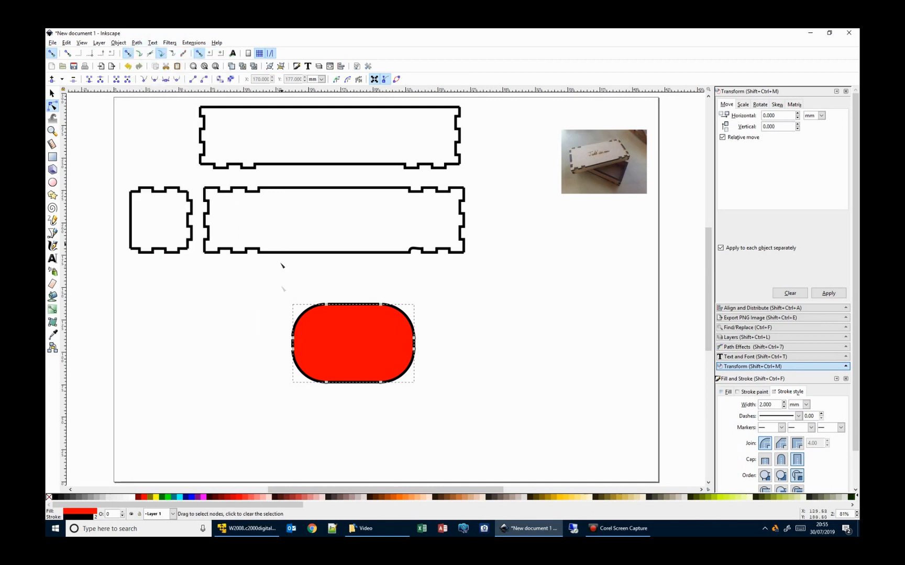
# - Try moving the red path's two upper nodes, undo the moves, and reshape the upper corners with the node handles instead
pyautogui.moveTo(325, 306); pyautogui.dragTo(377, 312)
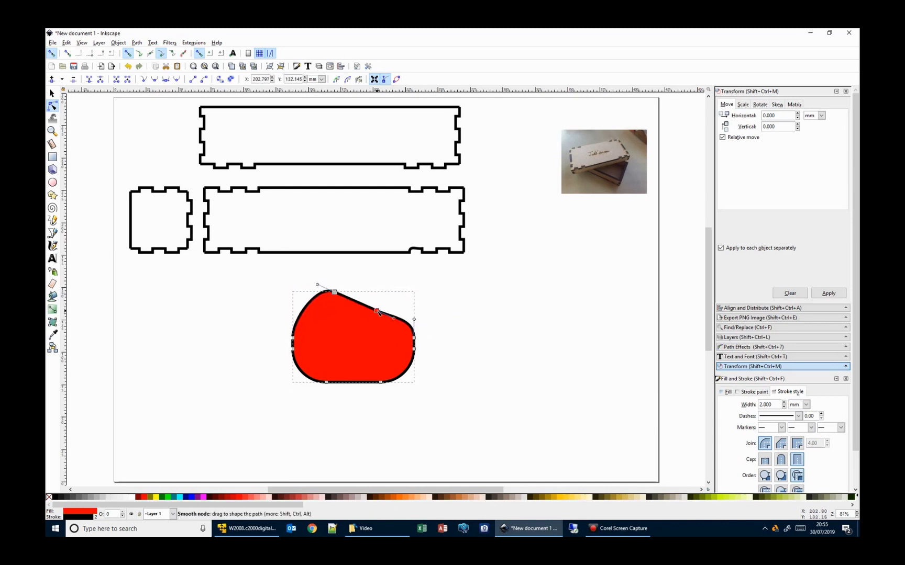
pyautogui.hotkey('ctrl', 'z')
pyautogui.hotkey('ctrl', 'z')
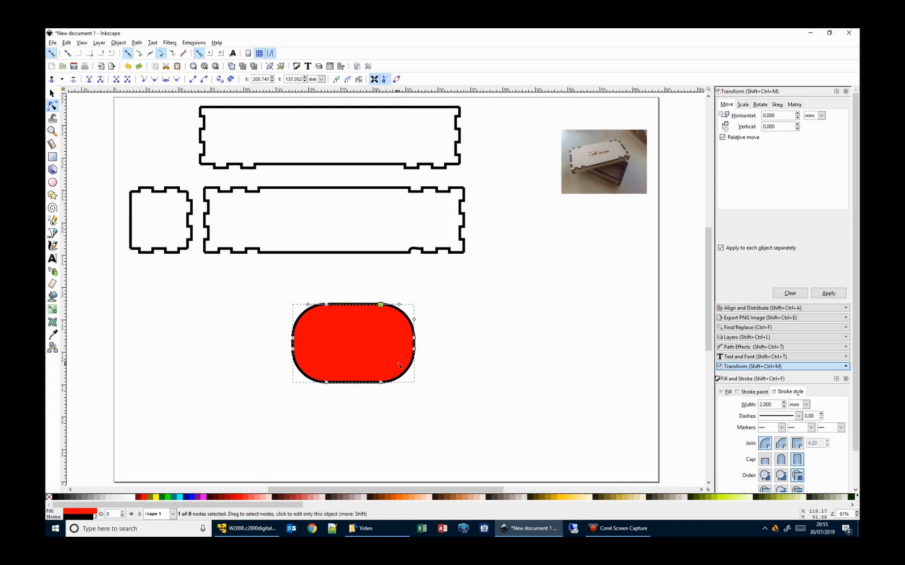
pyautogui.moveTo(415, 320); pyautogui.dragTo(406, 301)
pyautogui.moveTo(303, 314)
pyautogui.mouseDown()
pyautogui.moveTo(280, 298)
pyautogui.moveTo(281, 285)
pyautogui.moveTo(308, 320)
pyautogui.mouseUp()
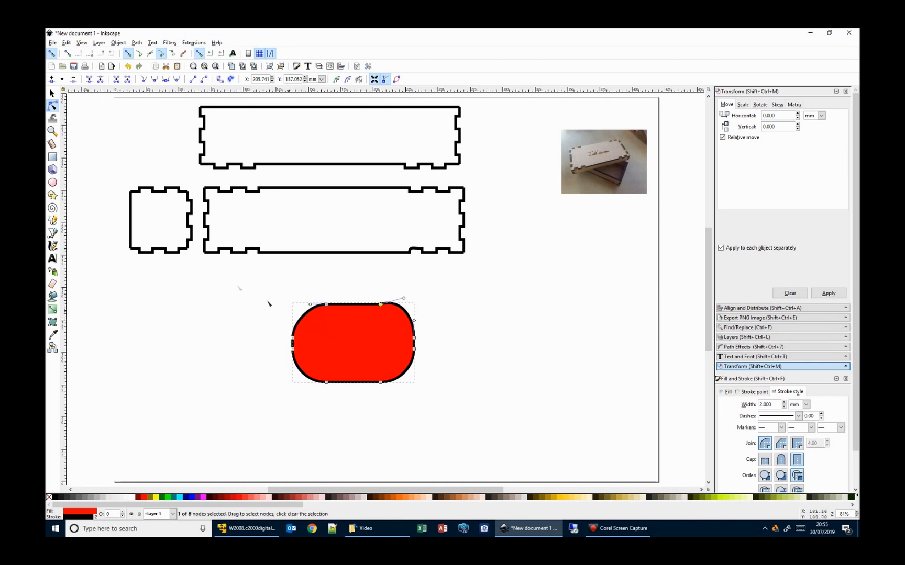
# - Delete the red rounded shape from the page
pyautogui.click(52, 93)
pyautogui.moveTo(252, 275); pyautogui.dragTo(450, 395)
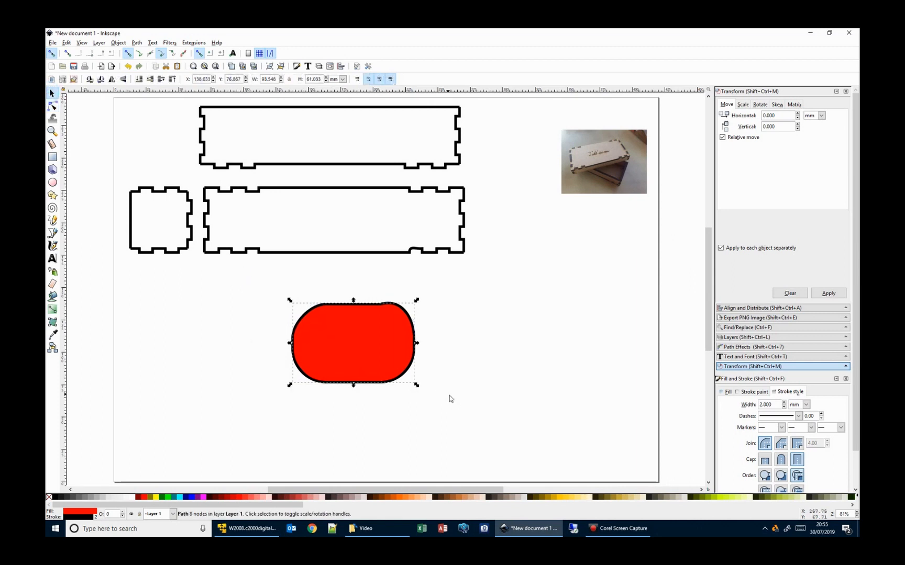
pyautogui.press('Delete')
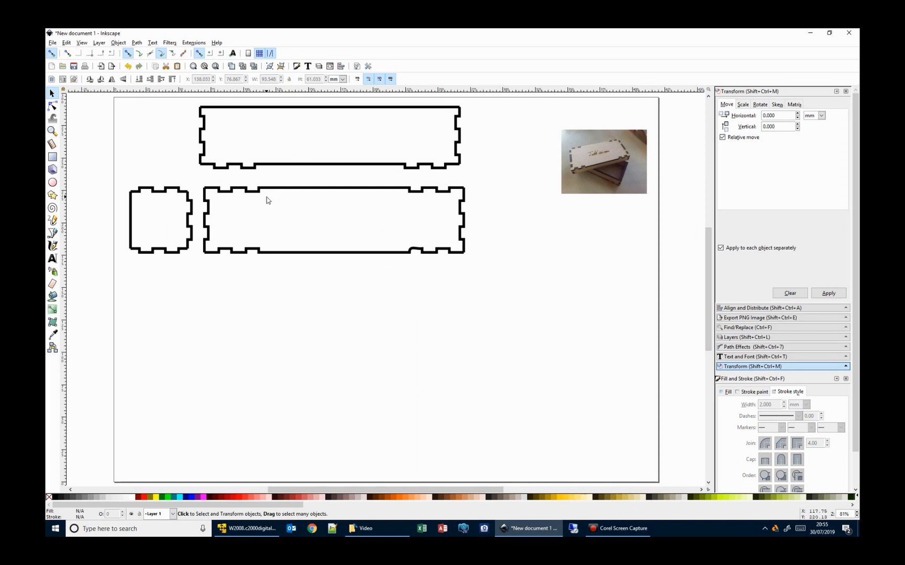
# - Duplicate the uppermost long panel, move the copy straight down below the second long panel to Y 119.233 mm, and flip it vertically
pyautogui.click(276, 167)
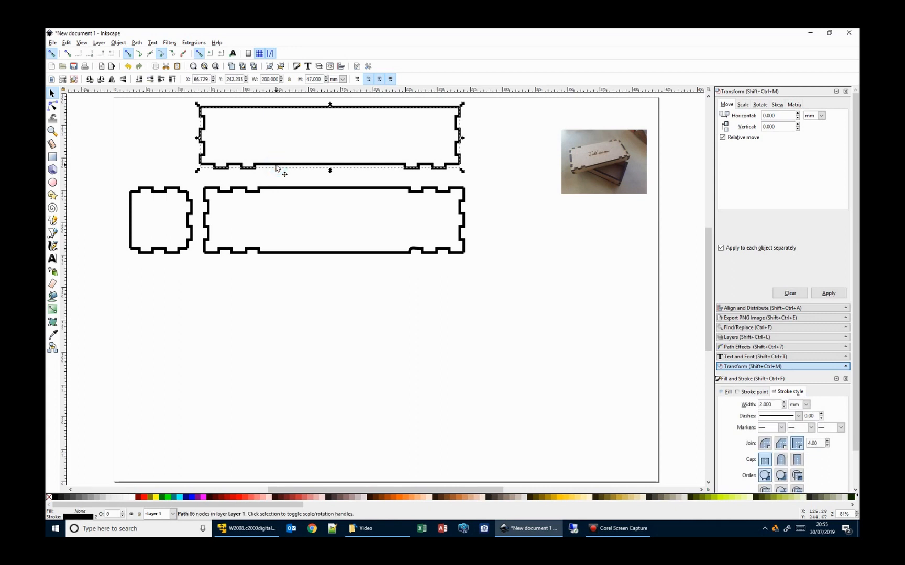
pyautogui.press('ctrl')
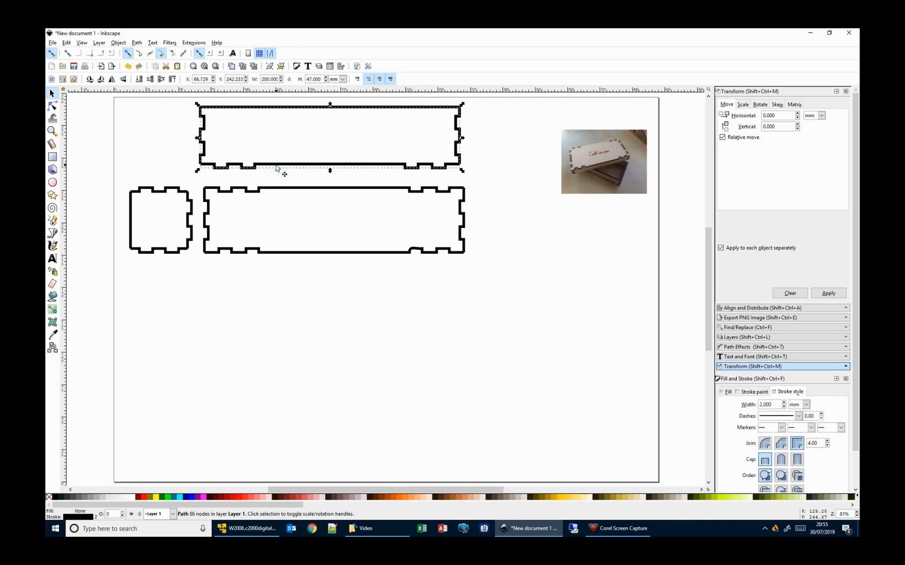
pyautogui.press('shift')
pyautogui.hotkey('shift', 'Down')
pyautogui.hotkey('shift', 'Down')
pyautogui.hotkey('shift', 'Down')
pyautogui.hotkey('shift', 'Down')
pyautogui.hotkey('shift', 'Down')
pyautogui.hotkey('shift', 'Down')
pyautogui.hotkey('shift', 'Down')
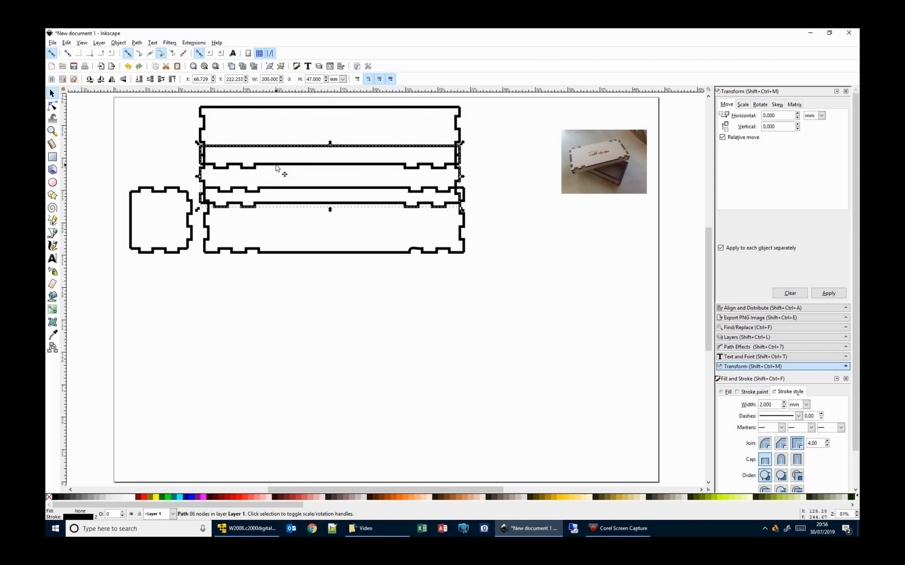
pyautogui.hotkey('shift', 'Down')
pyautogui.hotkey('shift', 'Down')
pyautogui.hotkey('shift', 'Down')
pyautogui.hotkey('shift', 'Down')
pyautogui.hotkey('shift', 'Down')
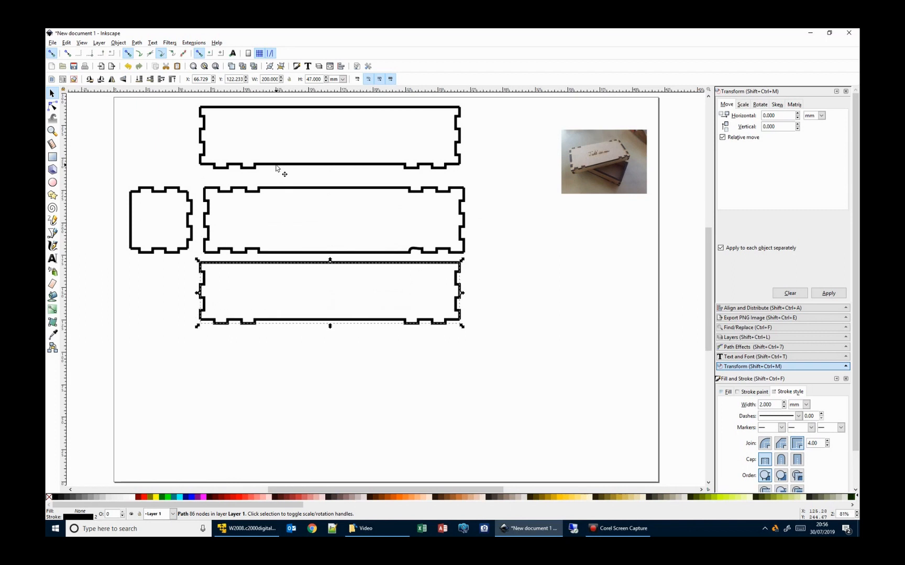
pyautogui.press('Down')
pyautogui.press('Down')
pyautogui.press('Down')
pyautogui.press('Down')
pyautogui.press('Down')
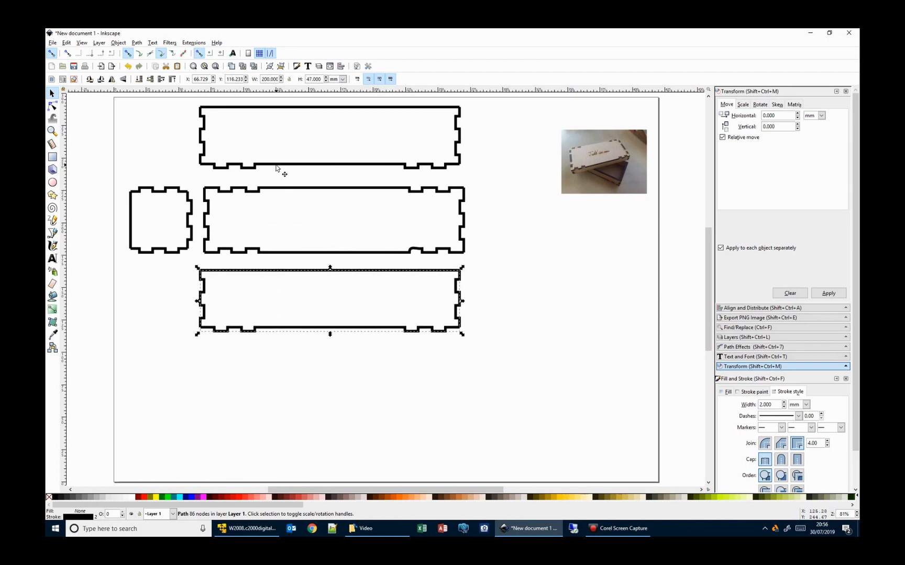
pyautogui.press('Up')
pyautogui.press('Up')
pyautogui.hotkey('shift', 'Down')
pyautogui.hotkey('shift', 'Up')
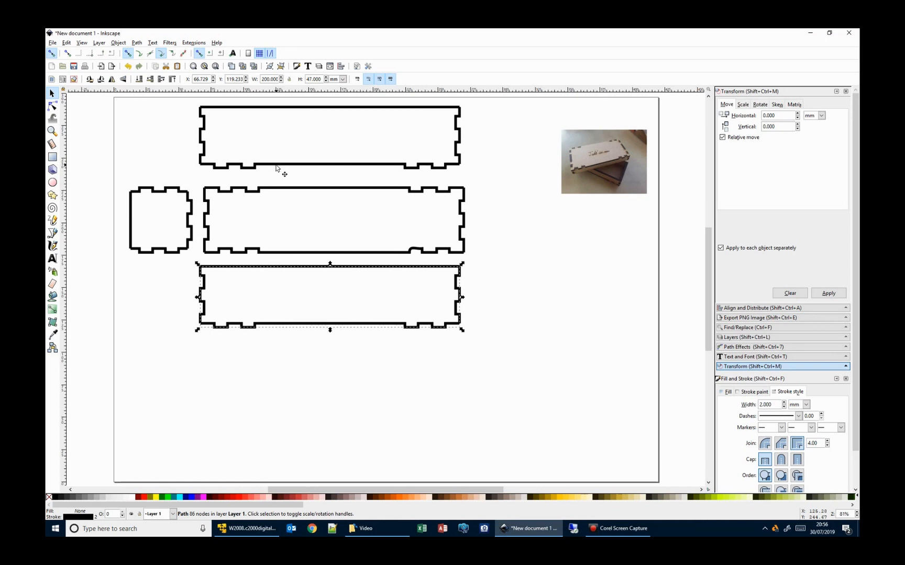
pyautogui.click(124, 79)
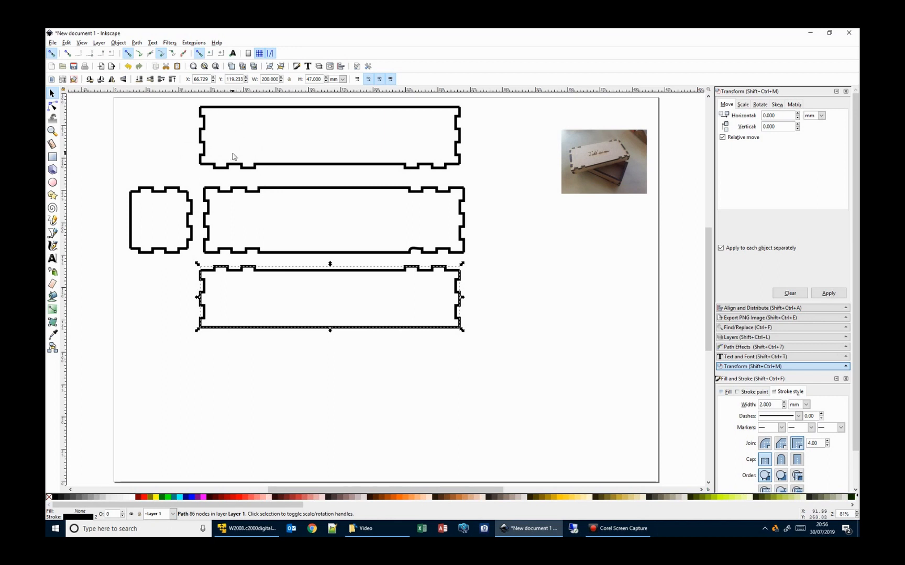
# - Duplicate the small end panel and move the copy straight down below the original
pyautogui.click(153, 192)
pyautogui.press('shift')
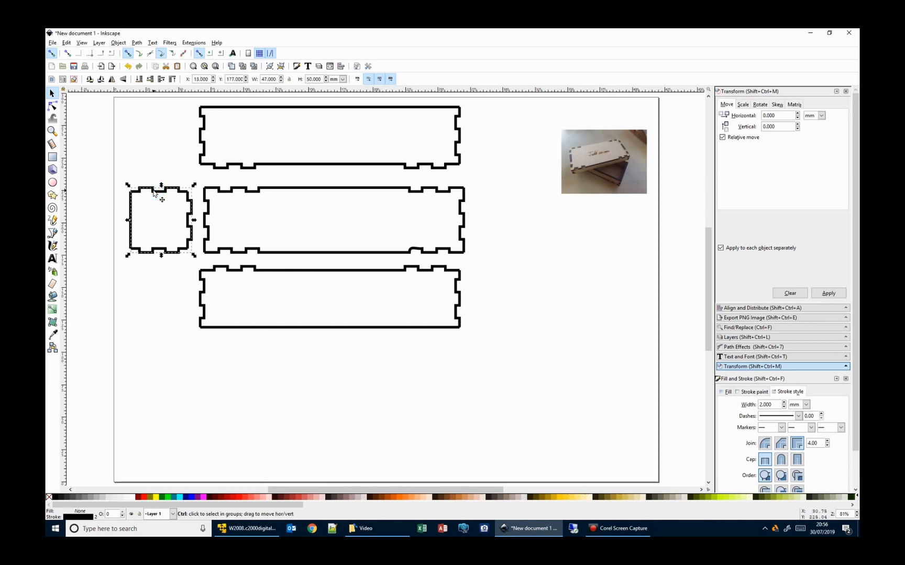
pyautogui.hotkey('ctrl', 'd')
pyautogui.hotkey('shift', 'Down')
pyautogui.hotkey('shift', 'Down')
pyautogui.hotkey('shift', 'Down')
pyautogui.hotkey('shift', 'Down')
pyautogui.hotkey('shift', 'Down')
pyautogui.hotkey('shift', 'Down')
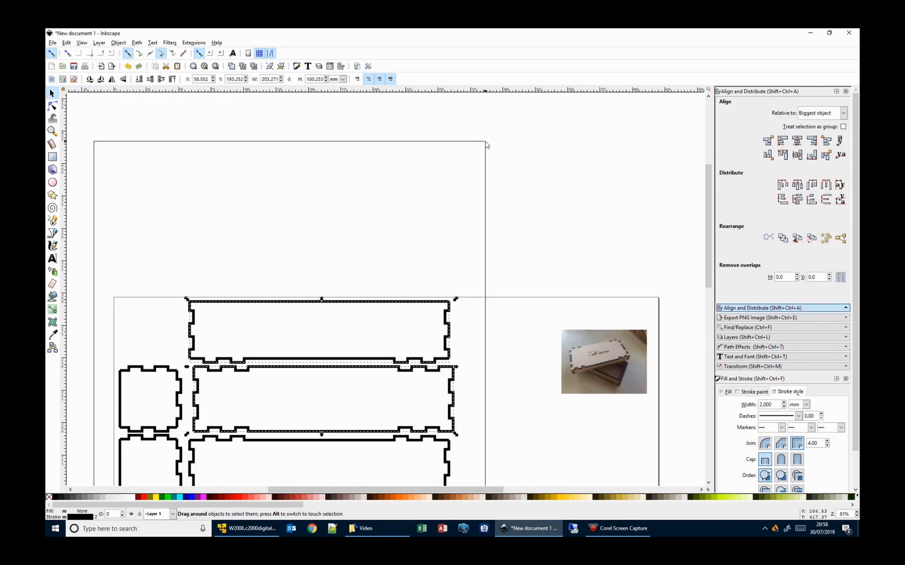
# - Clear the page by moving the five finished box panels together far off its right side, to about X 1317 mm
pyautogui.moveTo(484, 142); pyautogui.dragTo(478, 222)
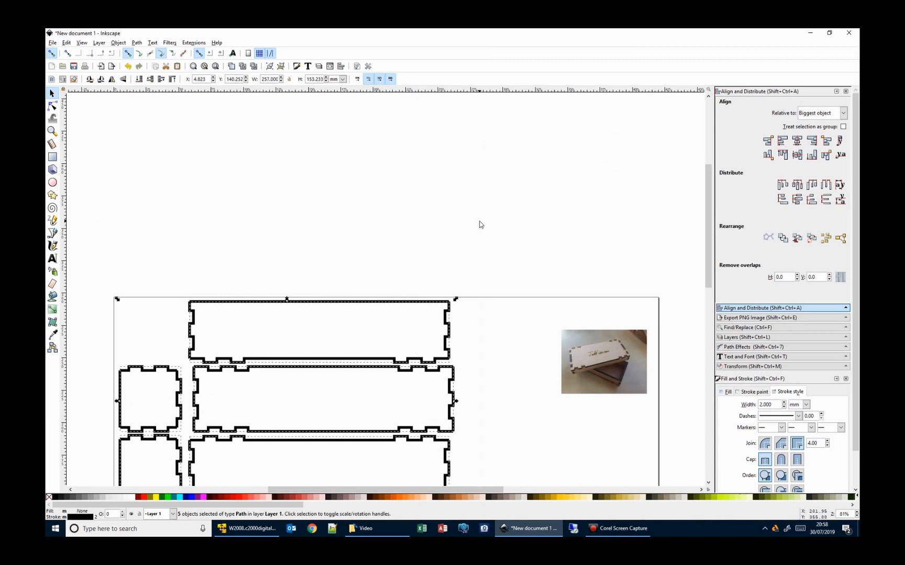
pyautogui.scroll(-4, 478, 222)
pyautogui.moveTo(296, 220); pyautogui.dragTo(701, 348)
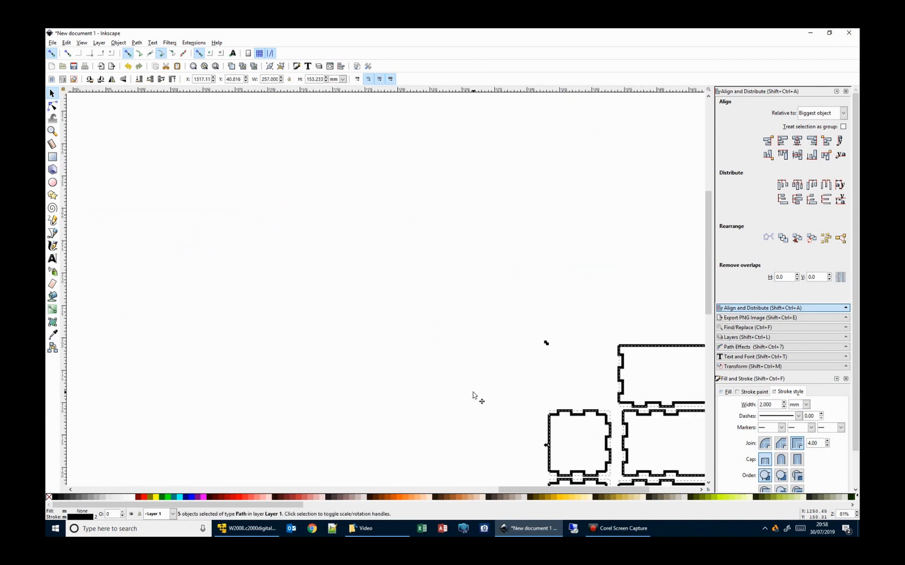
pyautogui.press('5')
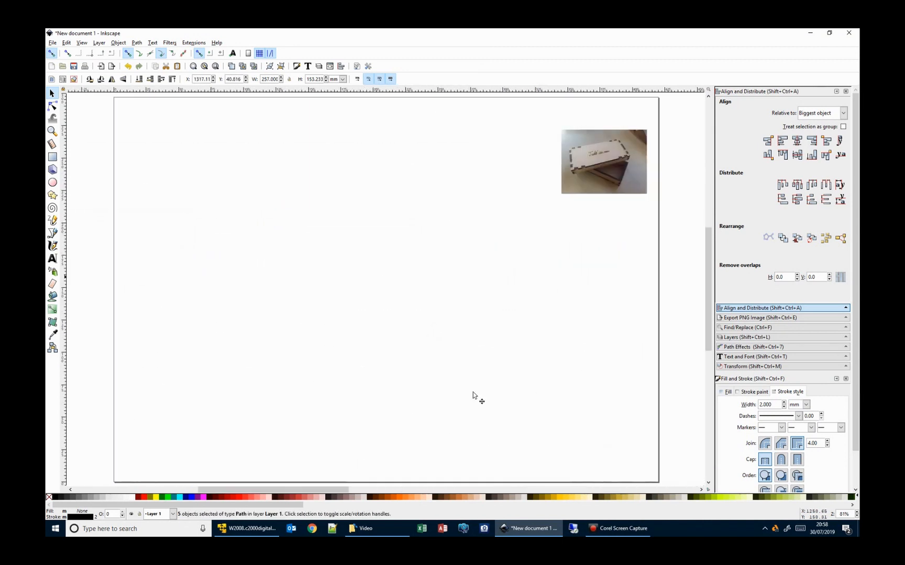
# - Generate a second one-side-open box with Tabbed Box Maker, using inside dimensions of 201 mm length, 51 mm width and 50 mm height
pyautogui.click(191, 45)
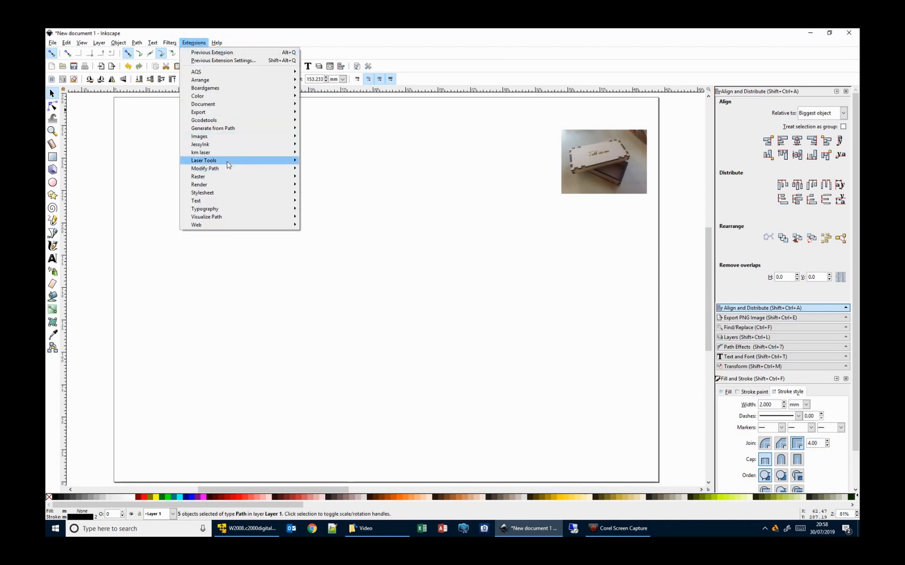
pyautogui.moveTo(229, 163)
pyautogui.click(325, 176)
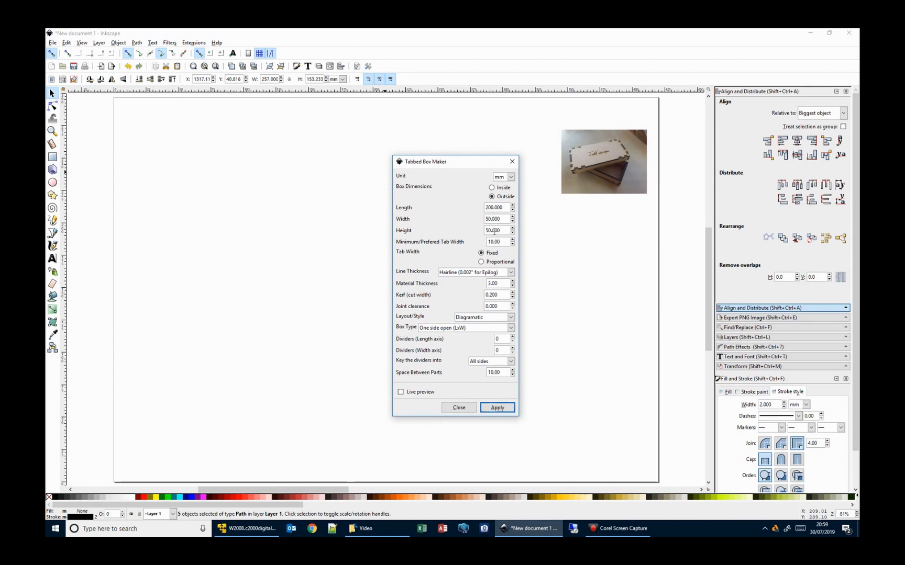
pyautogui.click(492, 190)
pyautogui.click(493, 207)
pyautogui.click(490, 219)
pyautogui.click(497, 408)
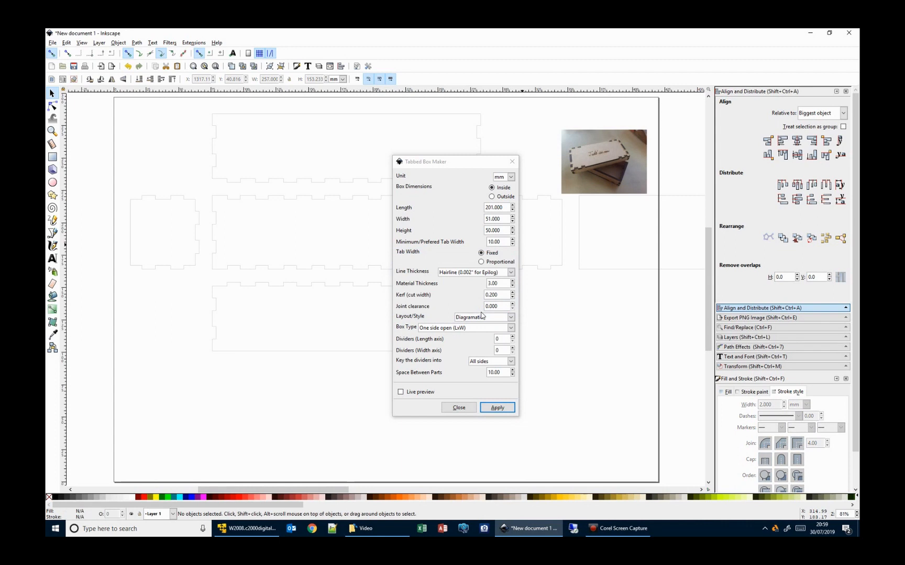
pyautogui.click(457, 412)
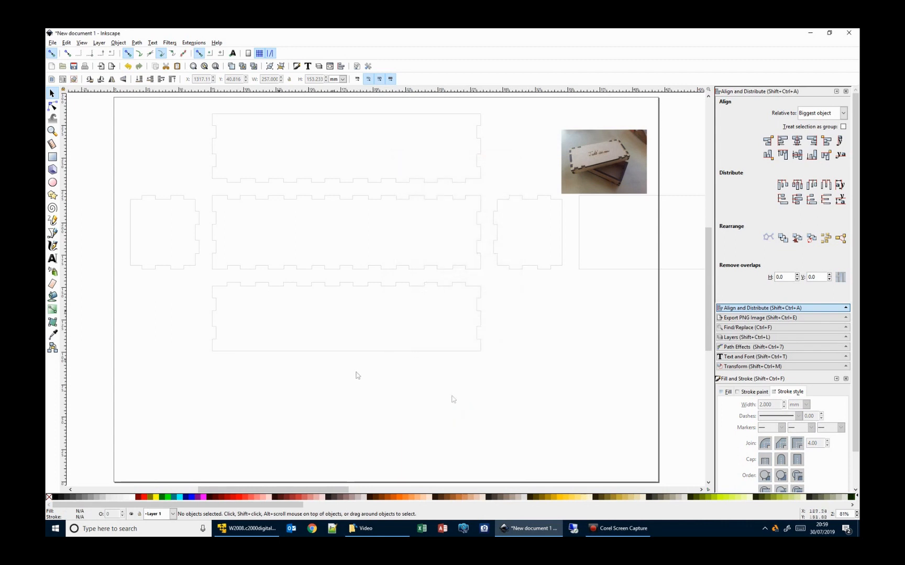
# - Set the stroke width of all objects to 2 mm
pyautogui.hotkey('ctrl', 'a')
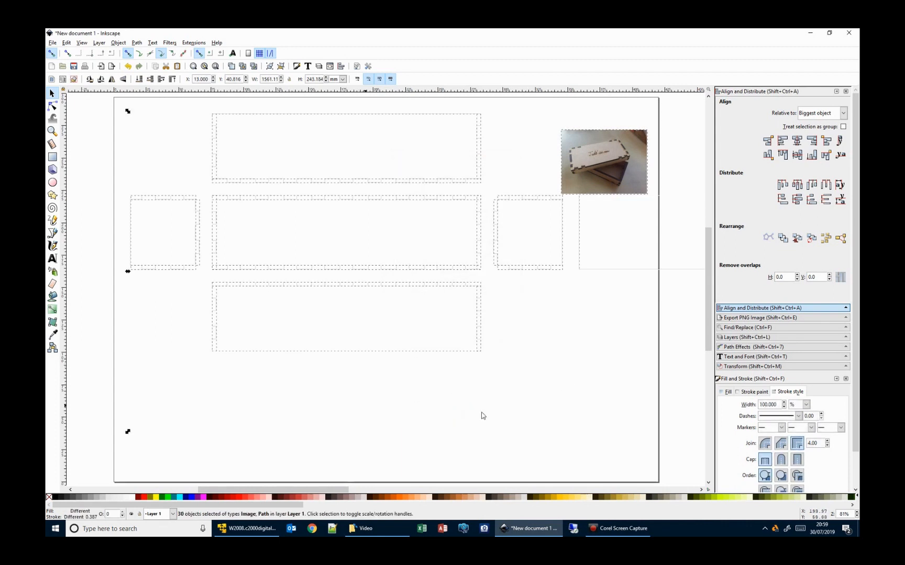
pyautogui.click(806, 405)
pyautogui.click(795, 464)
pyautogui.moveTo(773, 404); pyautogui.dragTo(712, 401)
pyautogui.write('2')
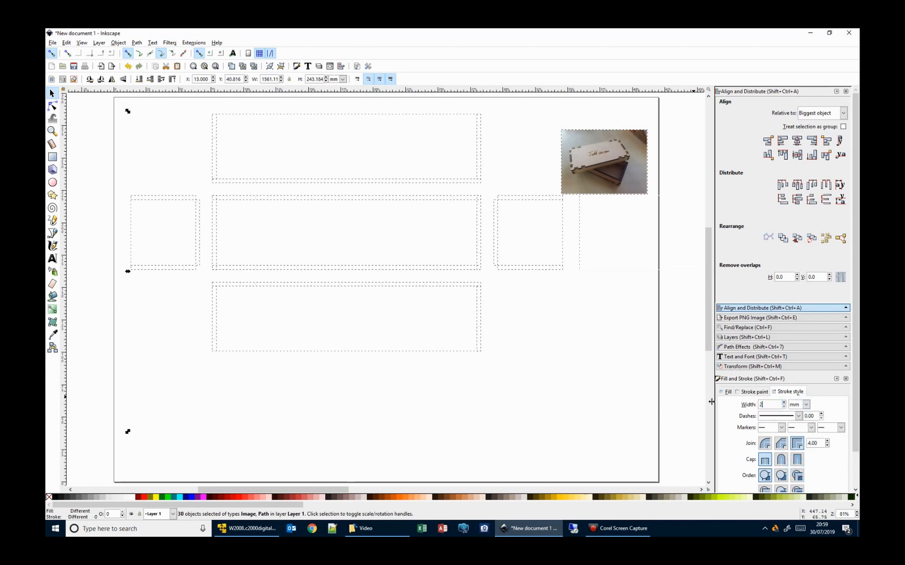
pyautogui.press('Return')
pyautogui.click(575, 336)
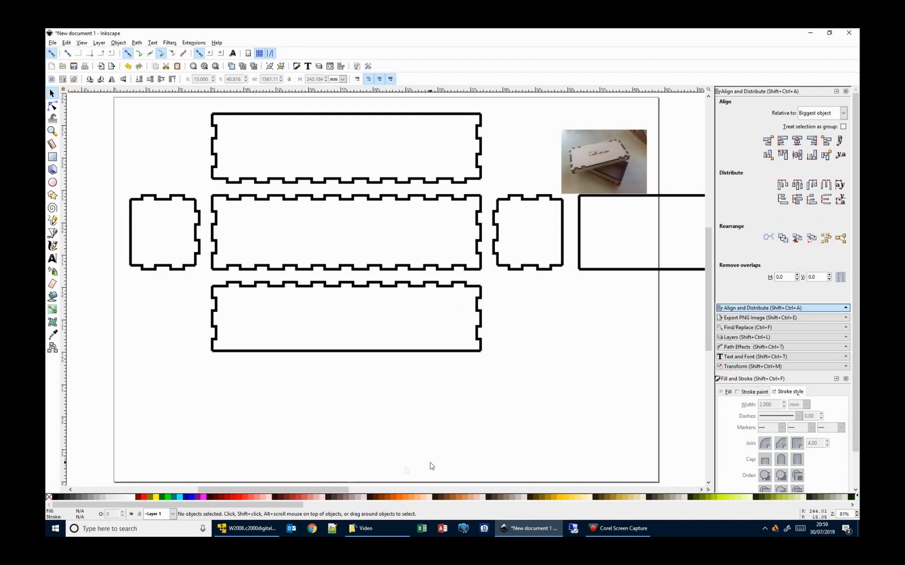
# - Delete the plain untabbed rectangular panel beside the small end panel of the second box
pyautogui.moveTo(339, 491); pyautogui.dragTo(393, 492)
pyautogui.moveTo(610, 170); pyautogui.dragTo(304, 321)
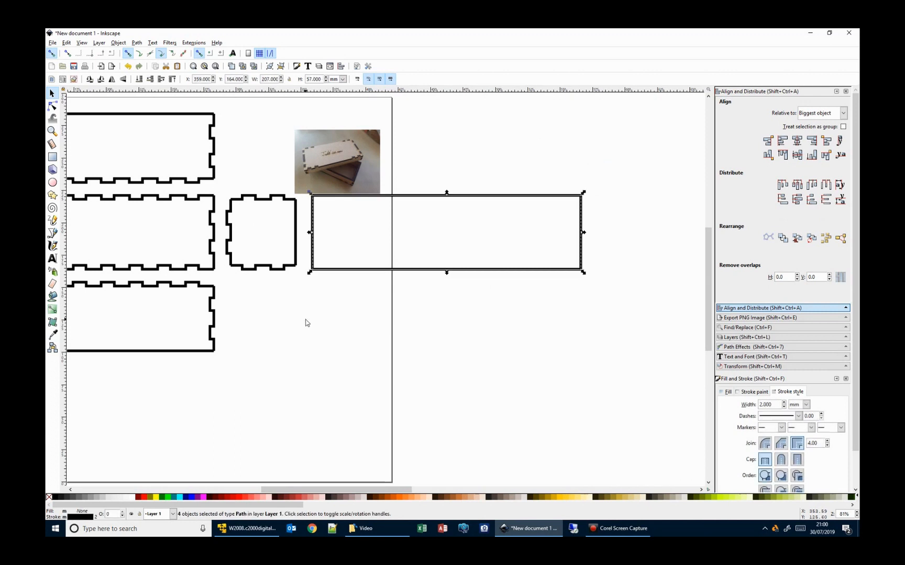
pyautogui.click(307, 323)
pyautogui.moveTo(337, 493); pyautogui.dragTo(270, 490)
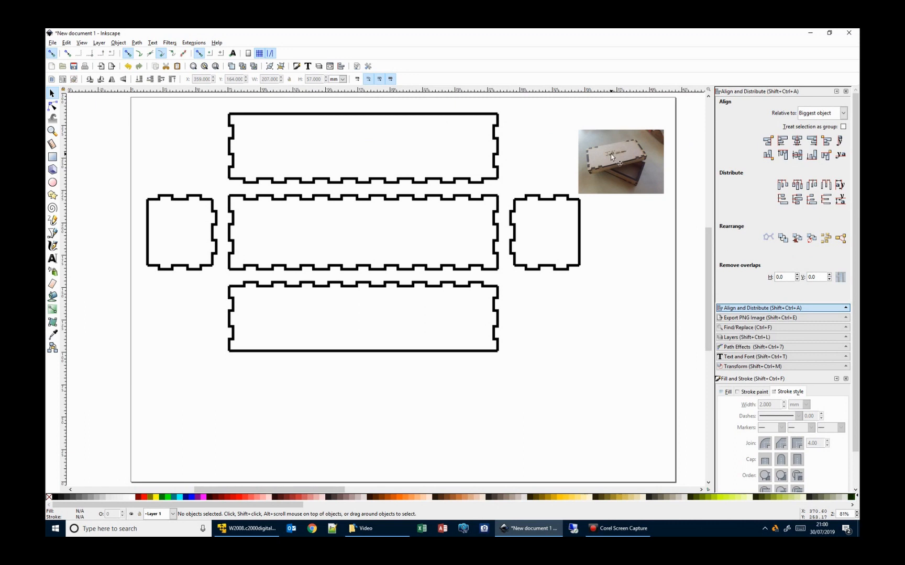
# - Add the text "Justkiss.com" over the middle long panel of the box
pyautogui.click(153, 43)
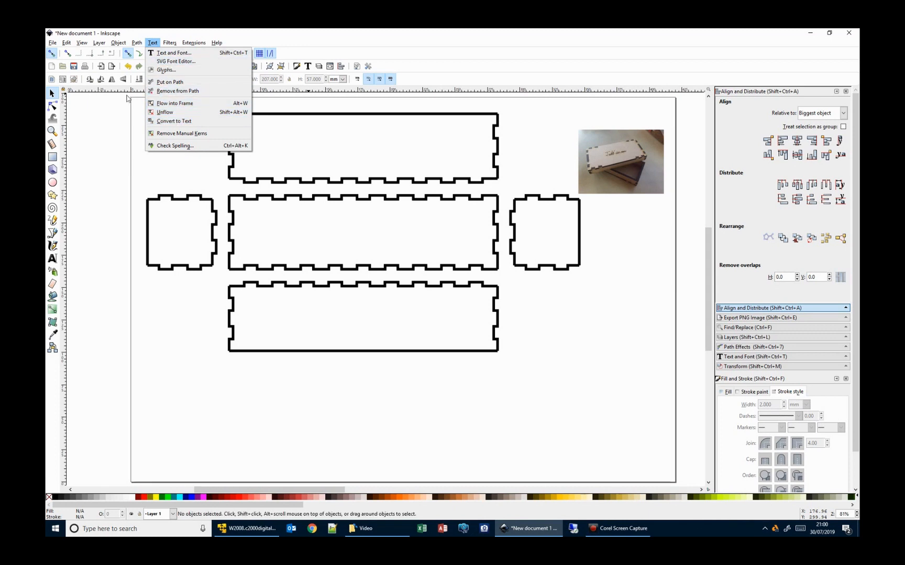
pyautogui.click(91, 149)
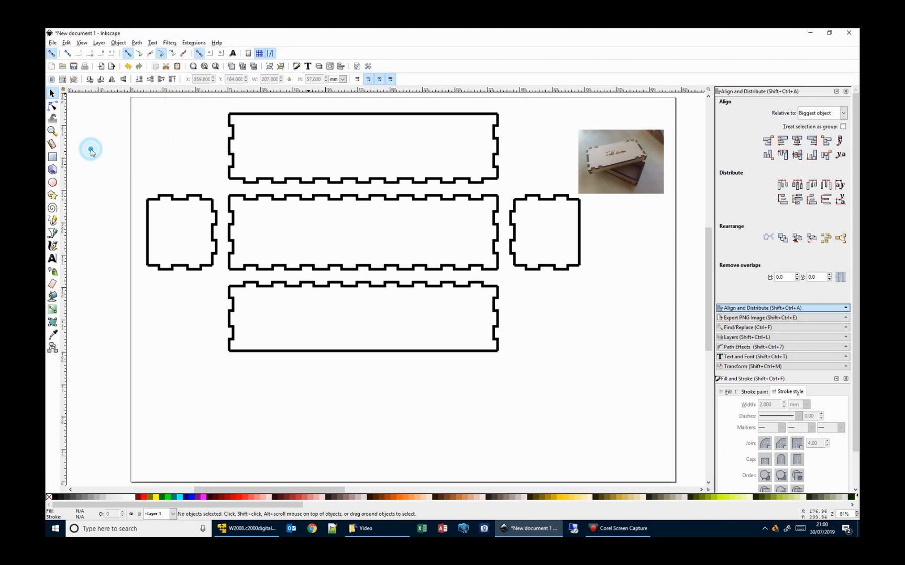
pyautogui.click(52, 258)
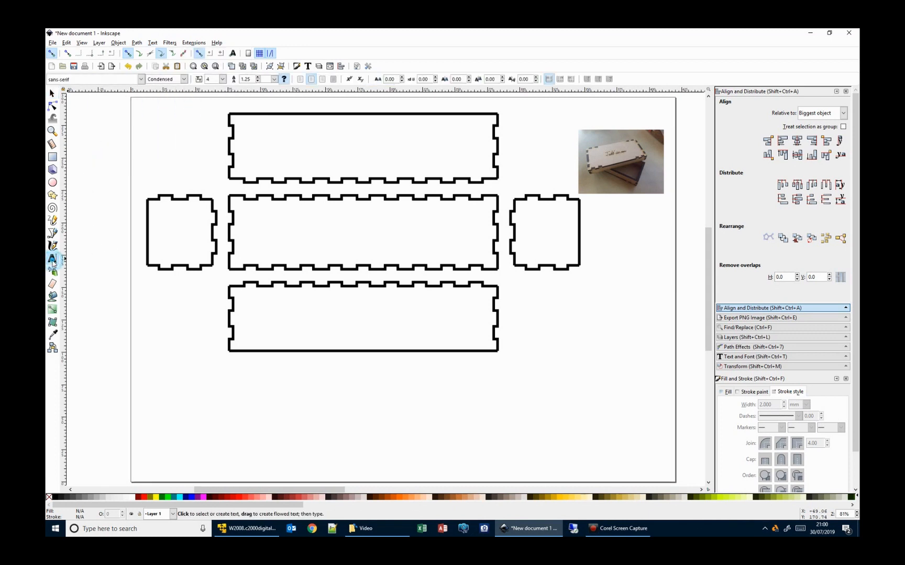
pyautogui.click(354, 237)
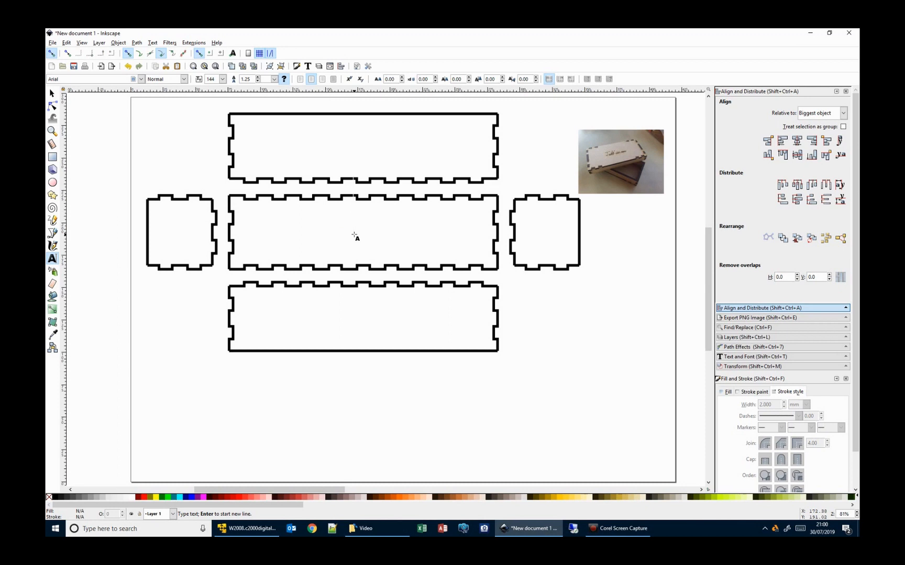
pyautogui.write('Justkiss.com')
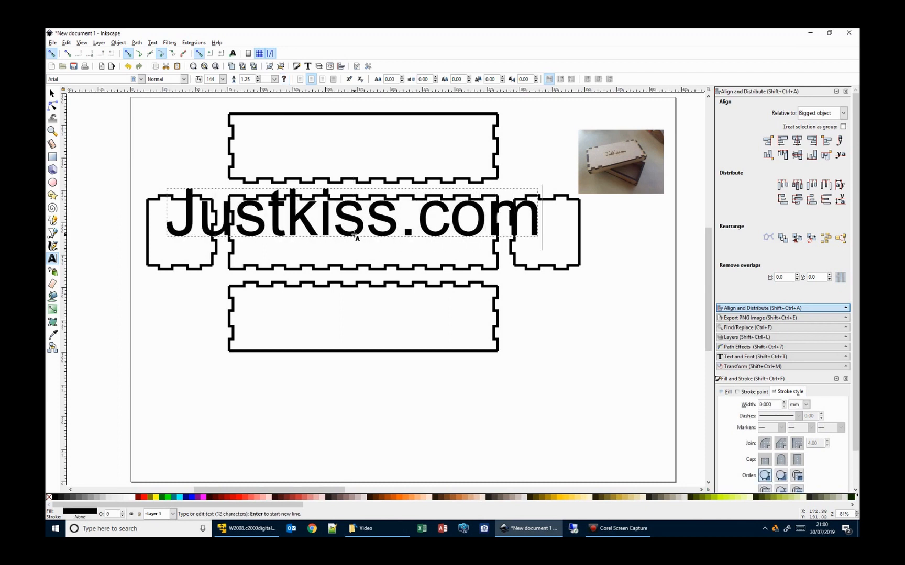
# - Try the Bahnschrift font on the whole "Justkiss.com" text and settle on Babylon5
pyautogui.hotkey('ctrl', 'a')
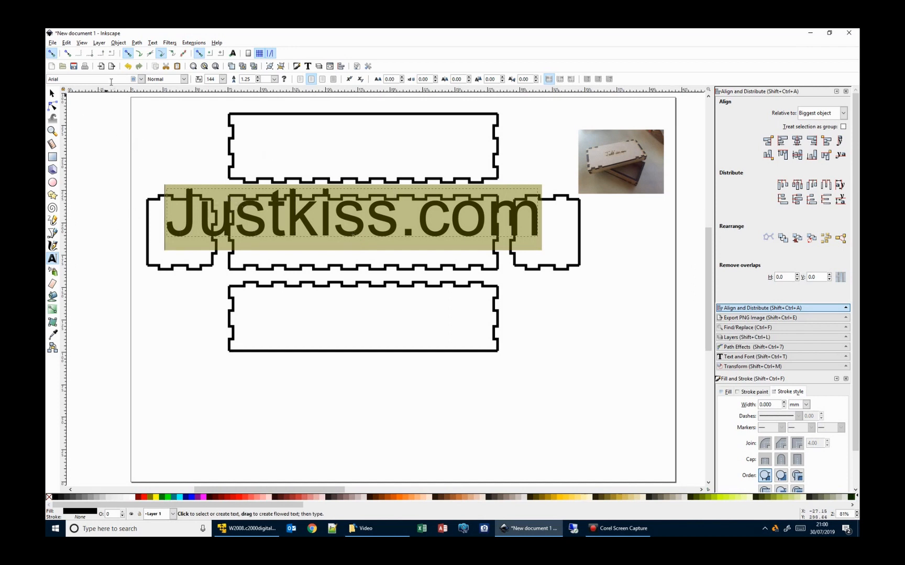
pyautogui.click(141, 79)
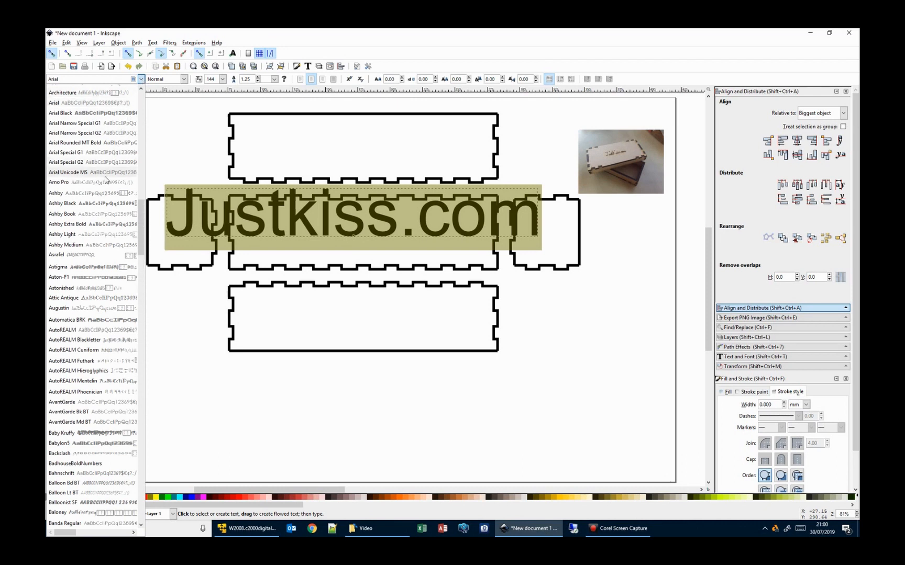
pyautogui.scroll(-3, 90, 235)
pyautogui.scroll(-4, 90, 235)
pyautogui.click(87, 256)
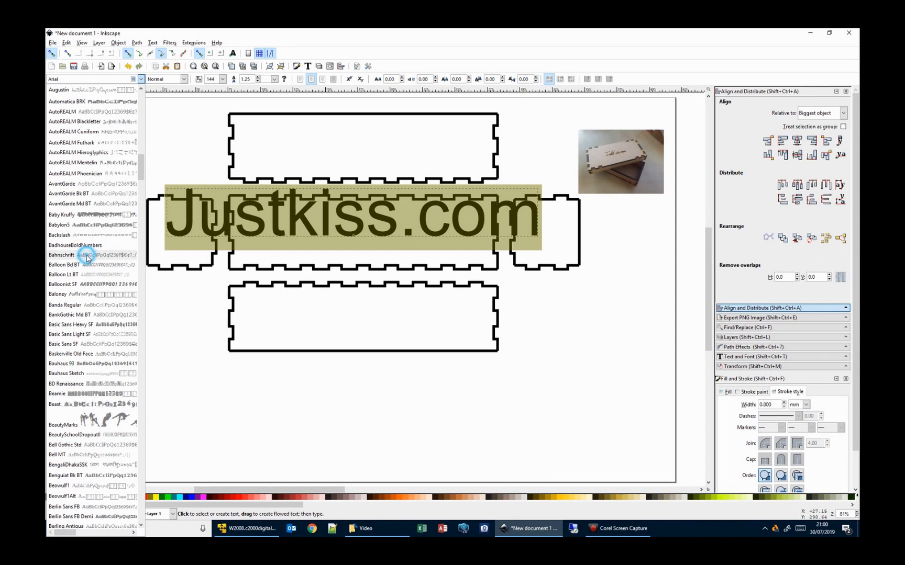
pyautogui.click(140, 80)
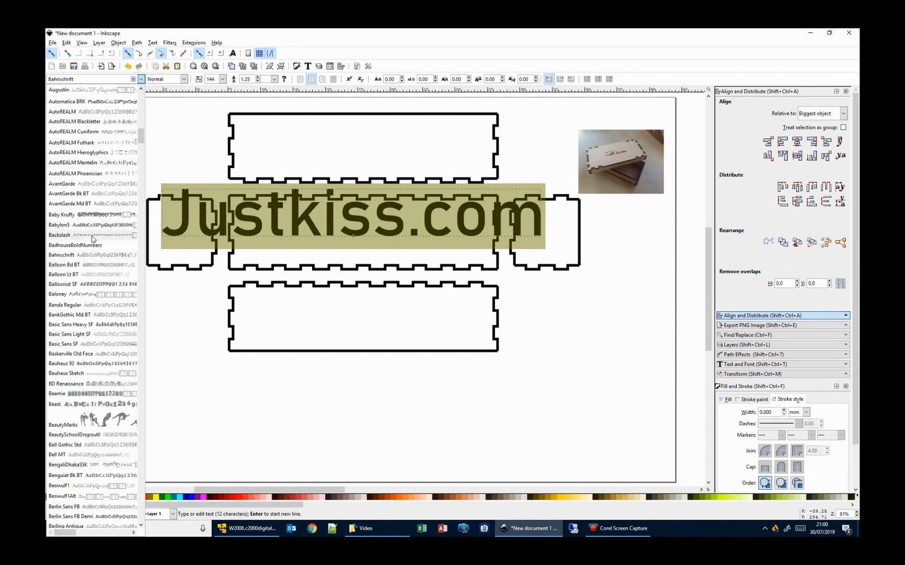
pyautogui.click(92, 226)
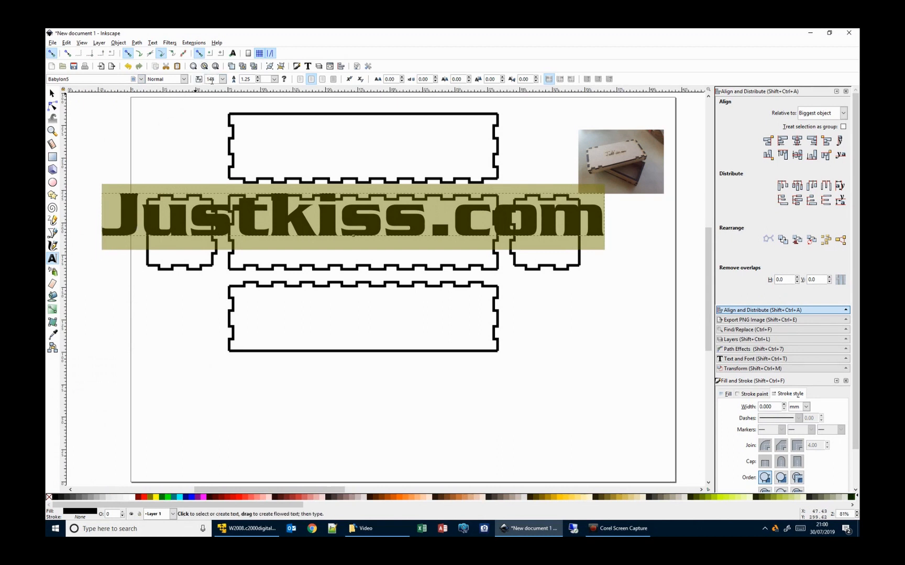
# - Scale the "Justkiss.com" text down proportionally to about 154 mm wide and 13 mm high
pyautogui.click(52, 93)
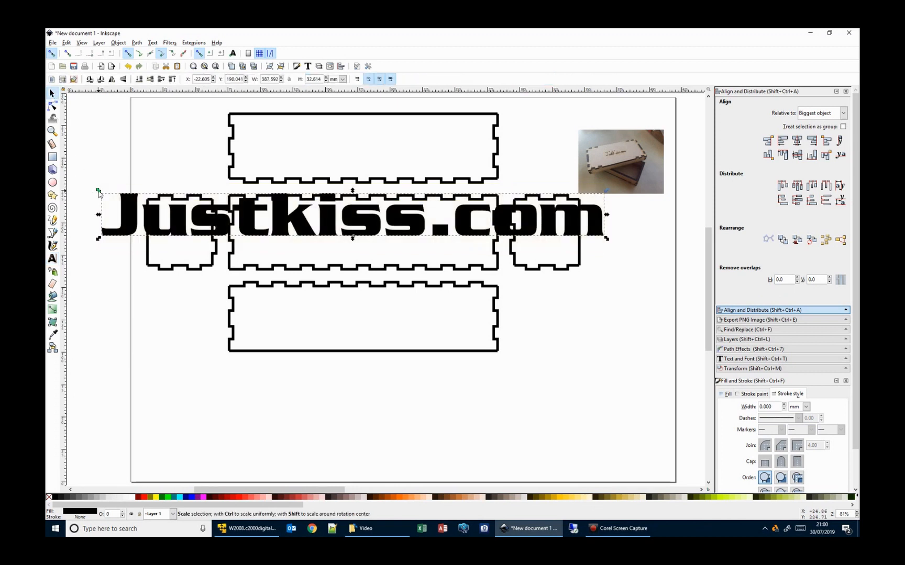
pyautogui.moveTo(98, 190); pyautogui.dragTo(279, 216)
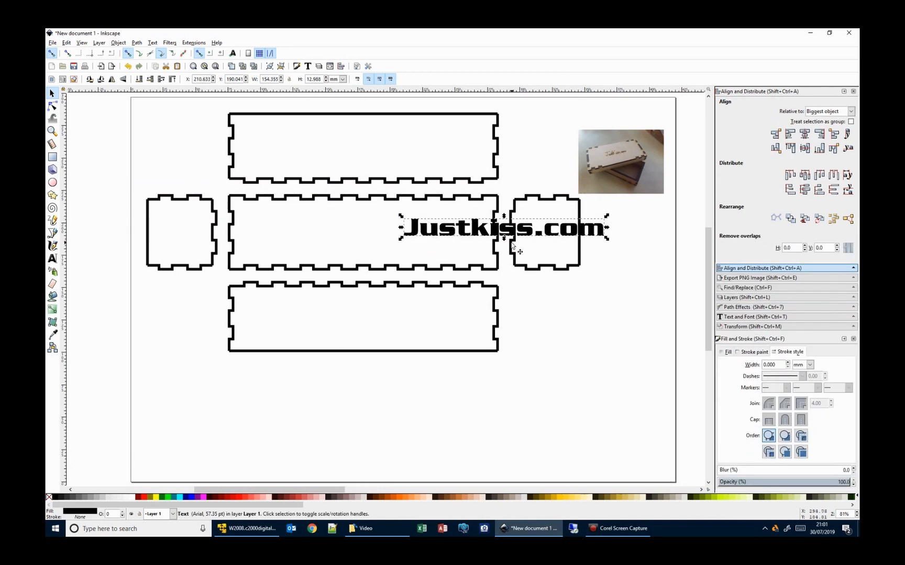
# - Combine the four separate tabbed edges of the middle long panel into one path
pyautogui.click(391, 200)
pyautogui.click(231, 236)
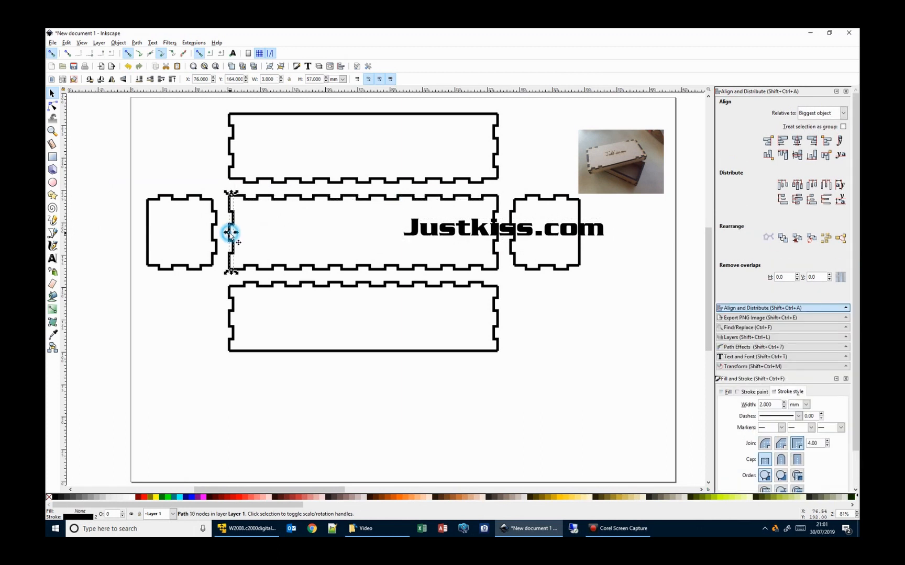
pyautogui.moveTo(296, 267); pyautogui.dragTo(495, 250)
pyautogui.moveTo(219, 185); pyautogui.dragTo(511, 285)
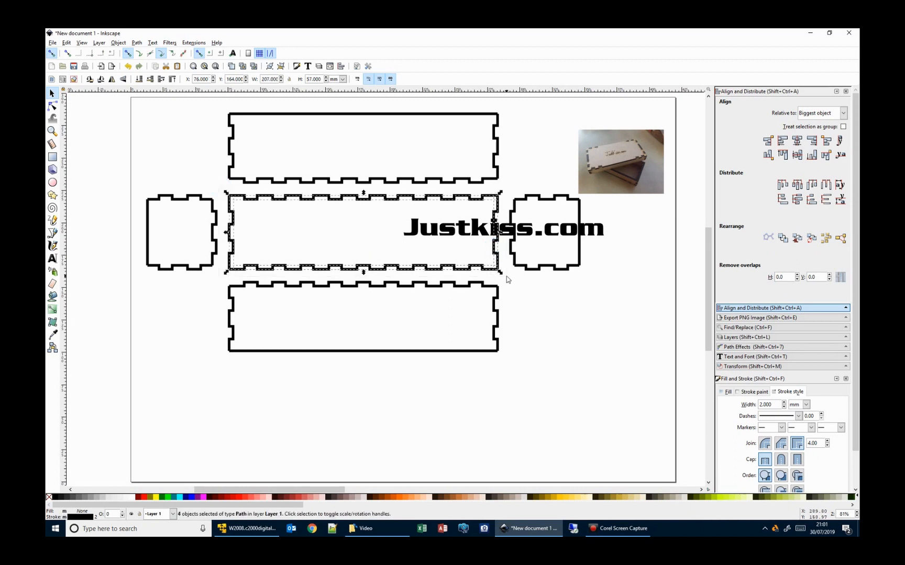
pyautogui.hotkey('ctrl', 'k')
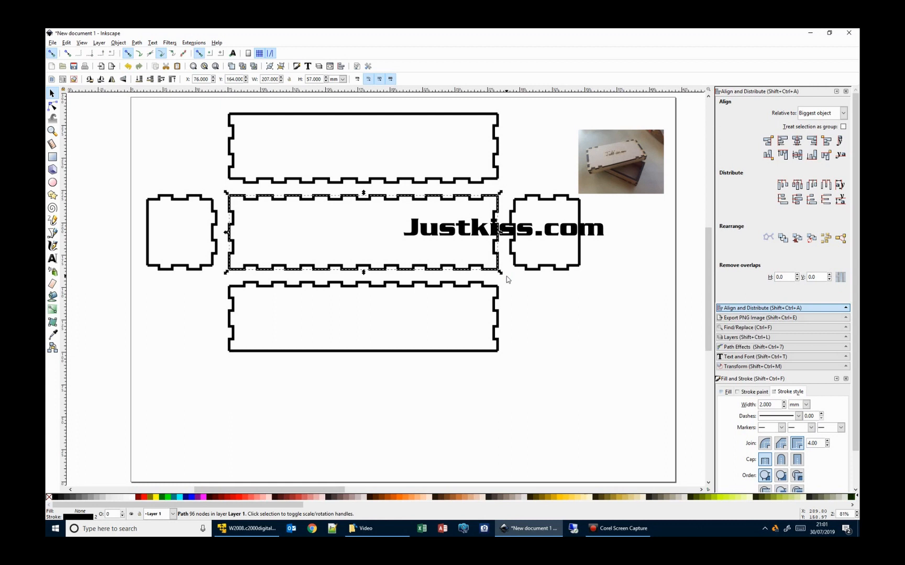
# - Centre the "Justkiss.com" text horizontally and vertically on the middle long panel
pyautogui.keyDown('shift'); pyautogui.click(482, 233); pyautogui.keyUp('shift')
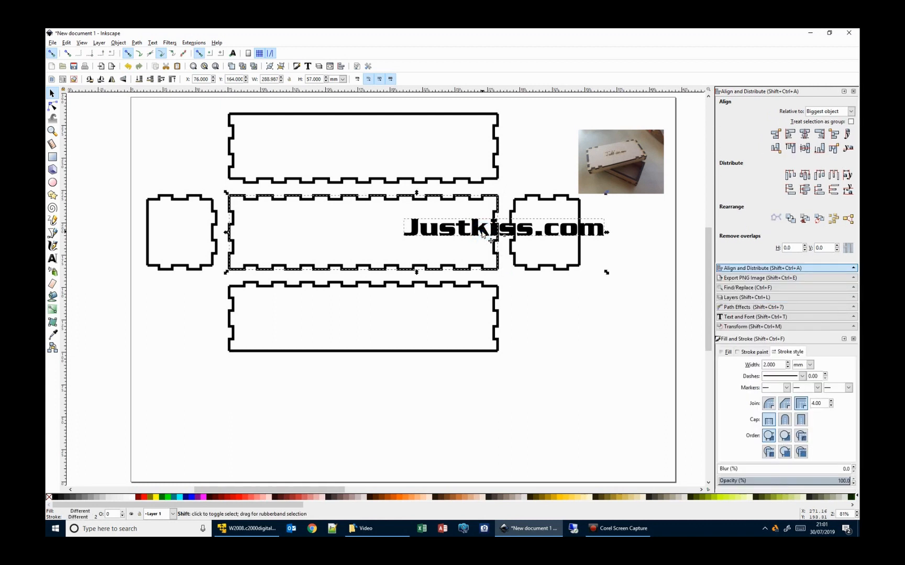
pyautogui.press('ctrl')
pyautogui.press('alt')
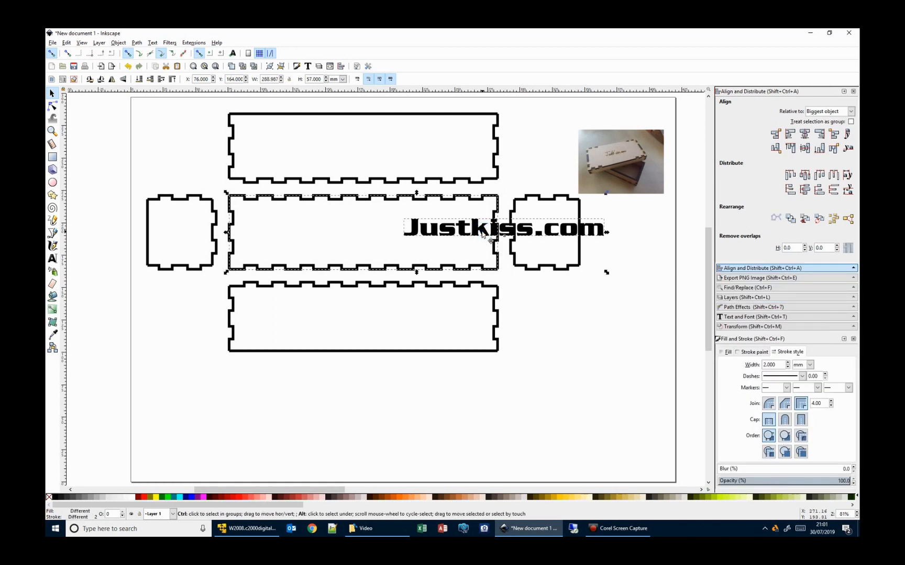
pyautogui.hotkey('ctrl', 'alt', 'h')
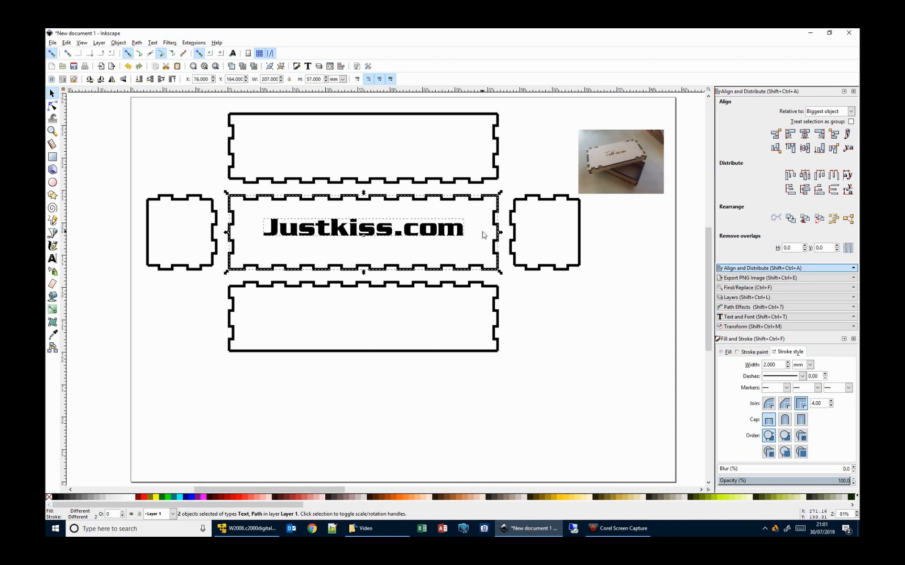
pyautogui.hotkey('ctrl', 'alt', 't')
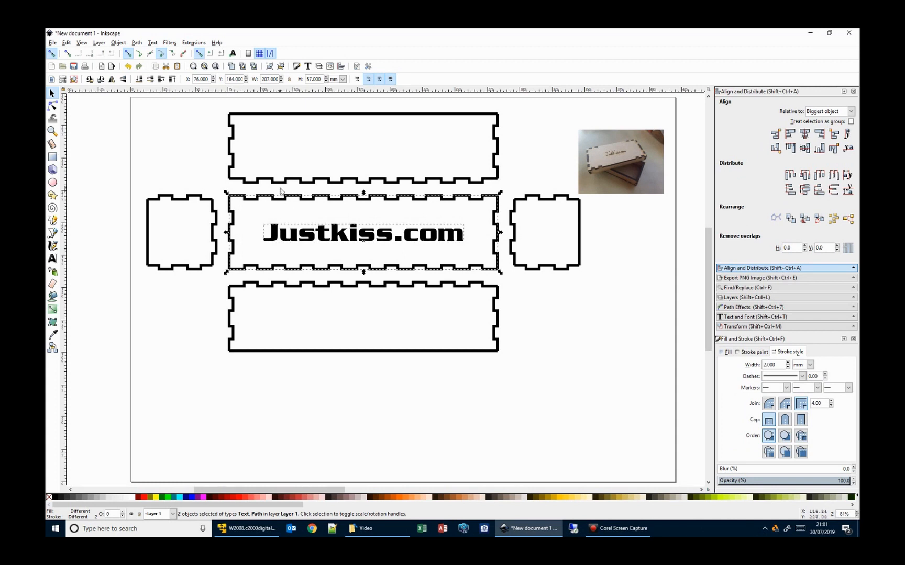
pyautogui.click(365, 403)
# - Capitalise the k in the panel's text so it reads "JustKiss.com"
pyautogui.click(338, 234)
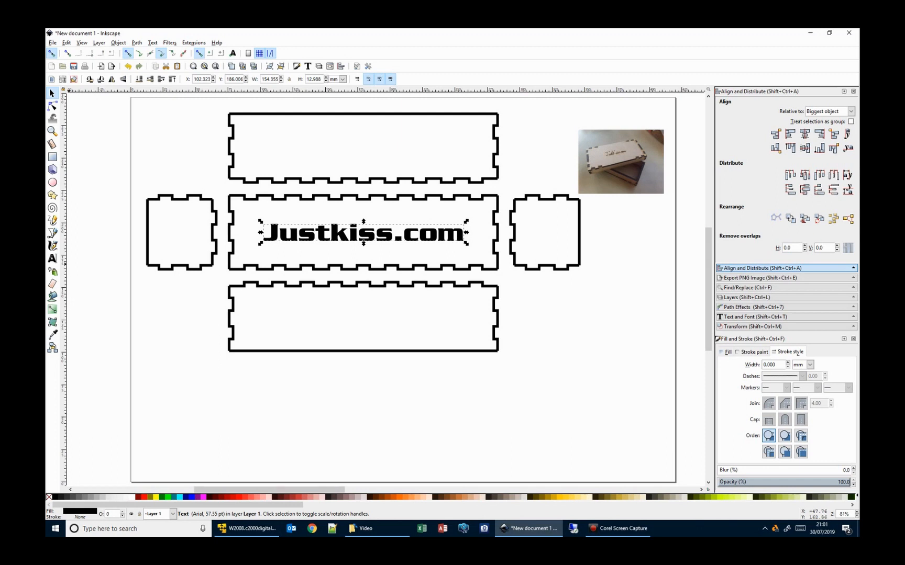
pyautogui.click(52, 258)
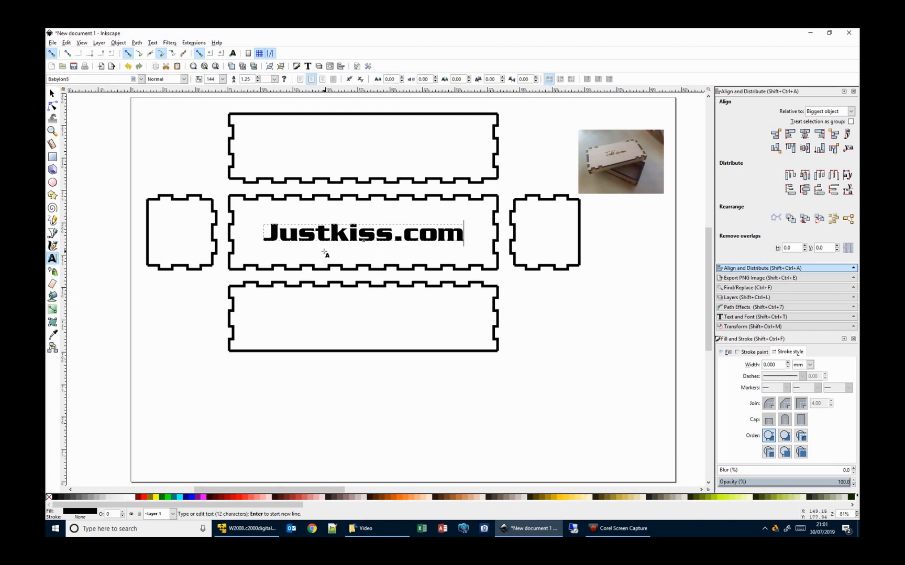
pyautogui.click(348, 236)
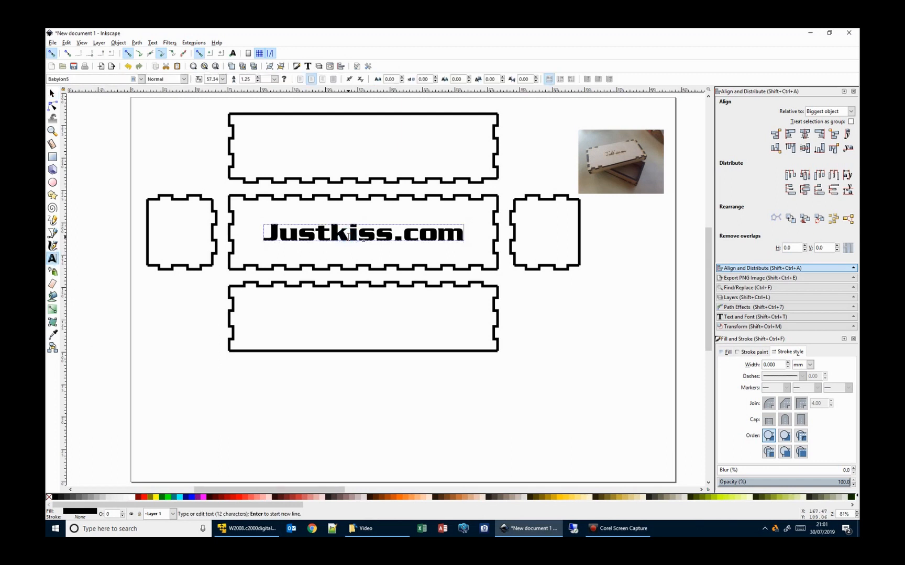
pyautogui.press('BackSpace')
pyautogui.write('K')
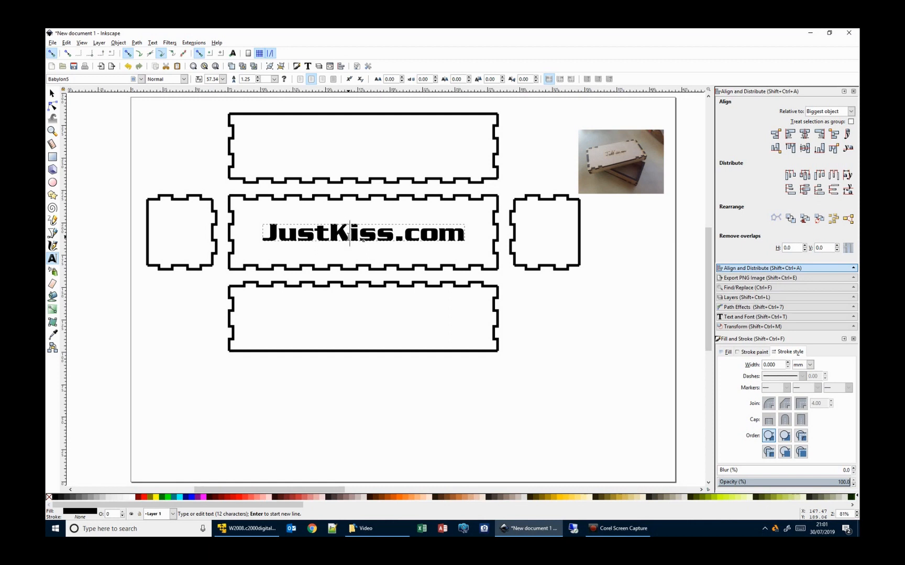
# - Convert the "JustKiss.com" text to a path and replace its fill with a blue outline
pyautogui.click(54, 94)
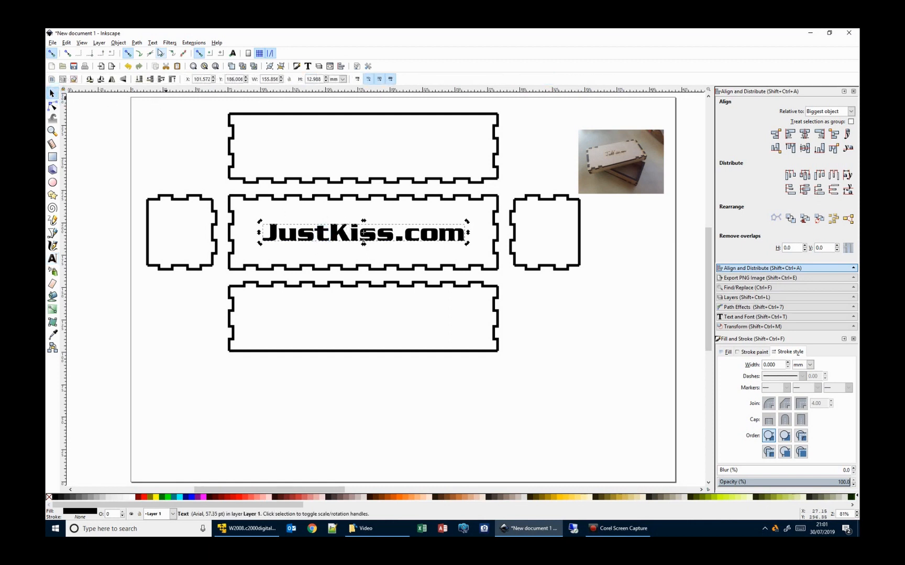
pyautogui.click(137, 43)
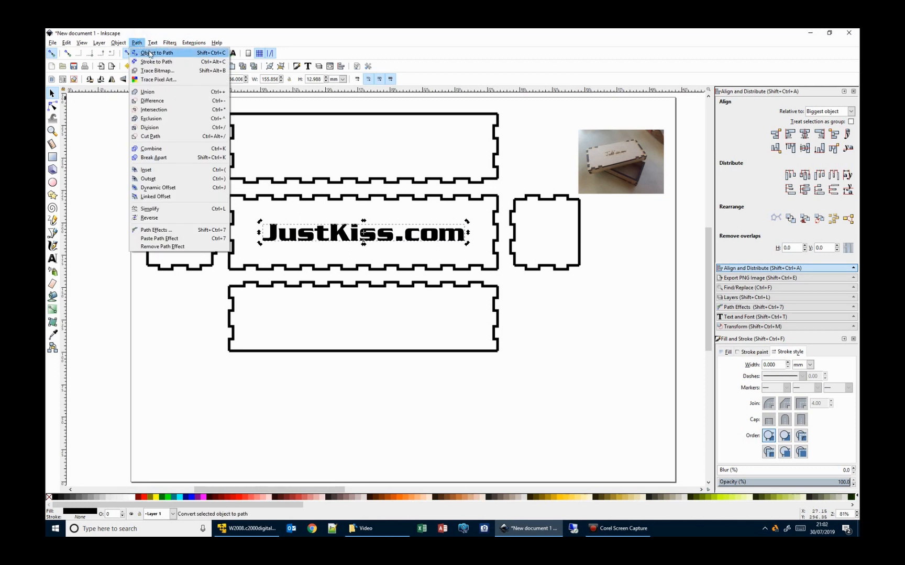
pyautogui.click(152, 53)
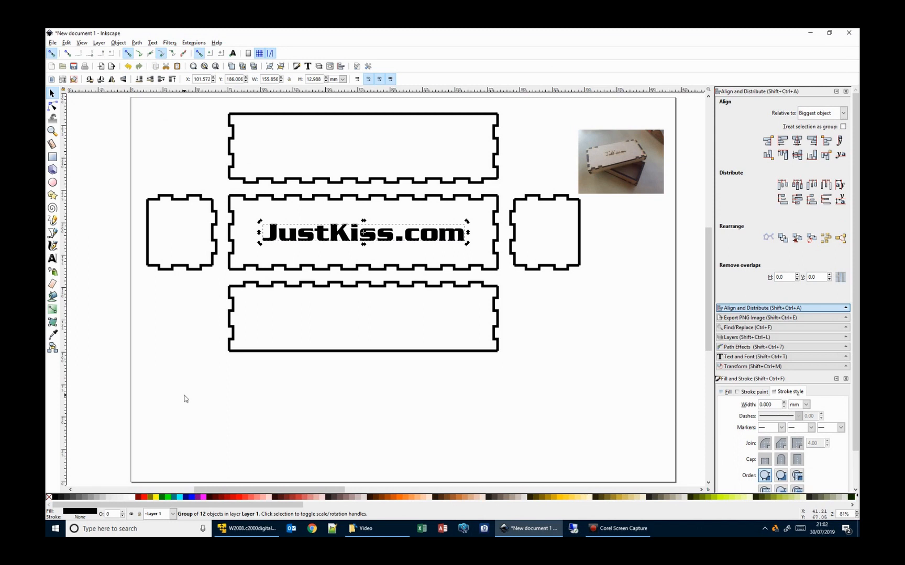
pyautogui.click(49, 498)
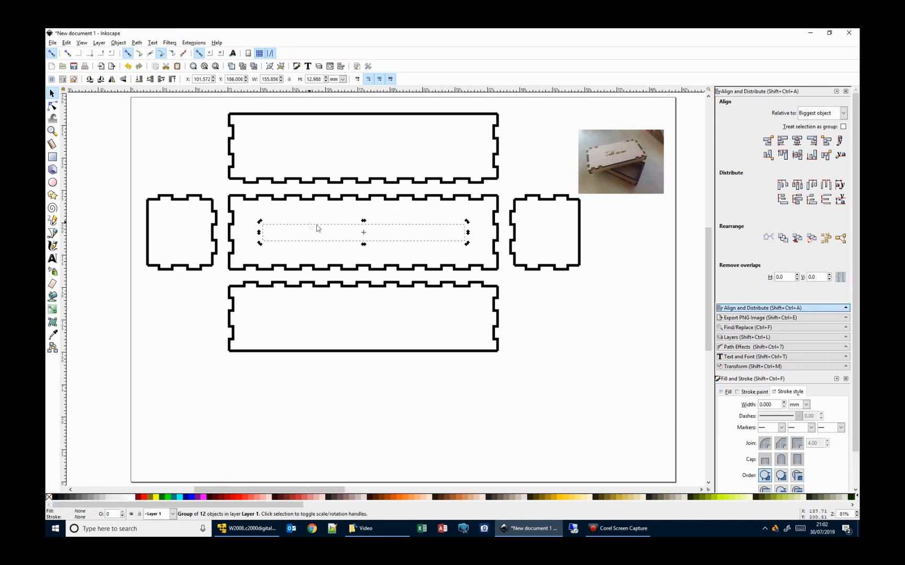
pyautogui.keyDown('shift'); pyautogui.click(192, 499); pyautogui.keyUp('shift')
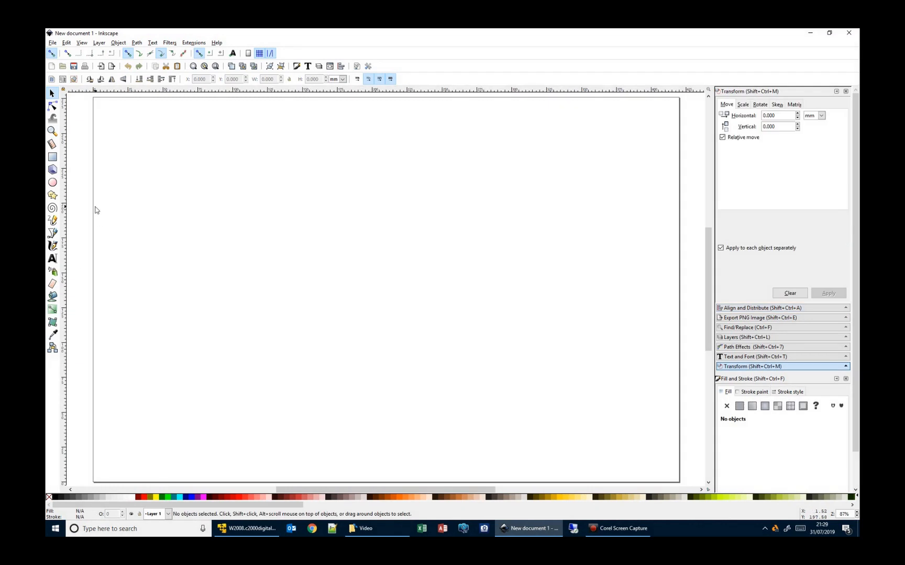
# - Draw a rectangle about 108 mm wide and 64 mm high in the upper left part of the empty page
pyautogui.click(53, 158)
pyautogui.moveTo(198, 156); pyautogui.dragTo(349, 246)
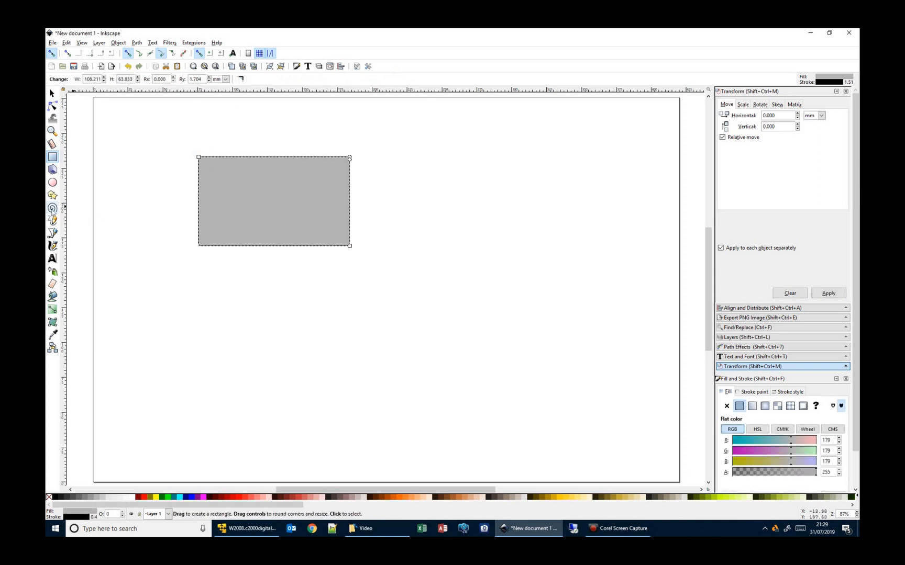
# - Draw a circle about 77 mm across to the lower right of the rectangle and fill it with dark red (128, 0, 0)
pyautogui.click(53, 183)
pyautogui.moveTo(426, 235); pyautogui.dragTo(542, 343)
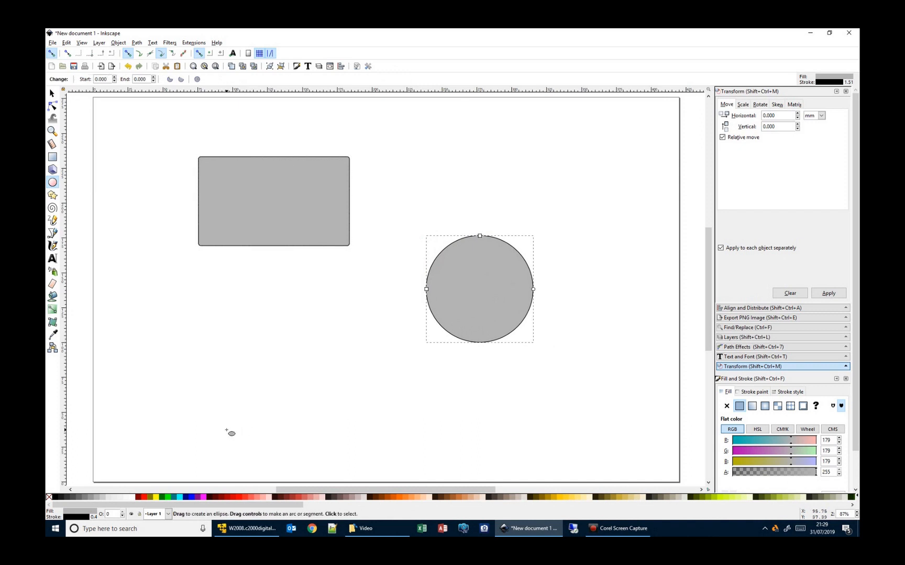
pyautogui.click(139, 498)
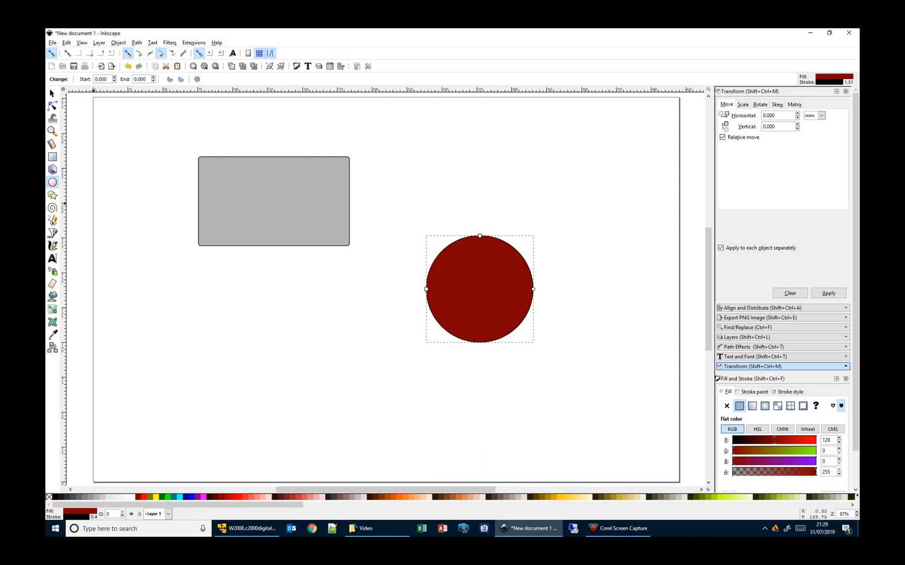
# - Try to centre the rectangle and circle on a common vertical axis, and undo the alignment
pyautogui.click(52, 93)
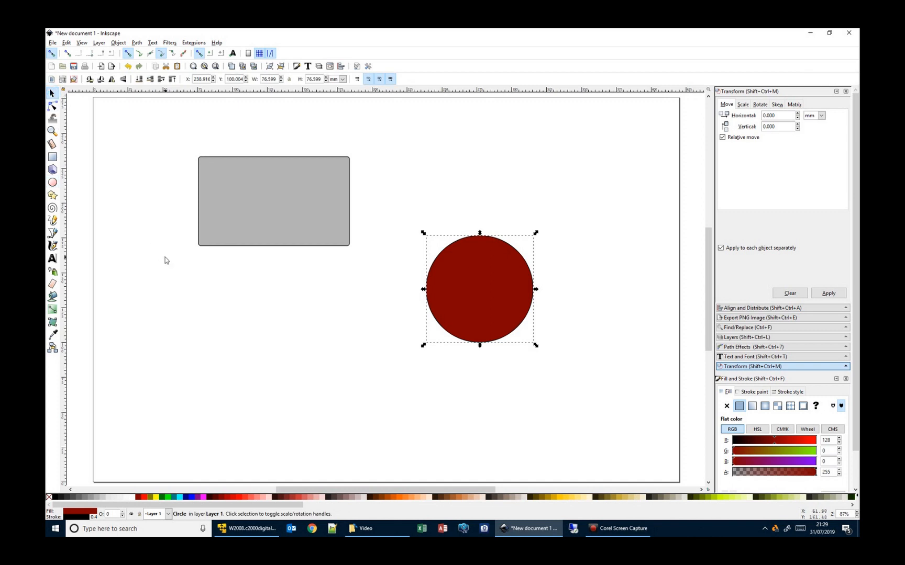
pyautogui.click(165, 260)
pyautogui.hotkey('ctrl', 'a')
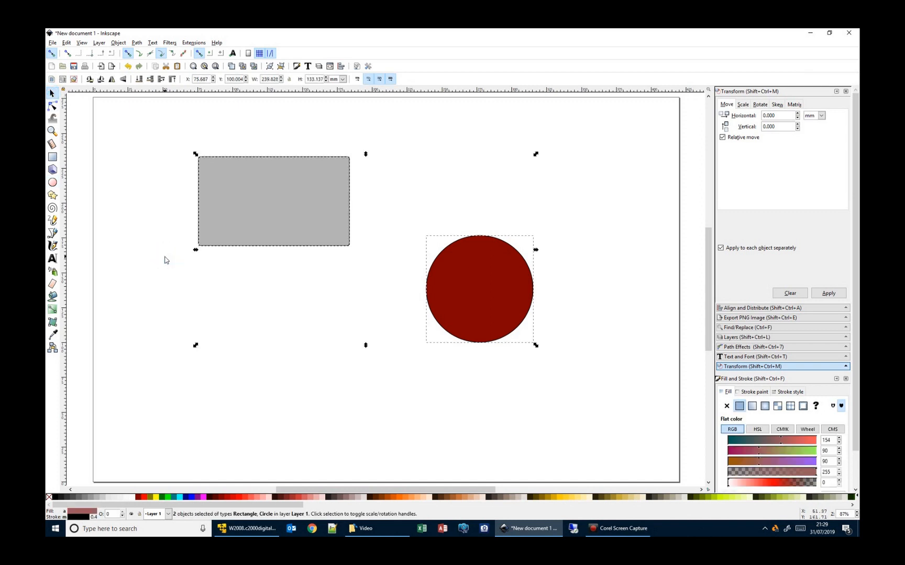
pyautogui.click(164, 260)
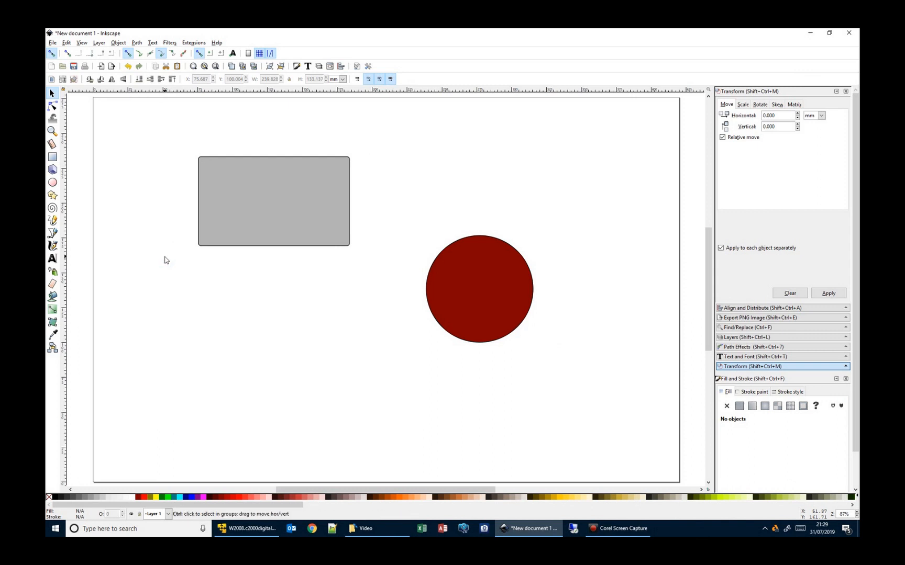
pyautogui.hotkey('ctrl', 'a')
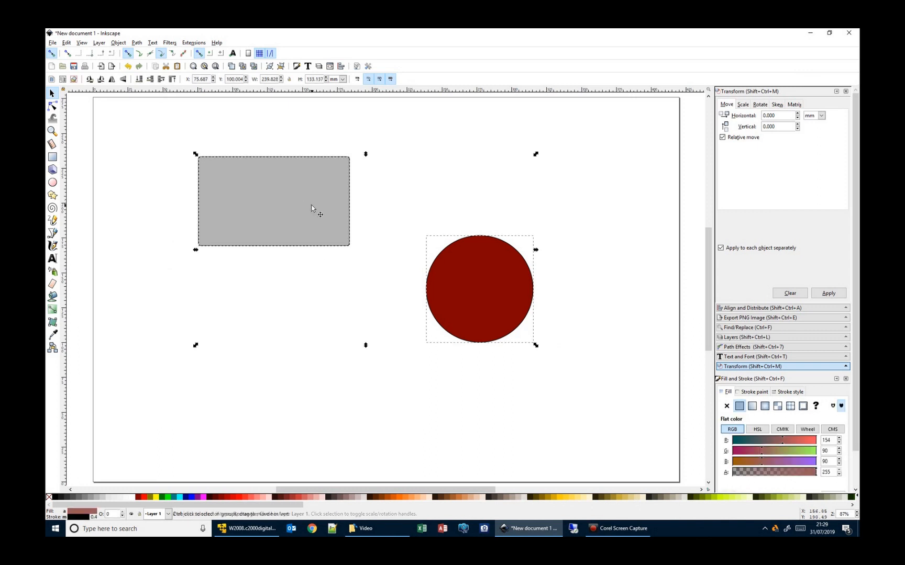
pyautogui.hotkey('ctrl', 'alt', 't')
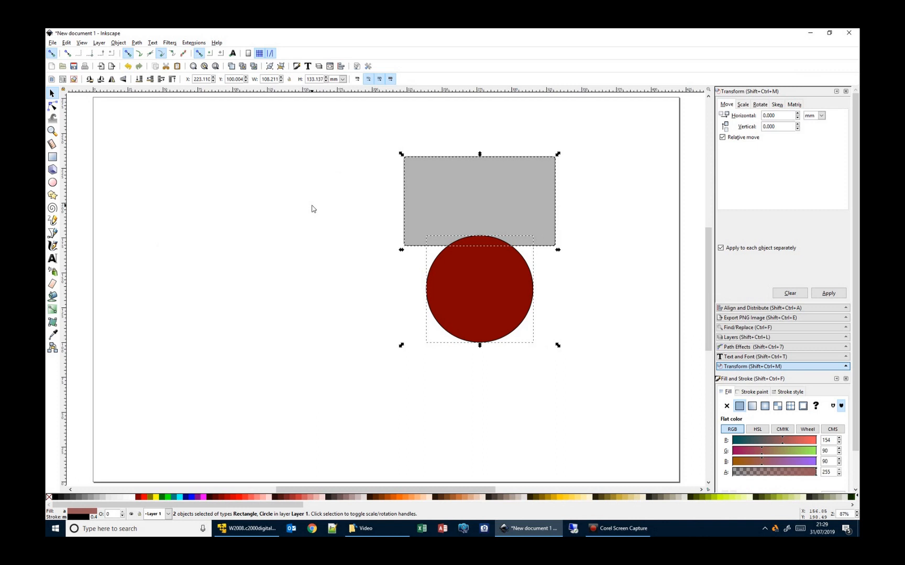
pyautogui.hotkey('ctrl', 'z')
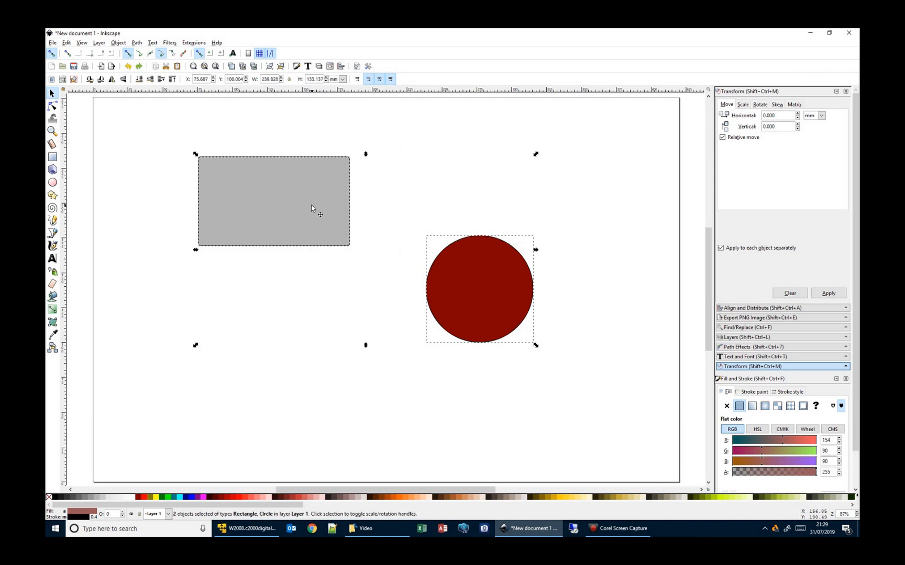
# - Try to centre the rectangle and circle on a common horizontal axis, and undo the alignment
pyautogui.press('ctrl')
pyautogui.hotkey('ctrl', 'z')
pyautogui.press('ctrl')
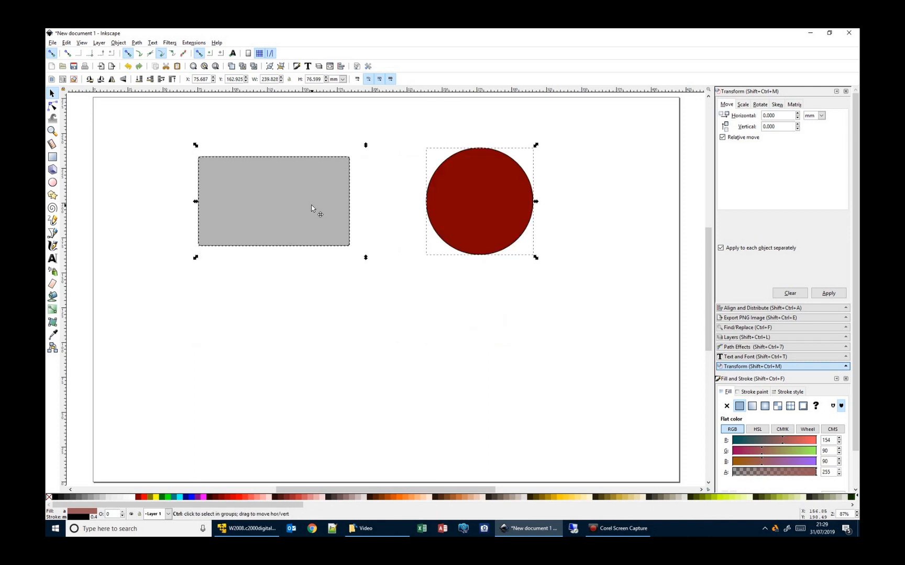
pyautogui.hotkey('ctrl', 'shift', 'z')
# - Duplicate the grey rectangle and move the copy 80 mm straight down, below the original
pyautogui.click(273, 321)
pyautogui.click(278, 206)
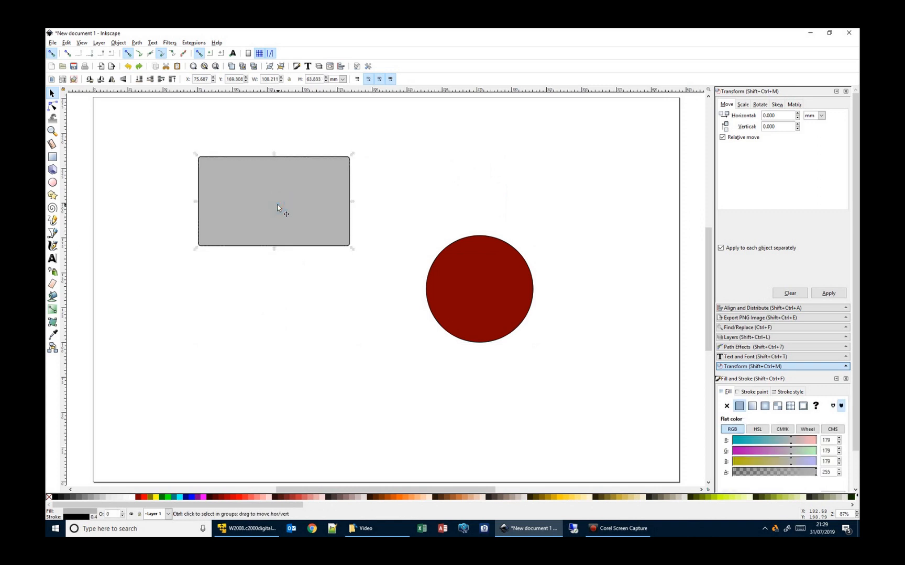
pyautogui.hotkey('shift', 'Down')
pyautogui.hotkey('shift', 'Down')
pyautogui.hotkey('shift', 'Down')
pyautogui.hotkey('shift', 'Down')
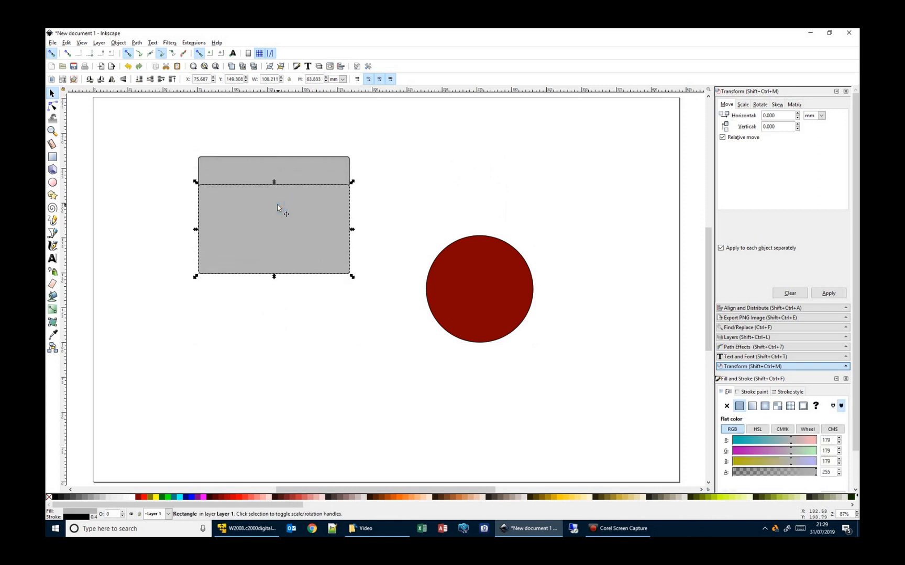
pyautogui.hotkey('shift', 'Right')
pyautogui.hotkey('shift', 'Right')
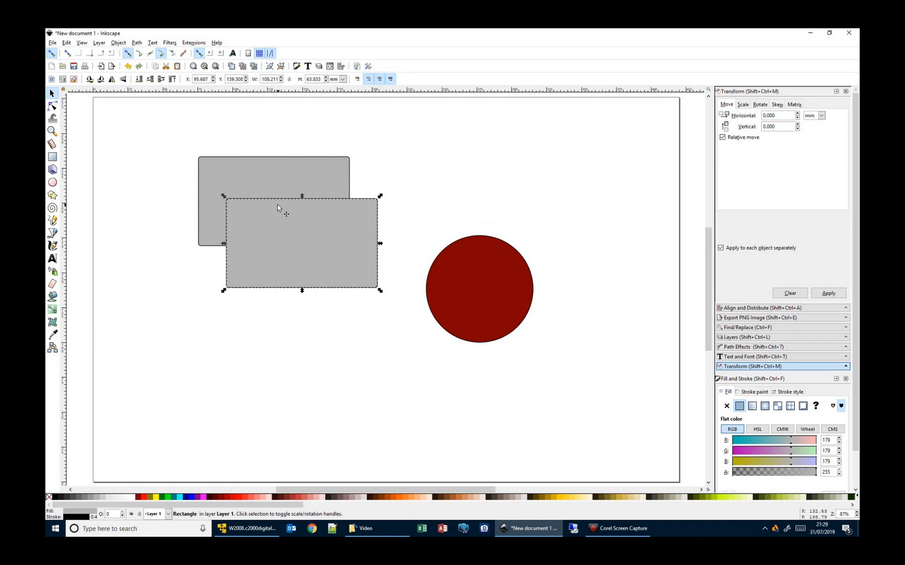
pyautogui.hotkey('shift', 'Down')
pyautogui.hotkey('shift', 'Down')
pyautogui.hotkey('shift', 'Left')
pyautogui.hotkey('shift', 'Left')
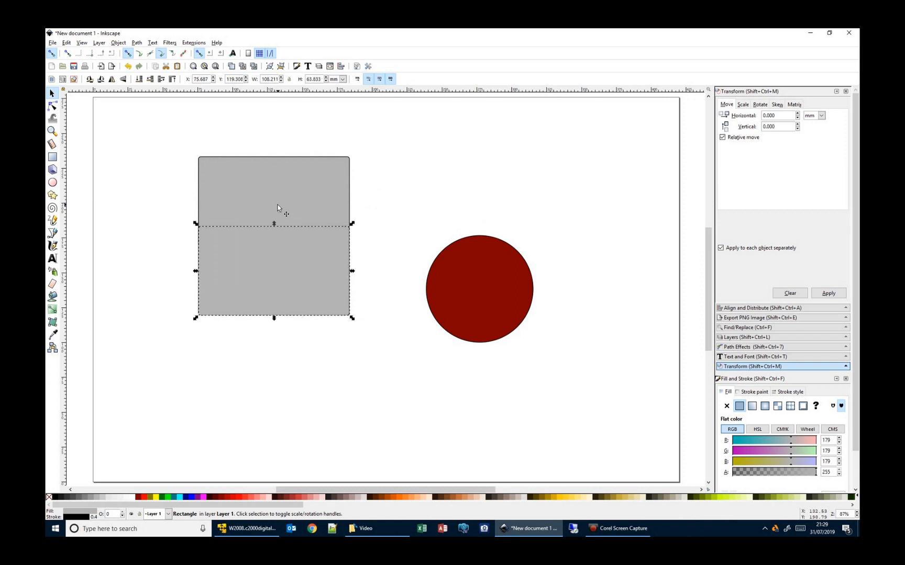
pyautogui.hotkey('shift', 'Down')
pyautogui.hotkey('shift', 'Down')
pyautogui.hotkey('shift', 'Down')
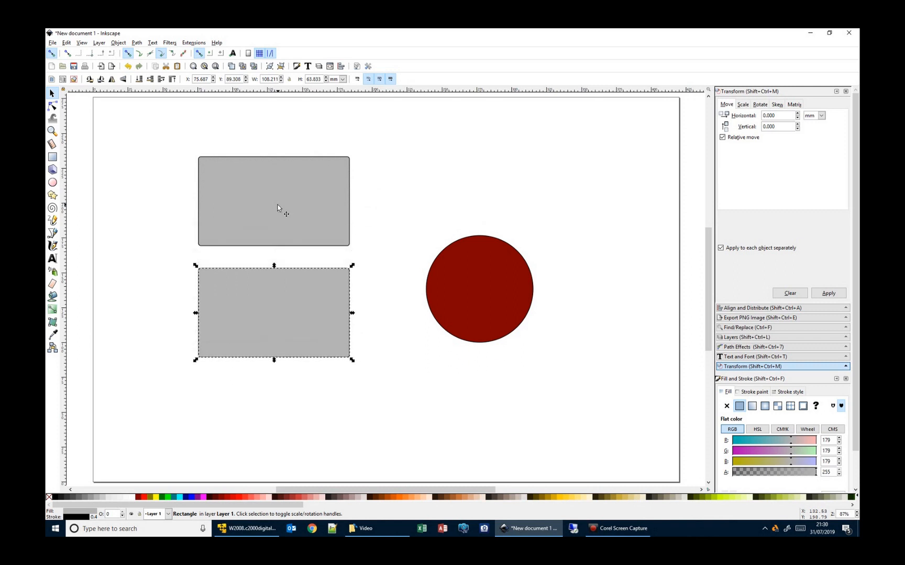
# - Nudge the duplicate rectangle 3 mm left and 3 mm up, and delete it
pyautogui.press('Left')
pyautogui.press('Left')
pyautogui.press('Left')
pyautogui.press('Left')
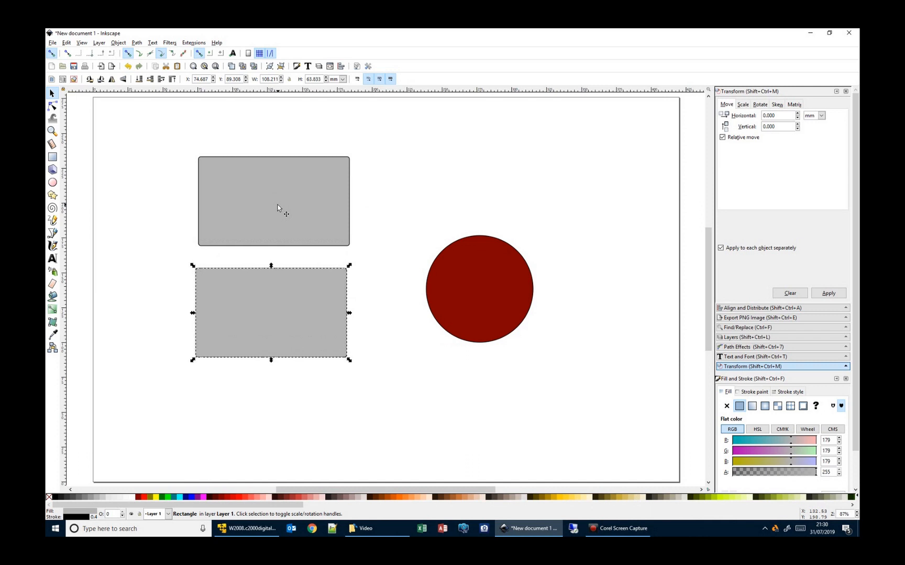
pyautogui.press('Up')
pyautogui.press('Up')
pyautogui.press('Up')
pyautogui.press('Right')
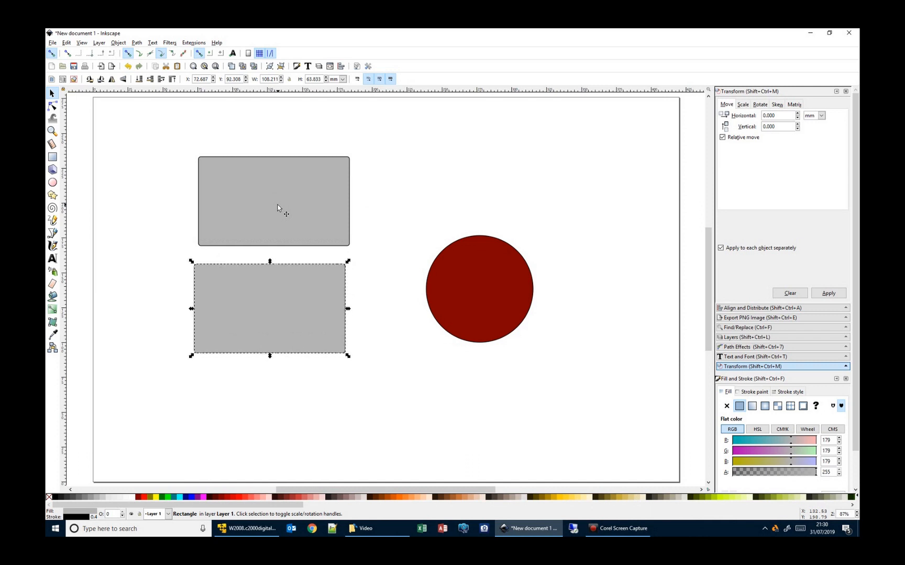
pyautogui.press('Delete')
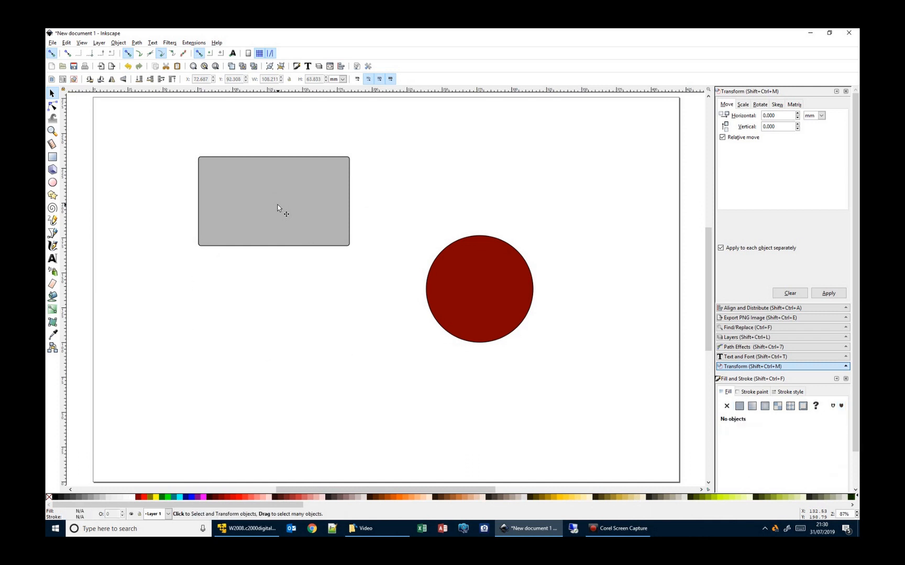
# - Group the rectangle and circle and move the group straight up by about 5 mm
pyautogui.scroll(2, 278, 209)
pyautogui.click(278, 207)
pyautogui.keyDown('shift'); pyautogui.click(486, 330); pyautogui.keyUp('shift')
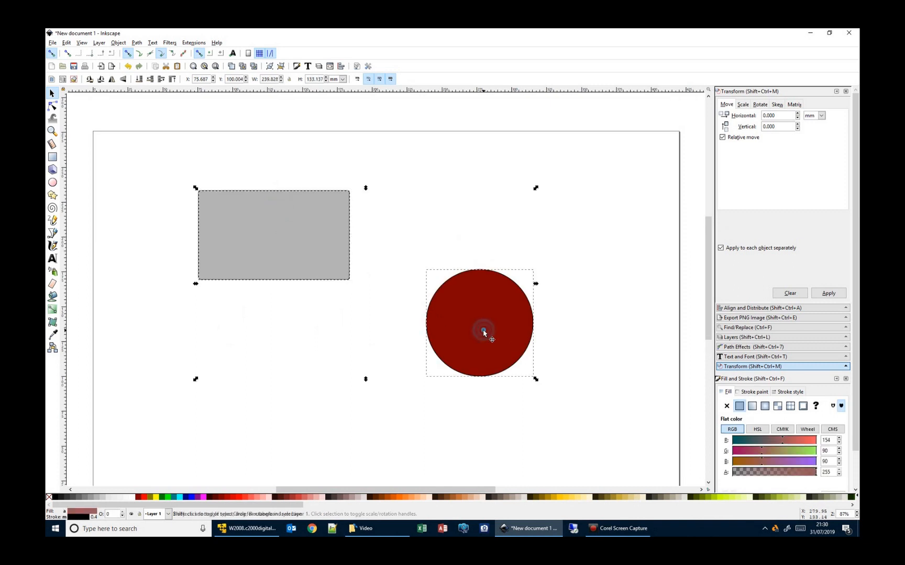
pyautogui.press('ctrl')
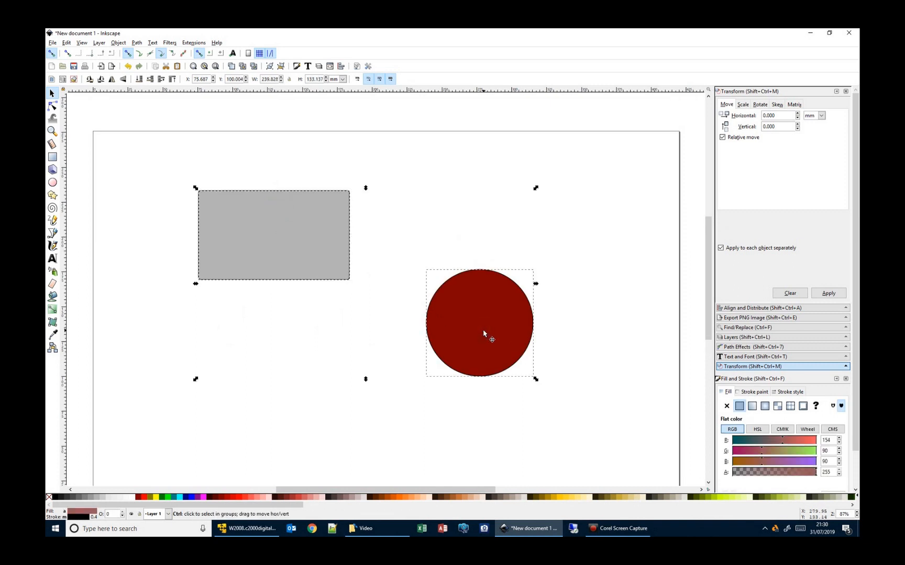
pyautogui.hotkey('ctrl', 'g')
pyautogui.moveTo(303, 250); pyautogui.dragTo(292, 235)
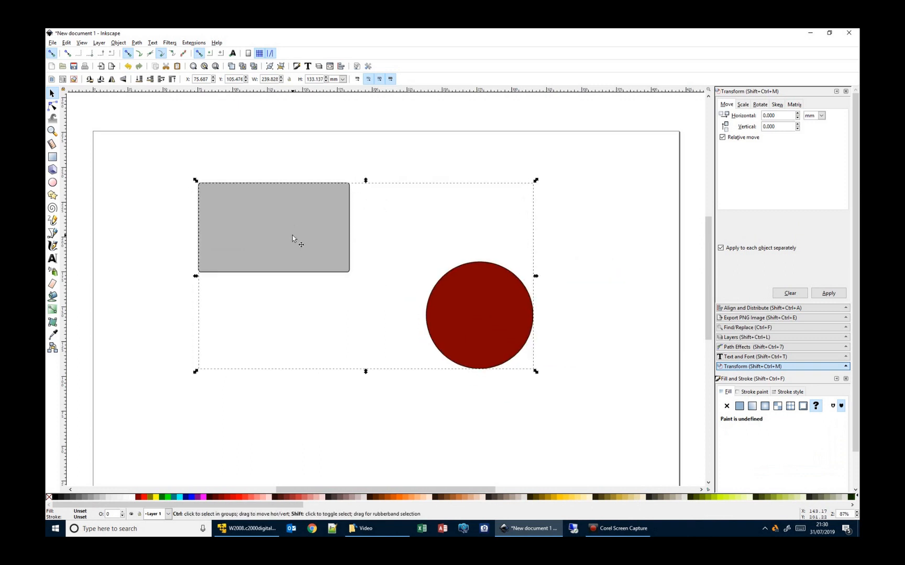
# - Ungroup the rectangle and circle and select only the rectangle
pyautogui.hotkey('ctrl', 'shift', 'g')
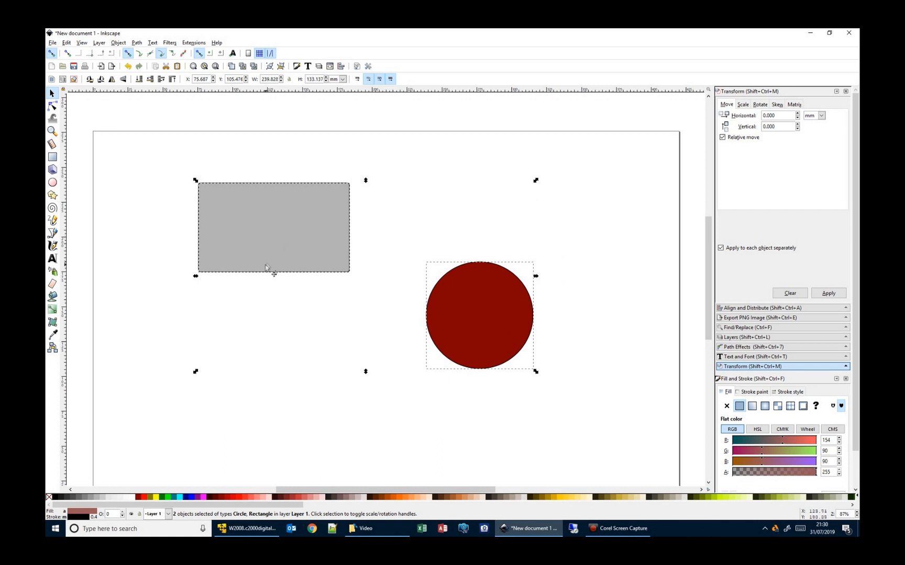
pyautogui.click(298, 323)
pyautogui.click(283, 250)
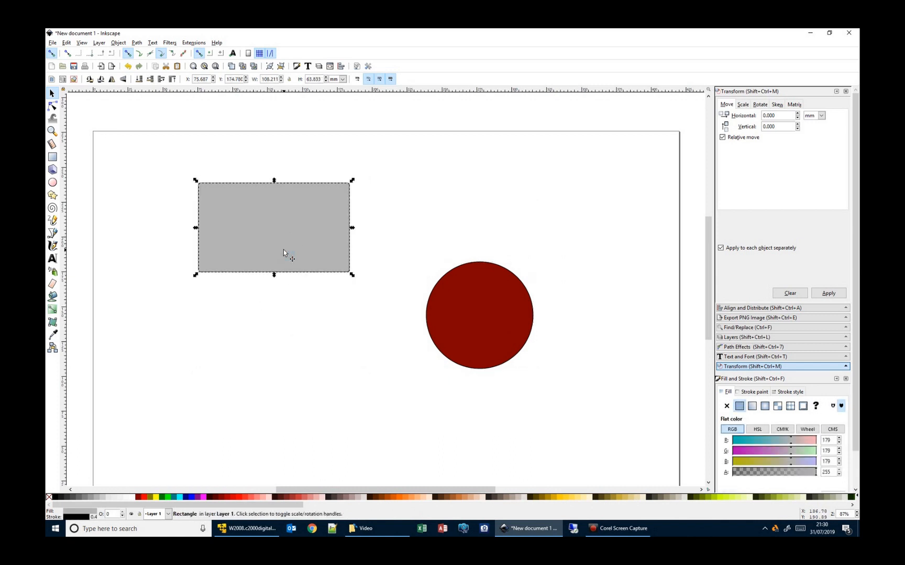
# - Rotate the rectangle counter-clockwise in small angular increments until it is horizontal again
pyautogui.press('[')
pyautogui.press('[')
pyautogui.press('[')
pyautogui.press('[')
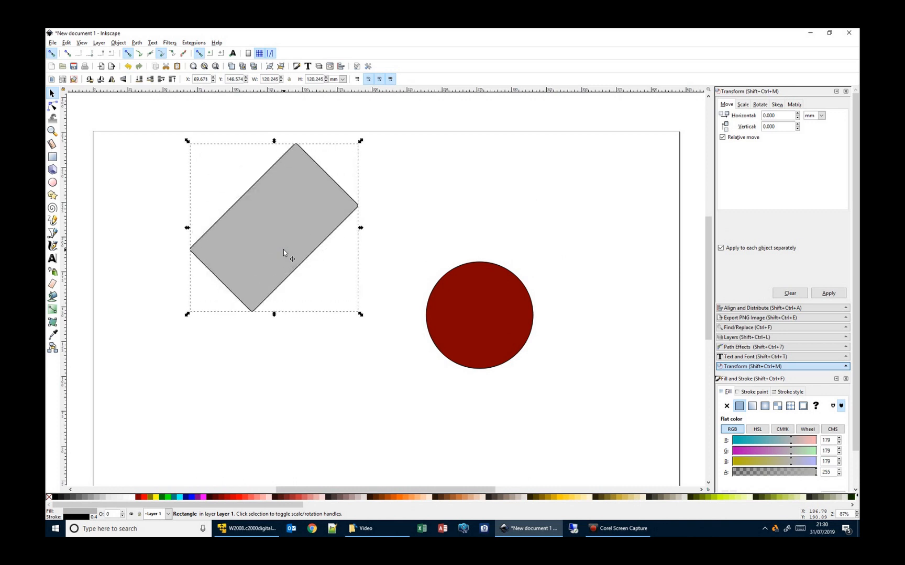
pyautogui.press('[')
pyautogui.press('[')
pyautogui.press('[')
pyautogui.press('[')
pyautogui.press('[')
pyautogui.press('[')
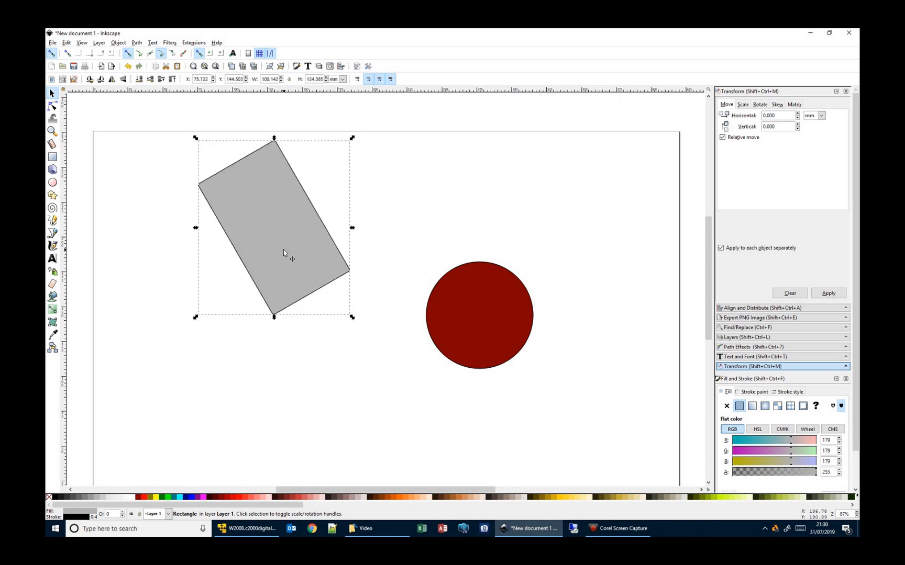
pyautogui.press('[')
pyautogui.press('[')
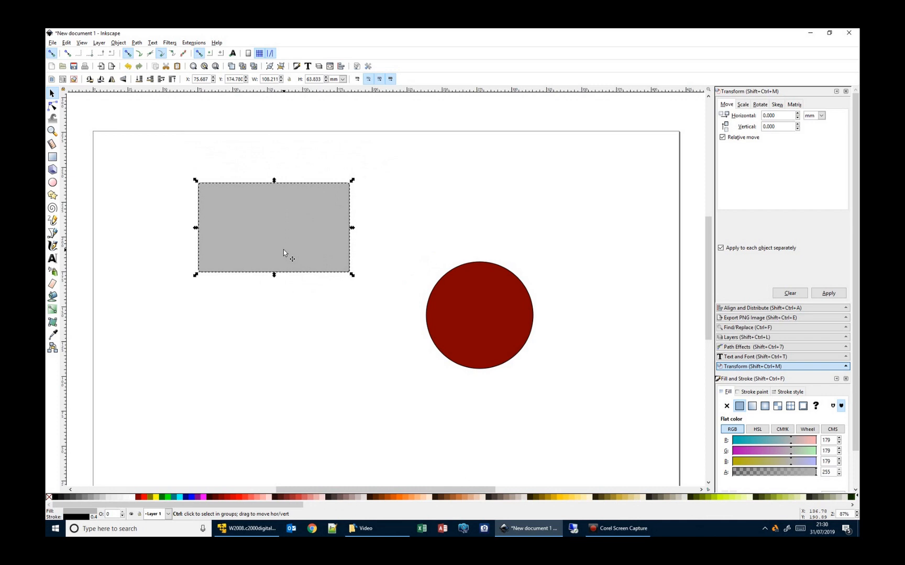
# - Rotate the rectangle counter-clockwise in 90-degree increments, ending in its horizontal orientation
pyautogui.hotkey('ctrl', '[')
pyautogui.hotkey('ctrl', '[')
pyautogui.hotkey('ctrl', '[')
pyautogui.hotkey('ctrl', '[')
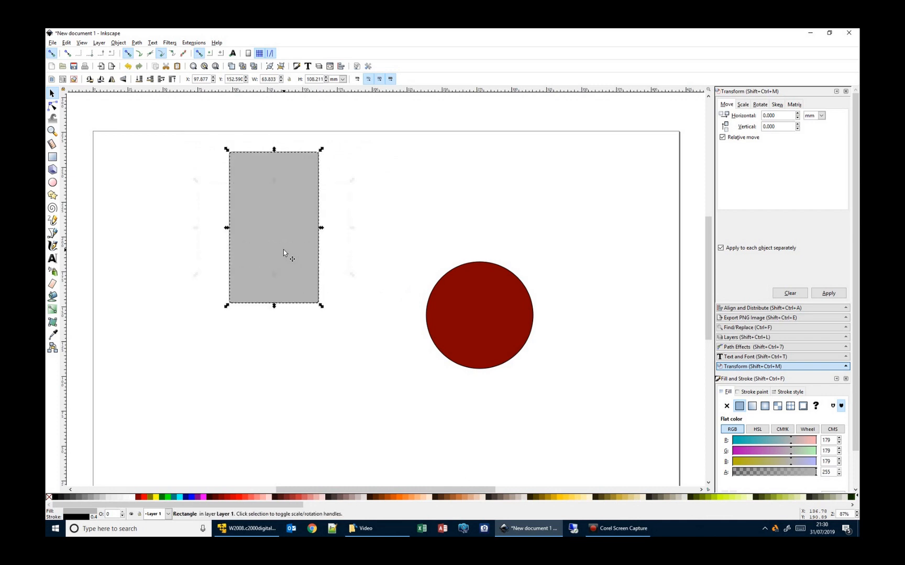
pyautogui.hotkey('ctrl', '[')
pyautogui.hotkey('ctrl', '[')
pyautogui.hotkey('ctrl', '[')
pyautogui.hotkey('ctrl', '[')
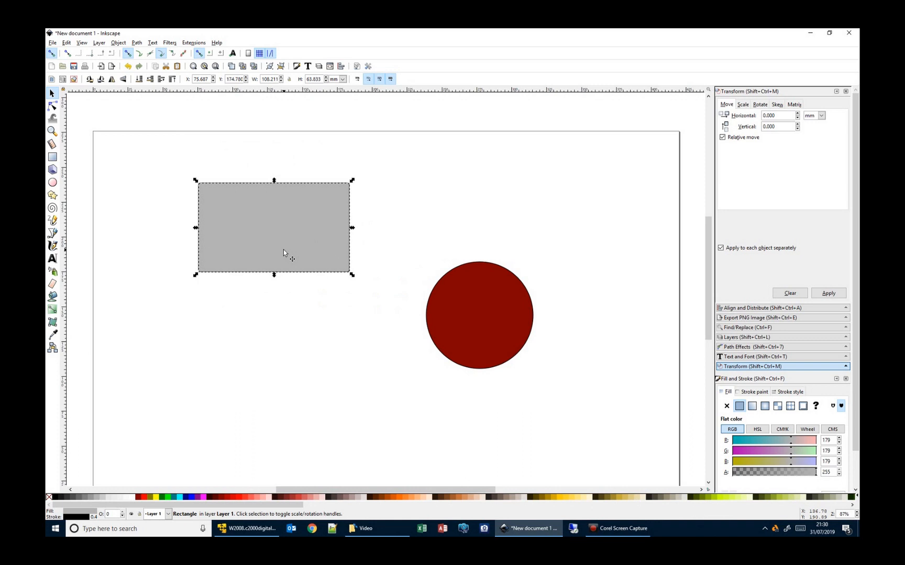
# - Try rotating the rectangle counter-clockwise in very fine increments, and undo the rotation
pyautogui.hotkey('alt', '[')
pyautogui.hotkey('alt', '[')
pyautogui.hotkey('alt', '[')
pyautogui.hotkey('alt', '[')
pyautogui.hotkey('alt', '[')
pyautogui.hotkey('alt', '[')
pyautogui.hotkey('alt', '[')
pyautogui.hotkey('alt', '[')
pyautogui.hotkey('alt', '[')
pyautogui.hotkey('alt', '[')
pyautogui.hotkey('alt', '[')
pyautogui.hotkey('ctrl', 'z')
# - Move the rectangle to the page's upper left area and place a clone of it to the lower right
pyautogui.moveTo(241, 213); pyautogui.dragTo(157, 188)
pyautogui.press('ctrl')
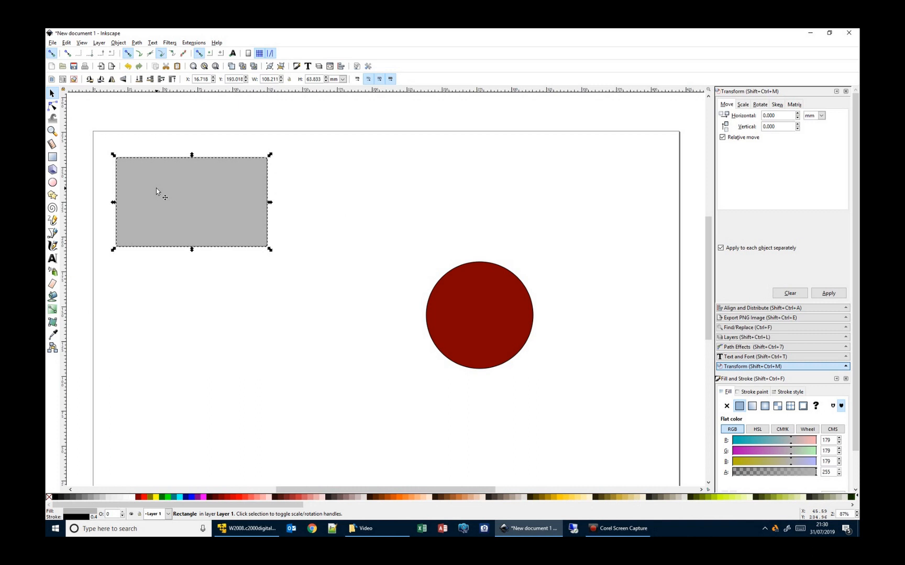
pyautogui.hotkey('alt', 'd')
pyautogui.moveTo(156, 188)
pyautogui.mouseDown()
pyautogui.moveTo(216, 256)
pyautogui.moveTo(241, 313)
pyautogui.mouseUp()
# - Narrow the original rectangle to about 66 mm, and widen it to about 164 mm
pyautogui.click(227, 212)
pyautogui.moveTo(269, 204); pyautogui.dragTo(211, 202)
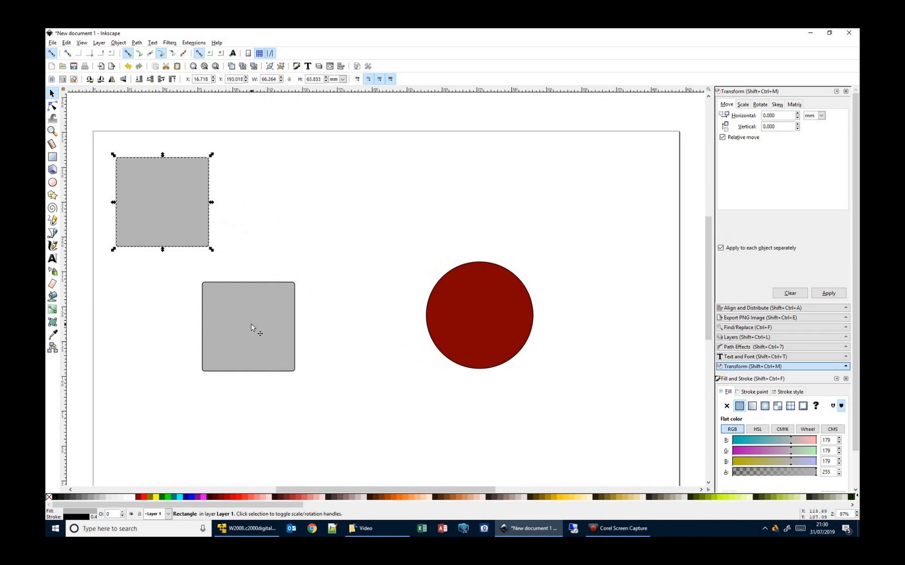
pyautogui.moveTo(211, 202); pyautogui.dragTo(345, 204)
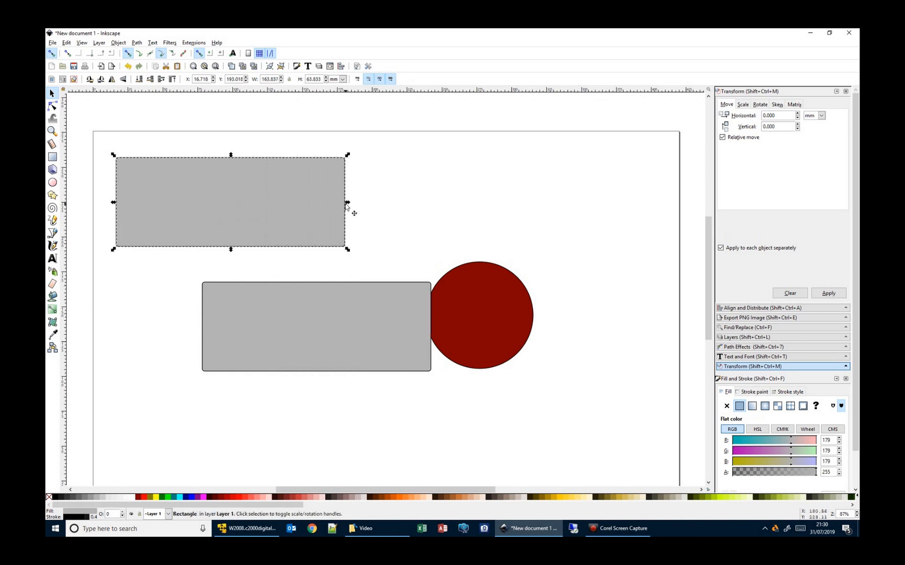
# - Delete the cloned rectangle that overlaps the circle
pyautogui.click(305, 307)
pyautogui.click(252, 183)
pyautogui.click(263, 296)
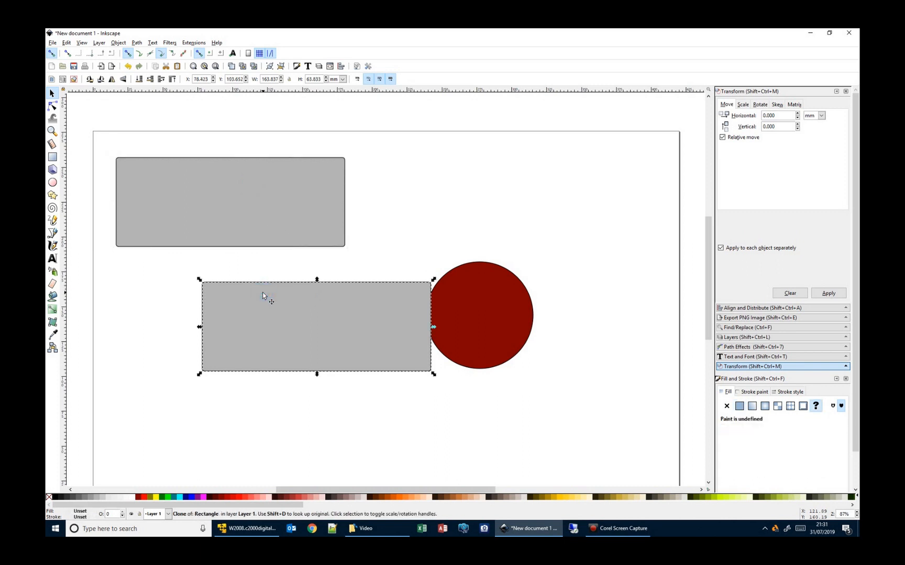
pyautogui.press('Delete')
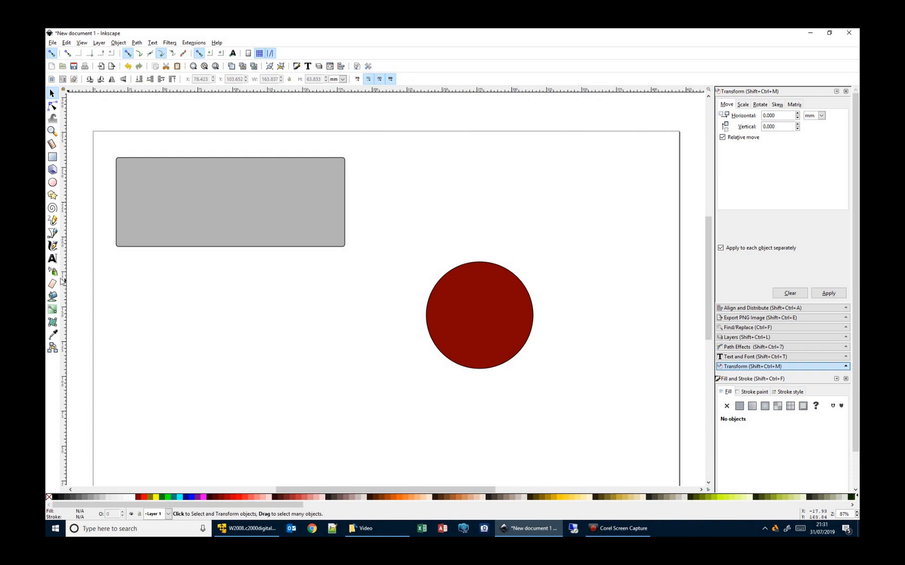
# - Measure the length of the grey rectangle's top edge with the Measure tool
pyautogui.click(52, 258)
pyautogui.press('F1')
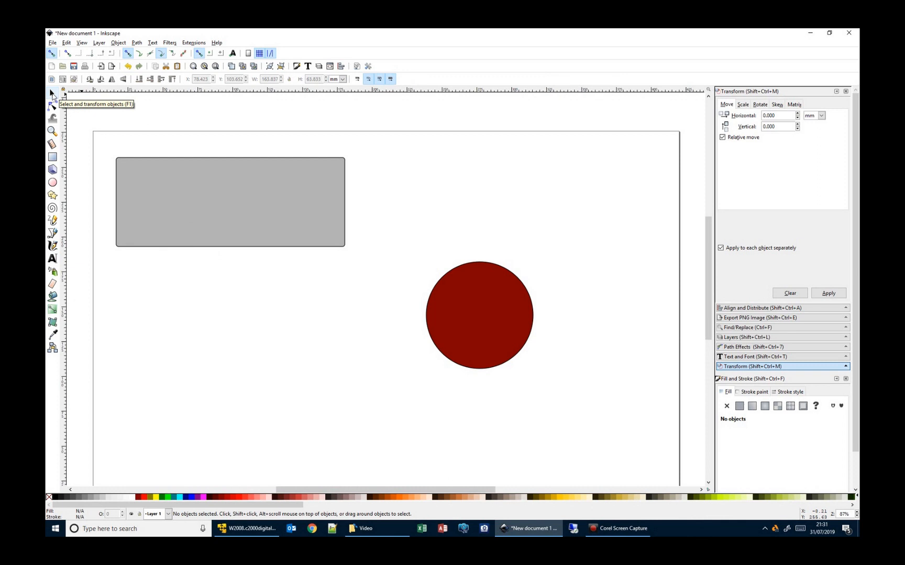
pyautogui.press('m')
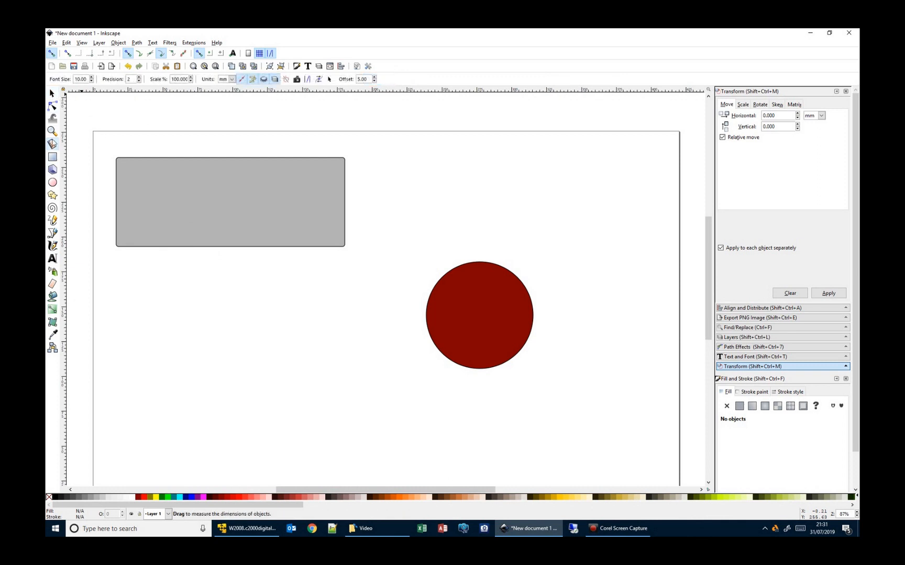
pyautogui.moveTo(118, 158); pyautogui.dragTo(346, 164)
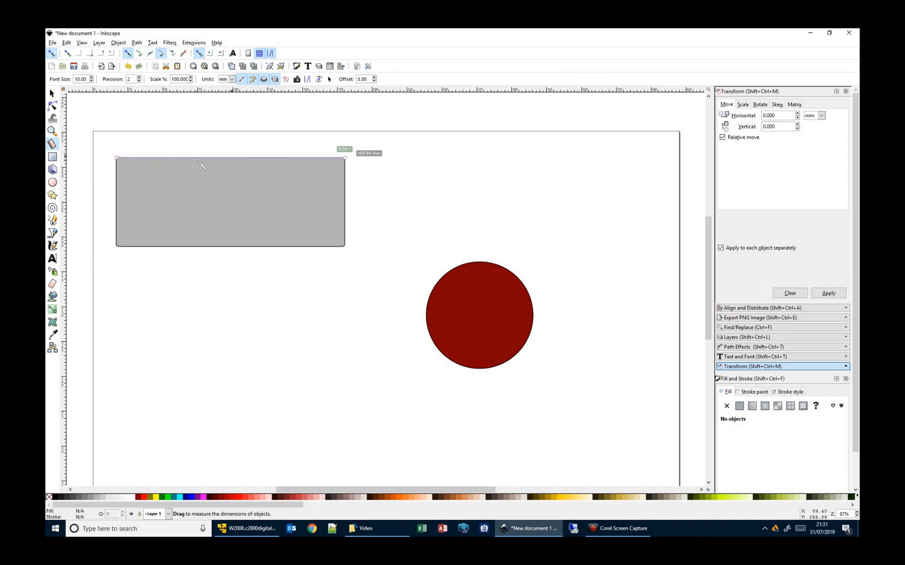
# - Rotate the grey rectangle clockwise so it slopes down to the right, and move it lower on the page
pyautogui.press('r')
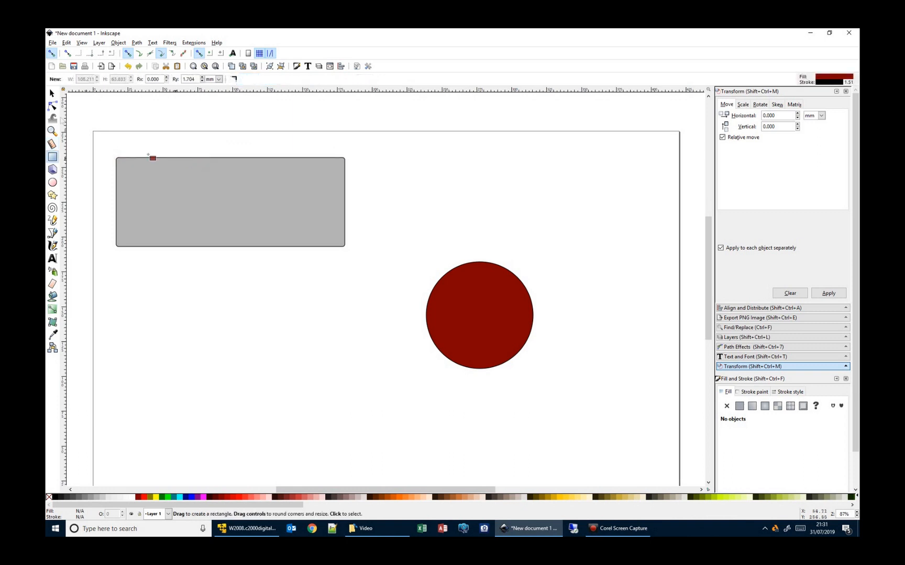
pyautogui.click(52, 93)
pyautogui.click(180, 186)
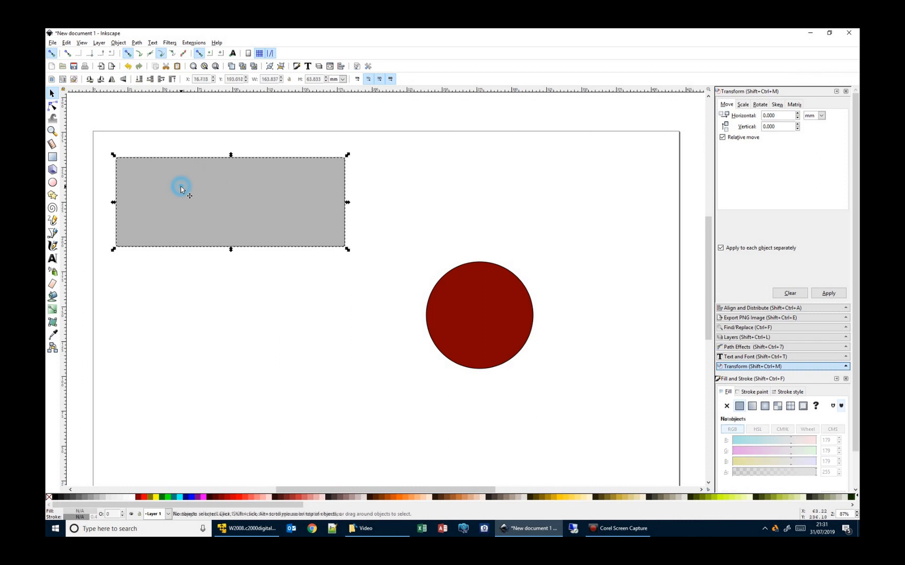
pyautogui.click(305, 186)
pyautogui.moveTo(347, 250); pyautogui.dragTo(279, 283)
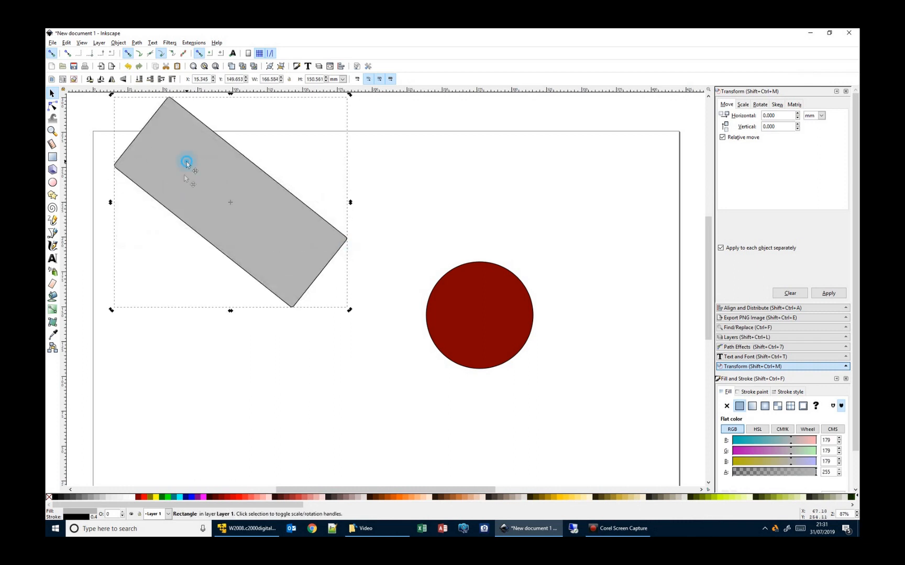
pyautogui.moveTo(185, 167); pyautogui.dragTo(210, 297)
# - Flip the rotated rectangle horizontally back and forth eight times
pyautogui.press('h')
pyautogui.press('h')
pyautogui.press('h')
pyautogui.press('h')
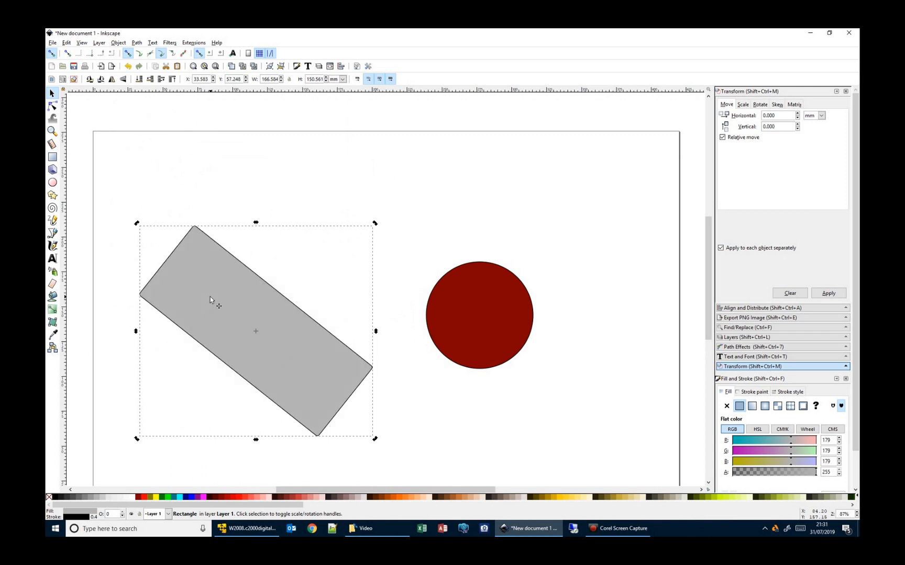
pyautogui.press('h')
pyautogui.press('h')
pyautogui.press('h')
pyautogui.press('h')
# - Fit the view to the rectangle alone and to the rectangle and circle together, returning to the whole page each time
pyautogui.scroll(-2, 210, 296)
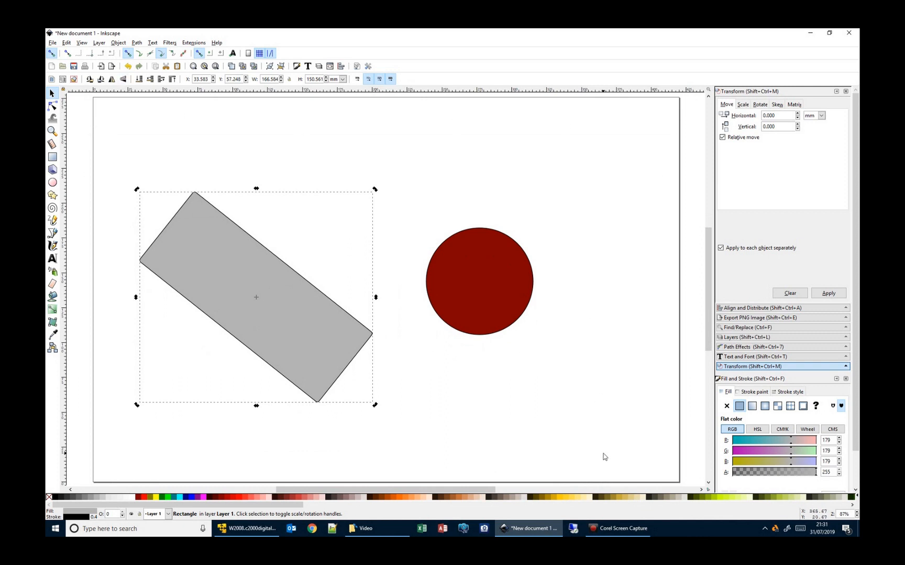
pyautogui.press('+')
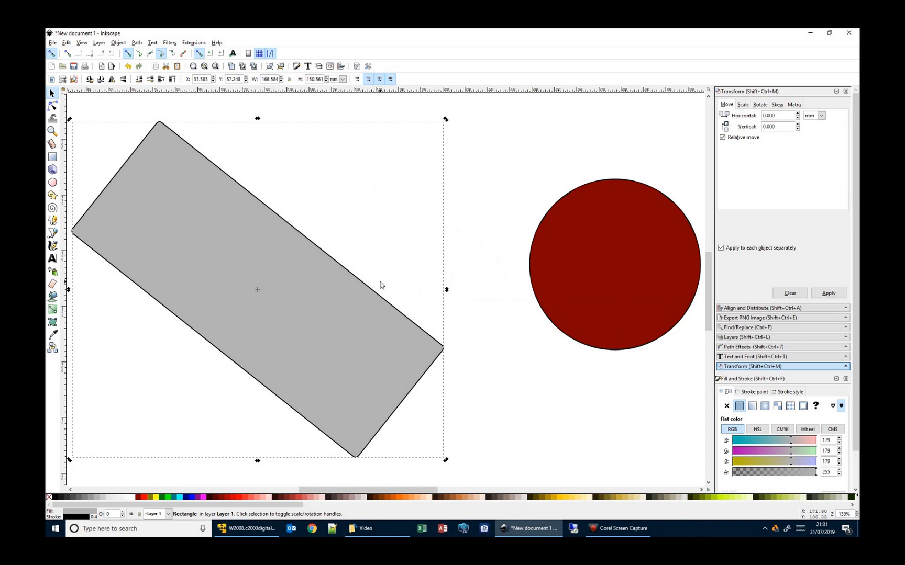
pyautogui.press('3')
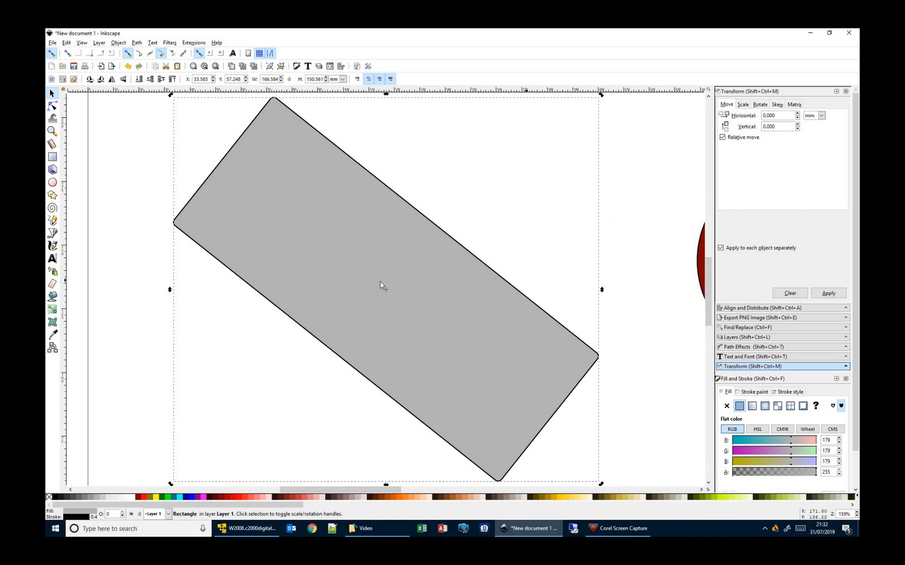
pyautogui.press('5')
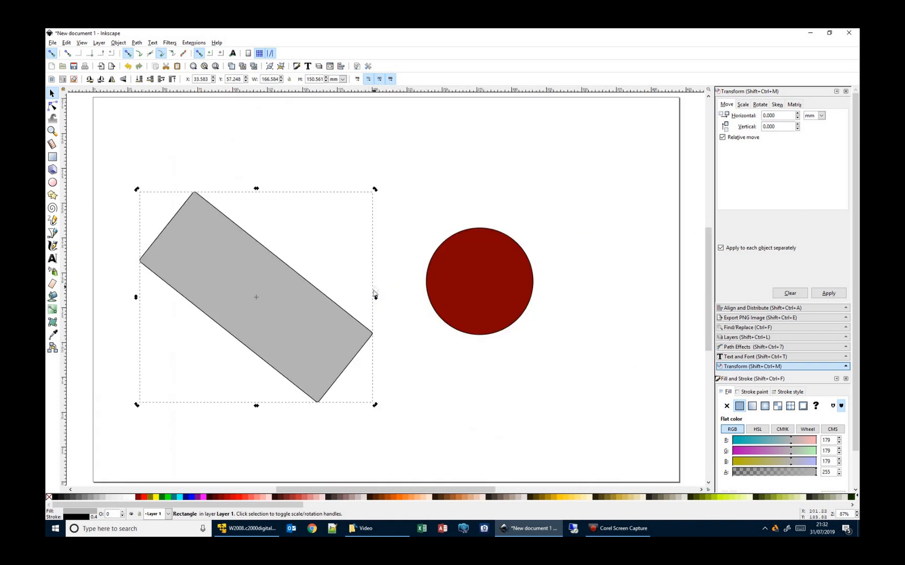
pyautogui.keyDown('shift'); pyautogui.click(443, 299); pyautogui.keyUp('shift')
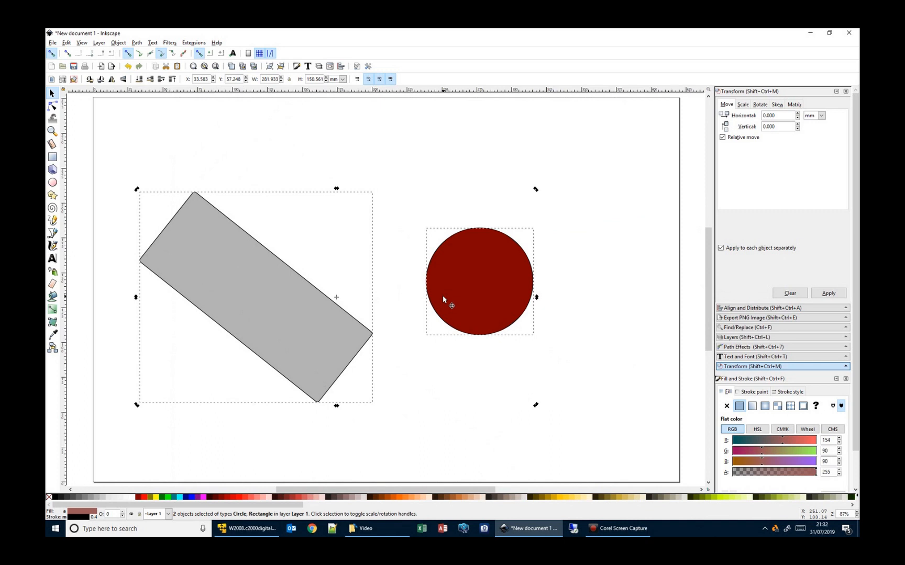
pyautogui.press('3')
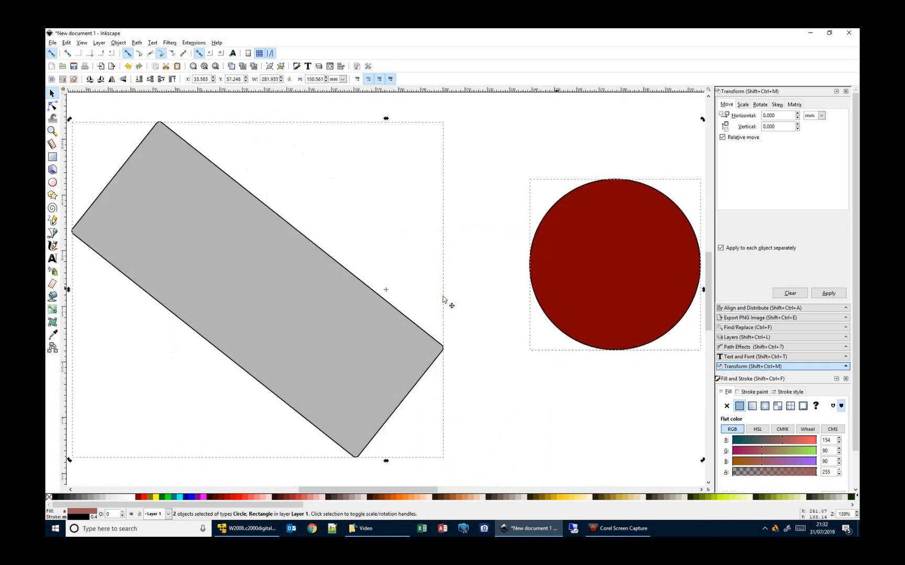
pyautogui.press('5')
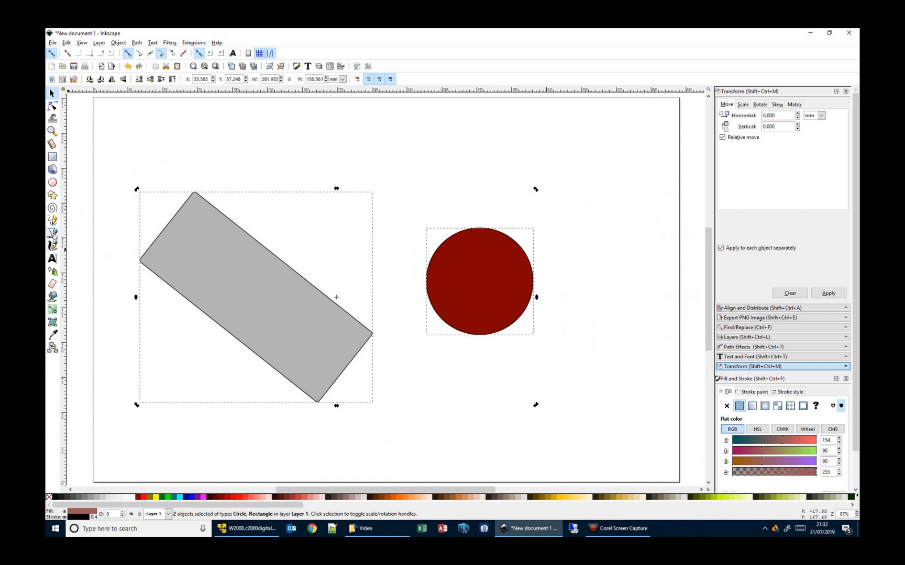
# - Draw a straight line above the shapes with the Pen tool, and a two-segment open path below it ending at the line's start
pyautogui.click(53, 233)
pyautogui.click(281, 132)
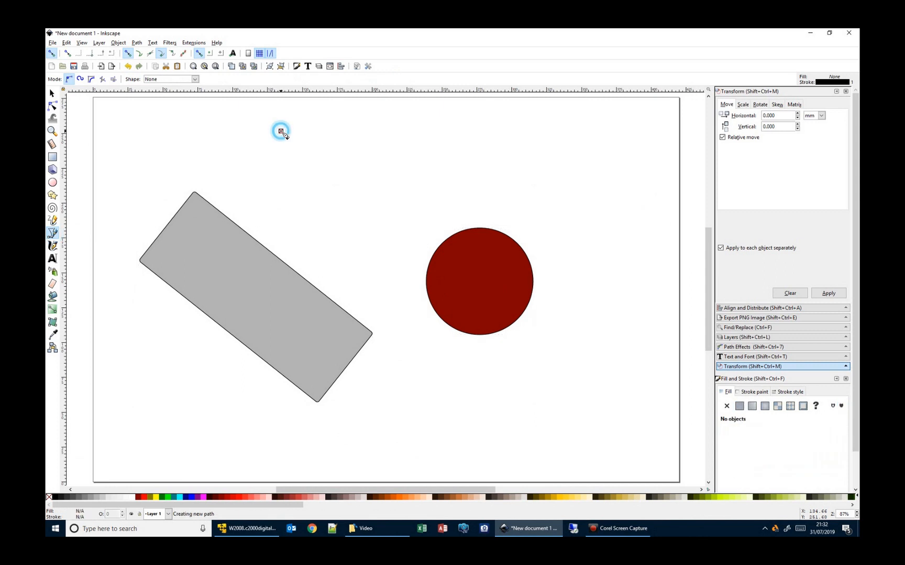
pyautogui.doubleClick(463, 140)
pyautogui.click(469, 169)
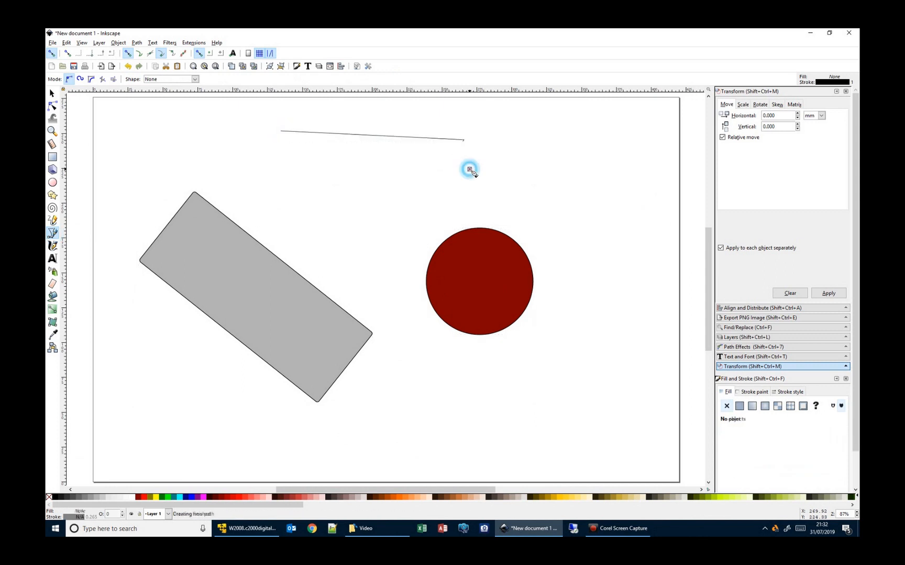
pyautogui.doubleClick(253, 184)
pyautogui.click(253, 185)
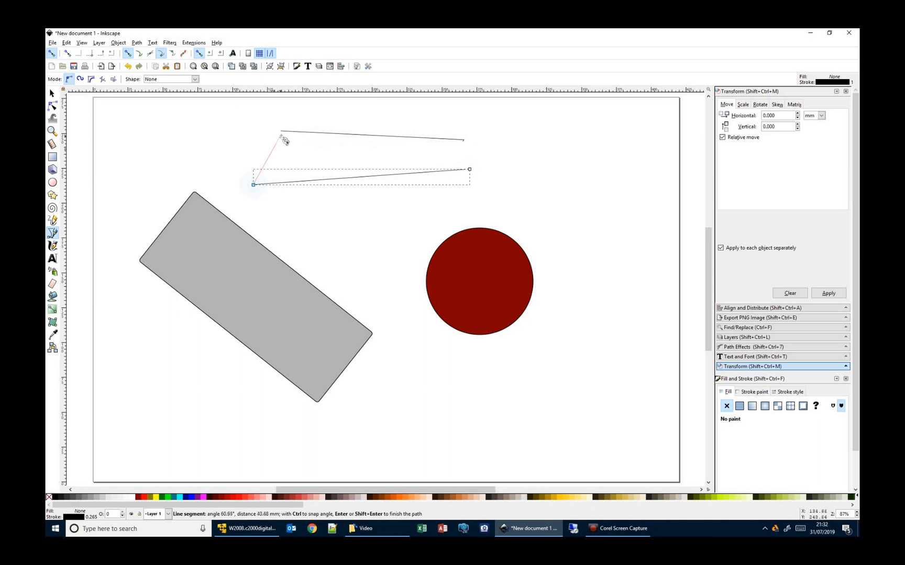
pyautogui.click(281, 134)
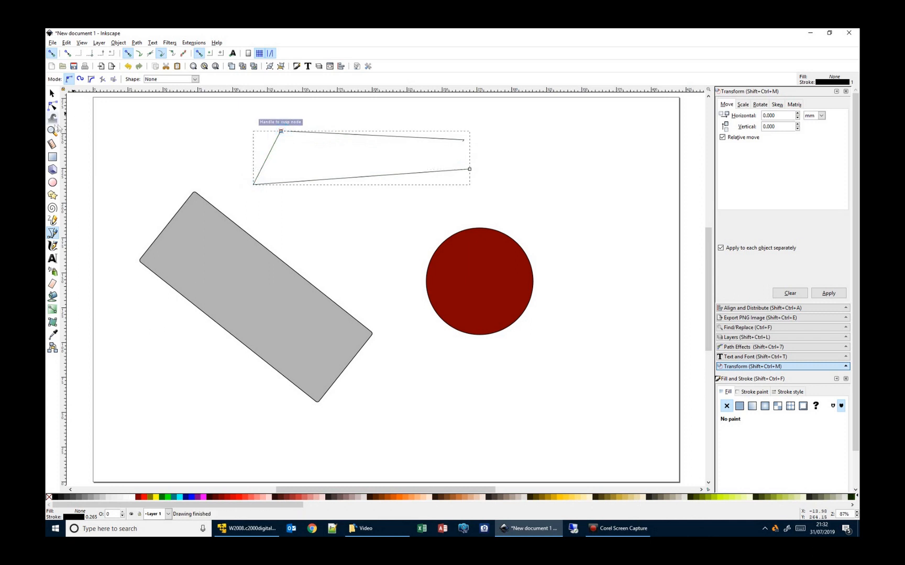
# - Select both open paths above the shapes and combine them into a single path
pyautogui.click(52, 93)
pyautogui.moveTo(208, 115)
pyautogui.mouseDown()
pyautogui.moveTo(493, 176)
pyautogui.moveTo(508, 196)
pyautogui.mouseUp()
pyautogui.click(136, 42)
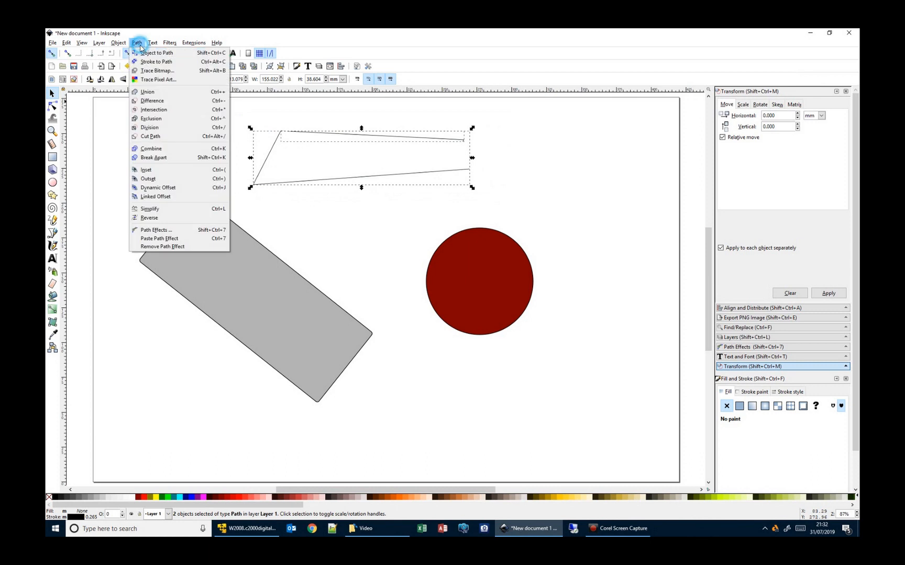
pyautogui.click(159, 150)
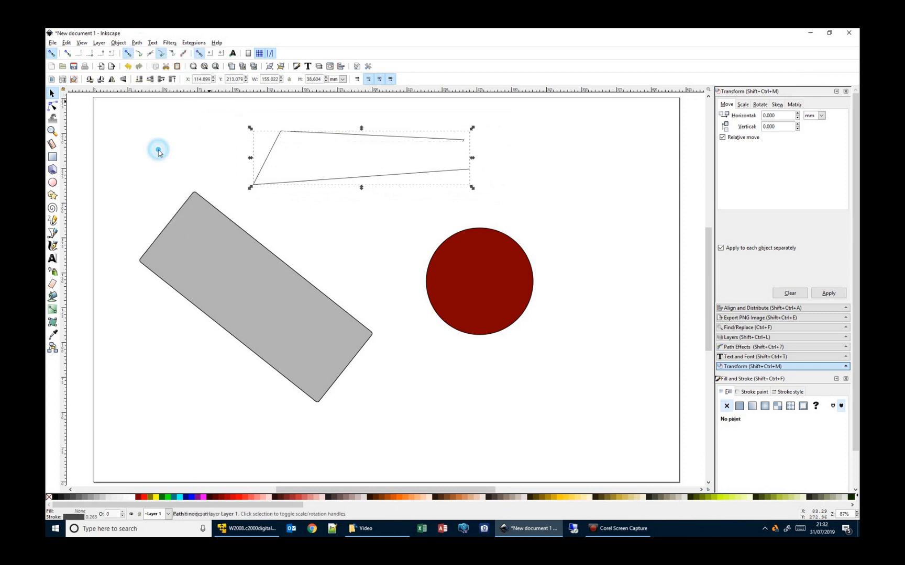
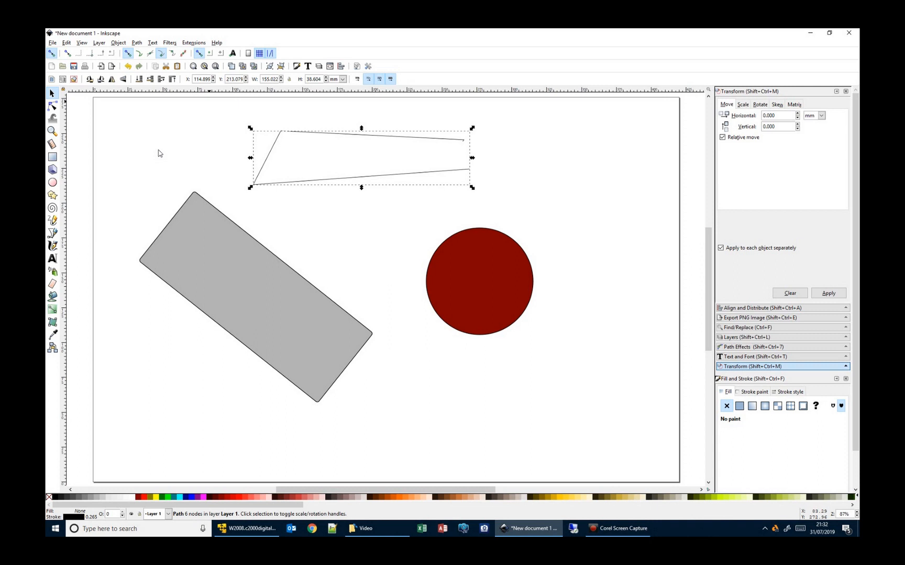
# - Delete all objects on the page, and draw a rectangle about 97 × 72 mm and an ellipse about 122 × 95 mm to its lower right
pyautogui.hotkey('ctrl', 'a')
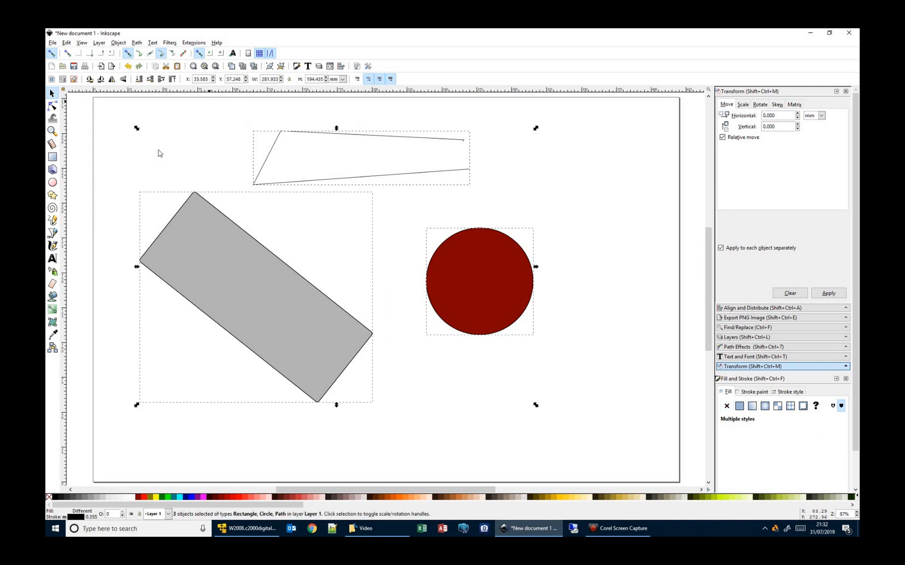
pyautogui.press('Delete')
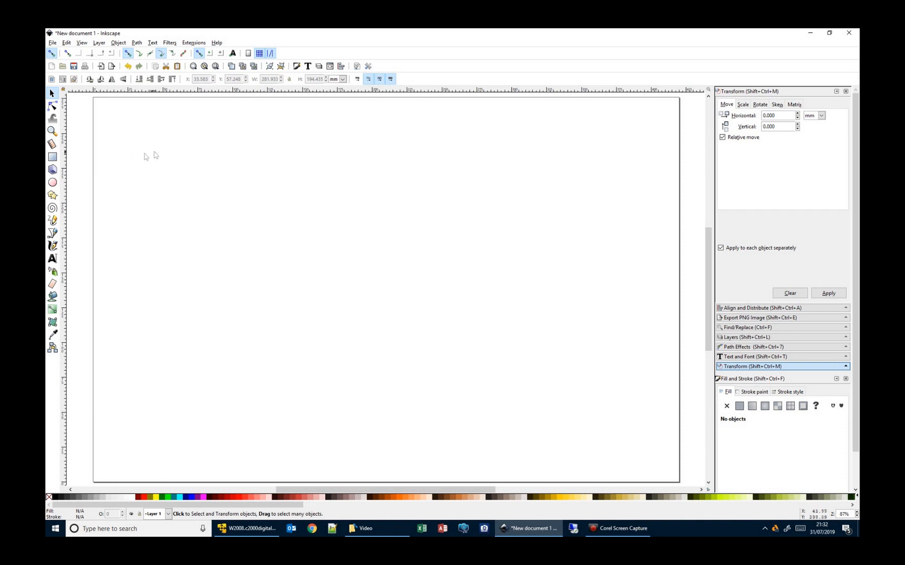
pyautogui.click(52, 156)
pyautogui.moveTo(230, 162)
pyautogui.mouseDown()
pyautogui.moveTo(270, 199)
pyautogui.moveTo(359, 246)
pyautogui.moveTo(367, 263)
pyautogui.moveTo(521, 326)
pyautogui.moveTo(586, 381)
pyautogui.mouseUp()
pyautogui.click(52, 182)
pyautogui.click(50, 94)
# - Give the rectangle a grey fill (RGB 153, 153, 153) and grey stroke, and move the red ellipse over its lower right corner
pyautogui.click(242, 164)
pyautogui.keyDown('shift'); pyautogui.click(93, 498); pyautogui.keyUp('shift')
pyautogui.click(90, 498)
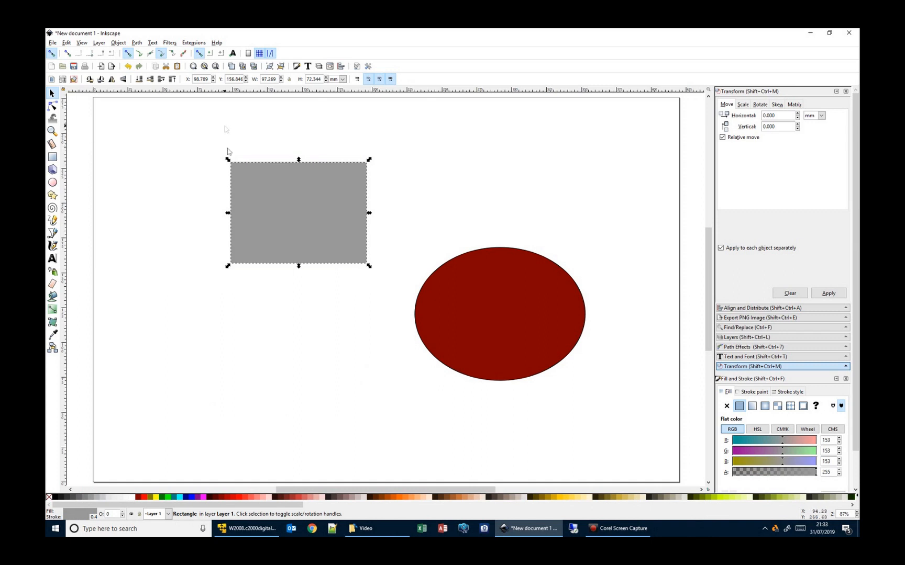
pyautogui.moveTo(505, 279); pyautogui.dragTo(391, 229)
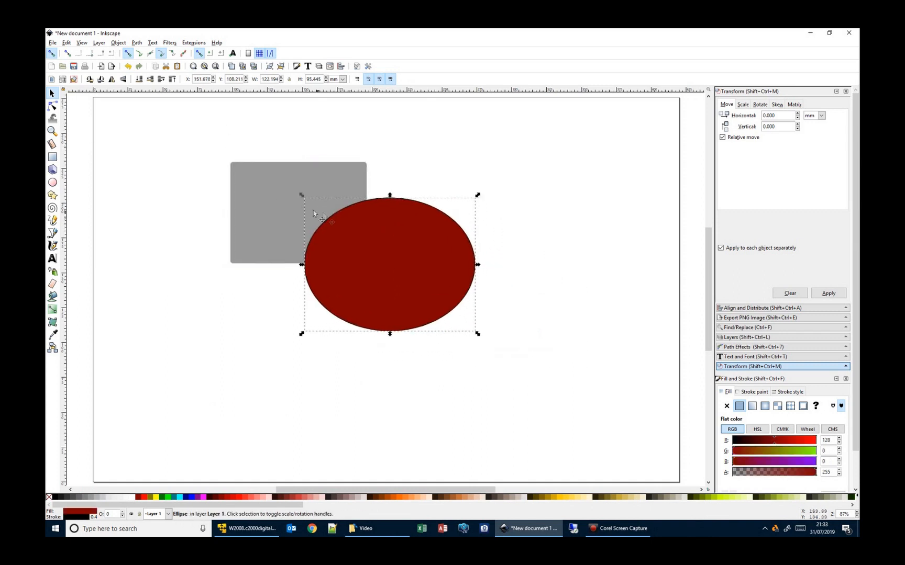
# - Merge the ellipse and rectangle into one path with Union, and shift the merged shape to the left
pyautogui.keyDown('shift'); pyautogui.click(282, 194); pyautogui.keyUp('shift')
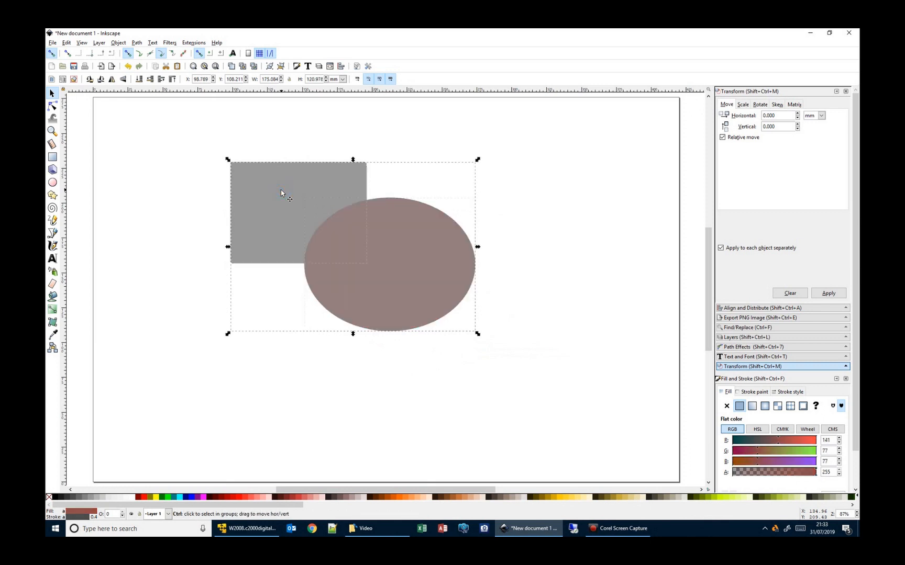
pyautogui.hotkey('ctrl', '+')
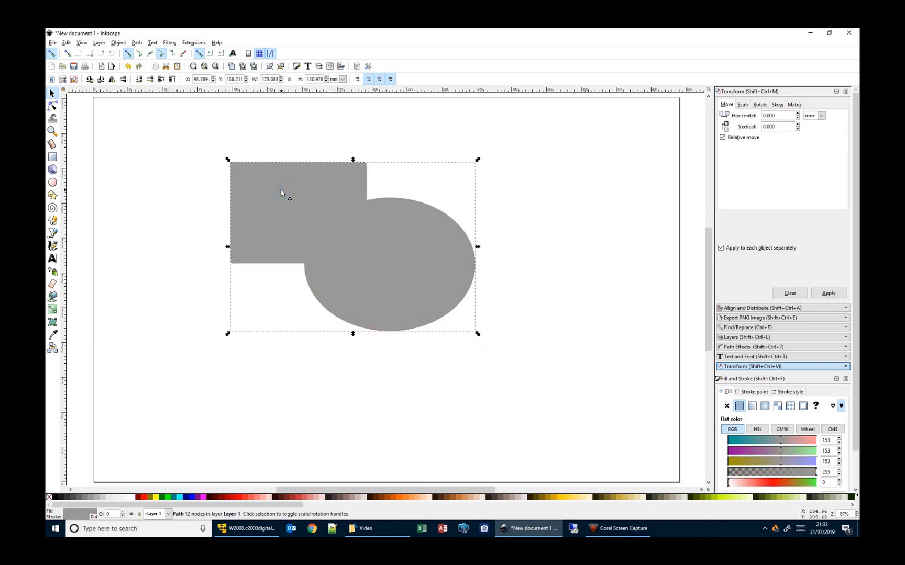
pyautogui.moveTo(279, 208); pyautogui.dragTo(236, 217)
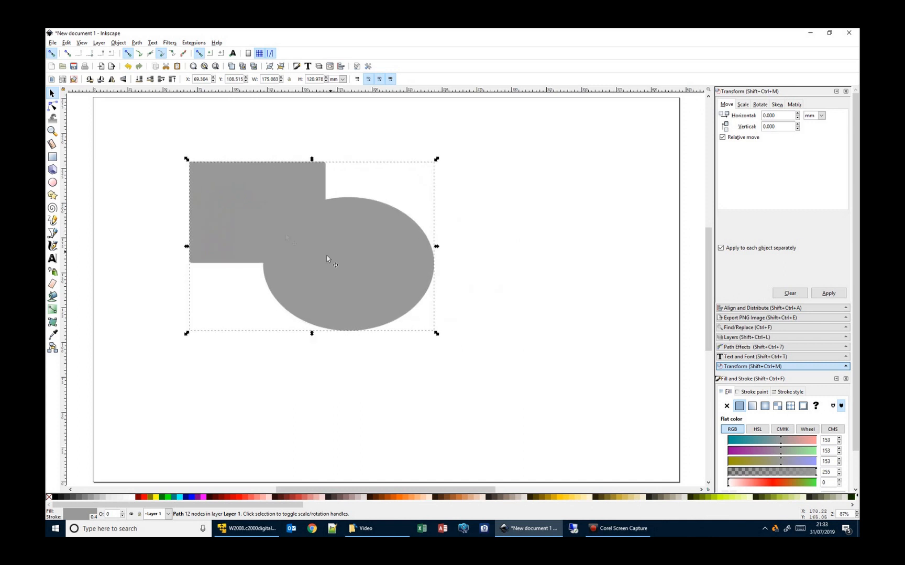
# - Undo the merged shape's move and the Union of the ellipse and rectangle
pyautogui.hotkey('ctrl', 'z')
pyautogui.hotkey('ctrl', 'z')
pyautogui.hotkey('ctrl', 'z')
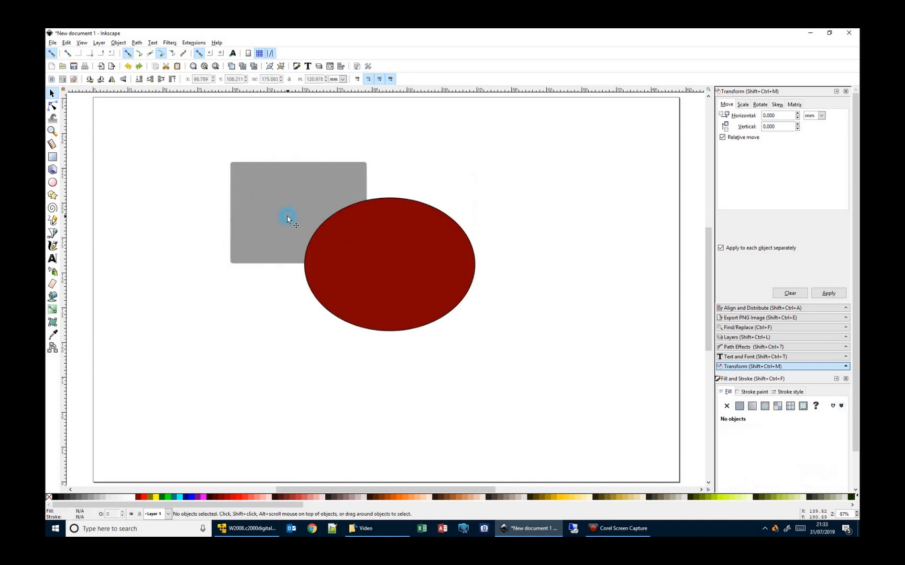
# - Subtract the ellipse from the rectangle with Difference, and undo the subtraction
pyautogui.click(287, 217)
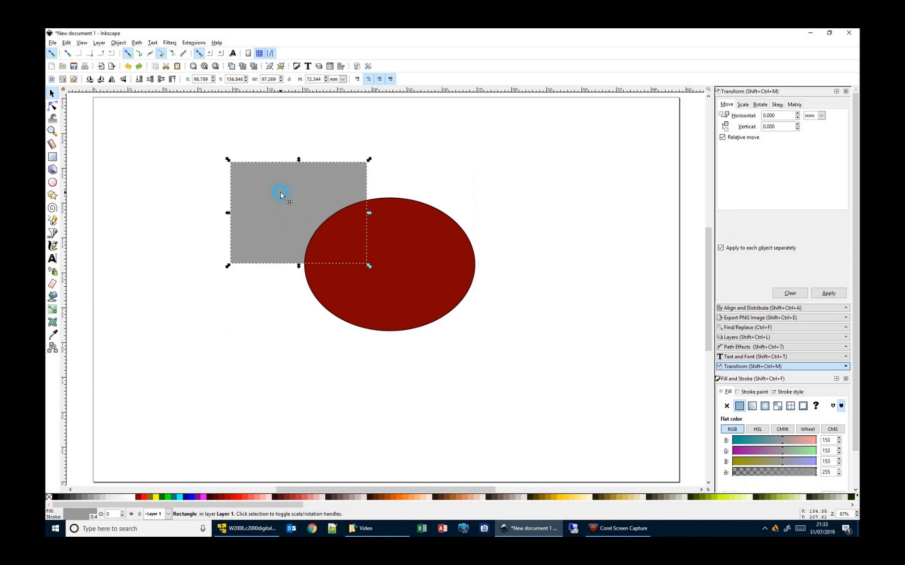
pyautogui.keyDown('shift'); pyautogui.click(396, 246); pyautogui.keyUp('shift')
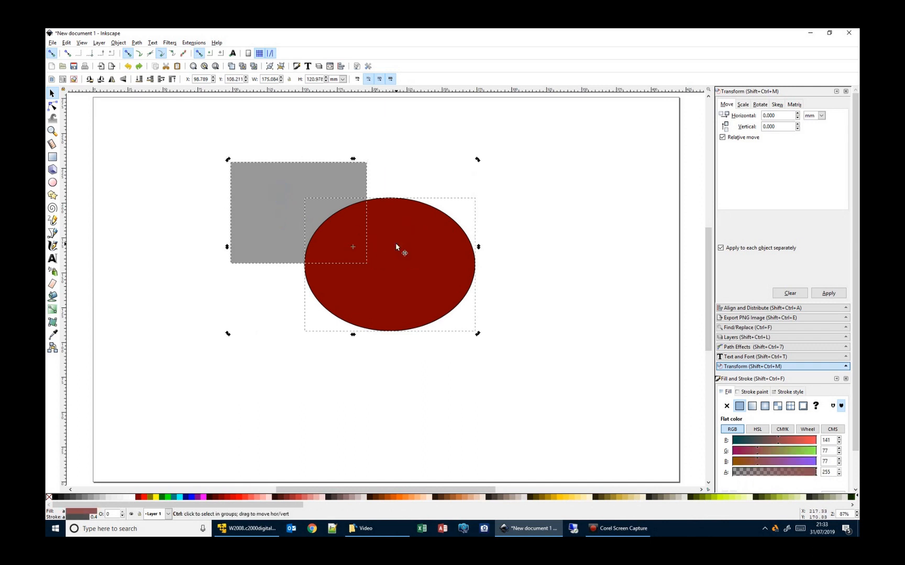
pyautogui.hotkey('ctrl', '-')
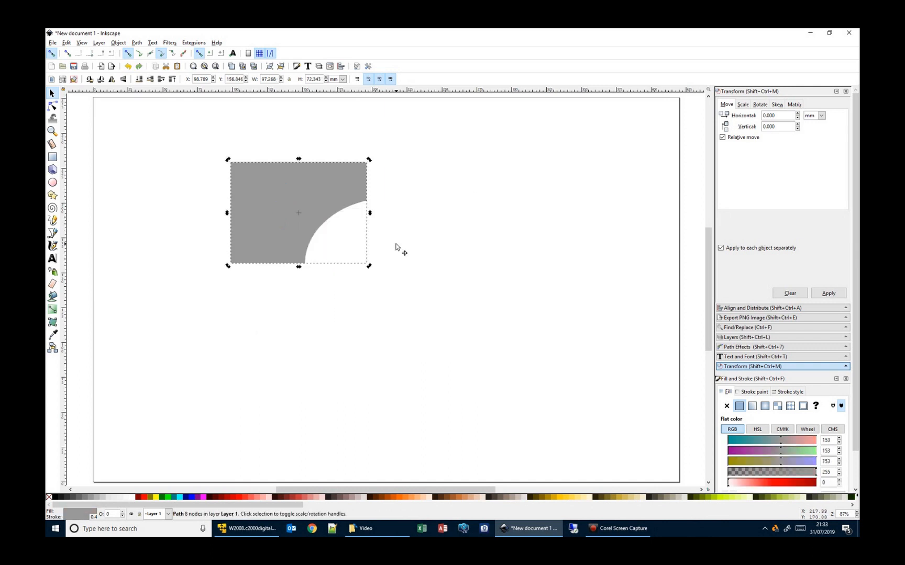
pyautogui.hotkey('ctrl', 'z')
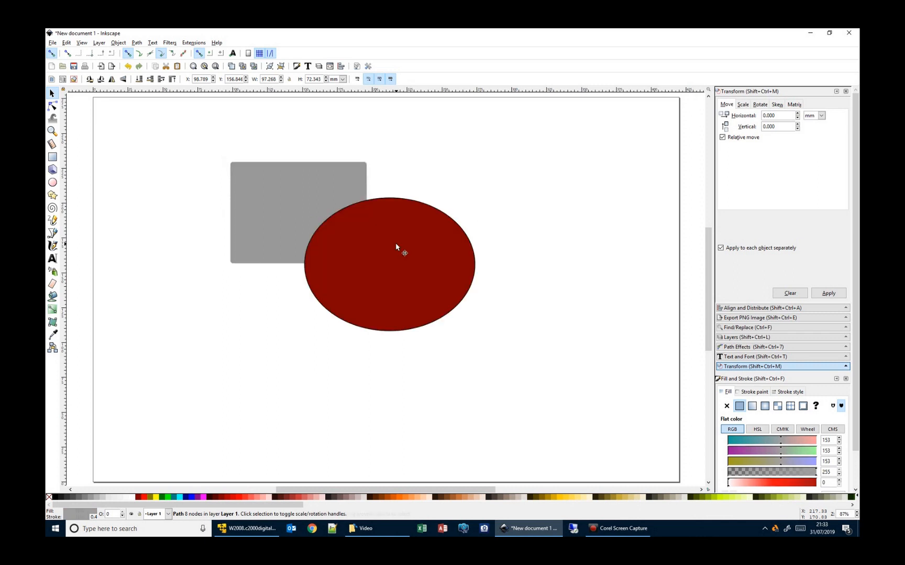
# - Raise the grey rectangle to the top of the stacking order, above the red ellipse
pyautogui.click(288, 207)
pyautogui.click(436, 263)
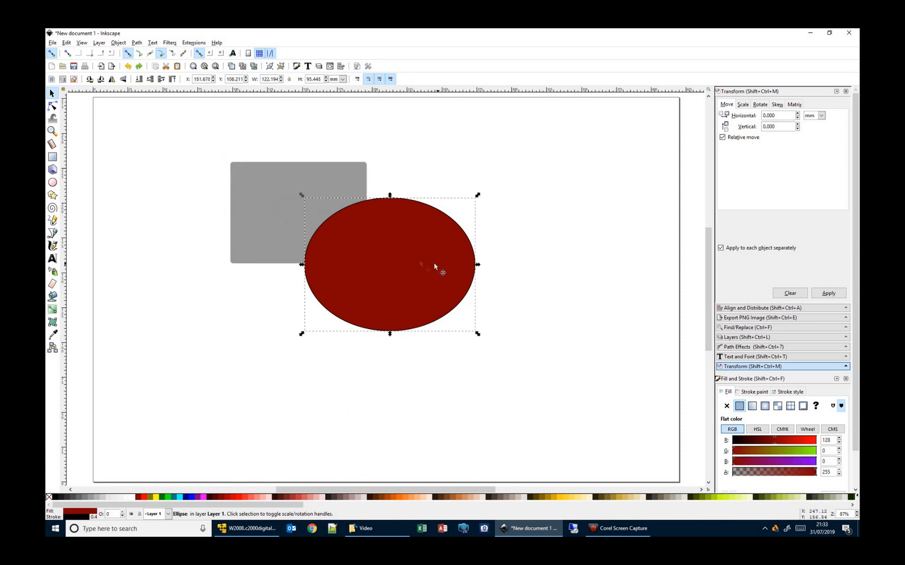
pyautogui.click(261, 197)
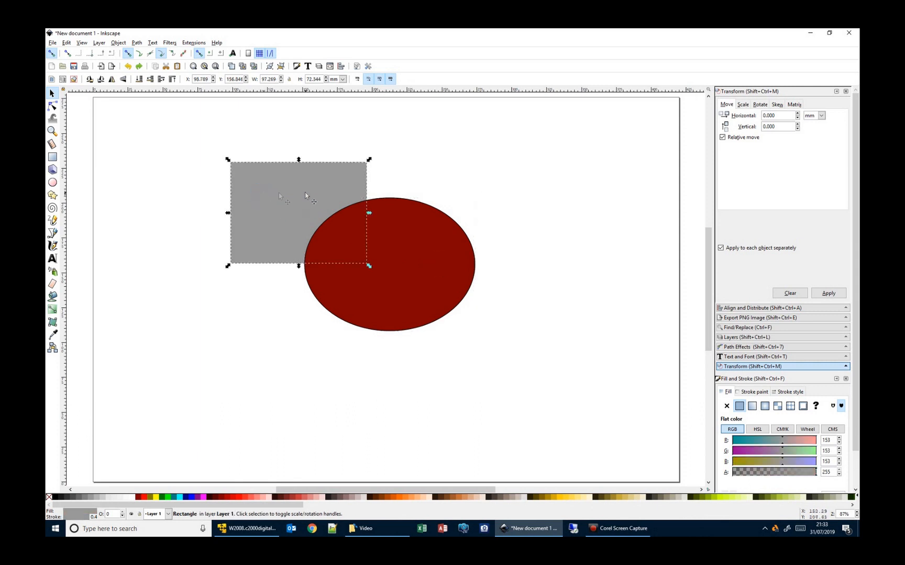
pyautogui.click(414, 260)
pyautogui.click(286, 191)
pyautogui.click(433, 259)
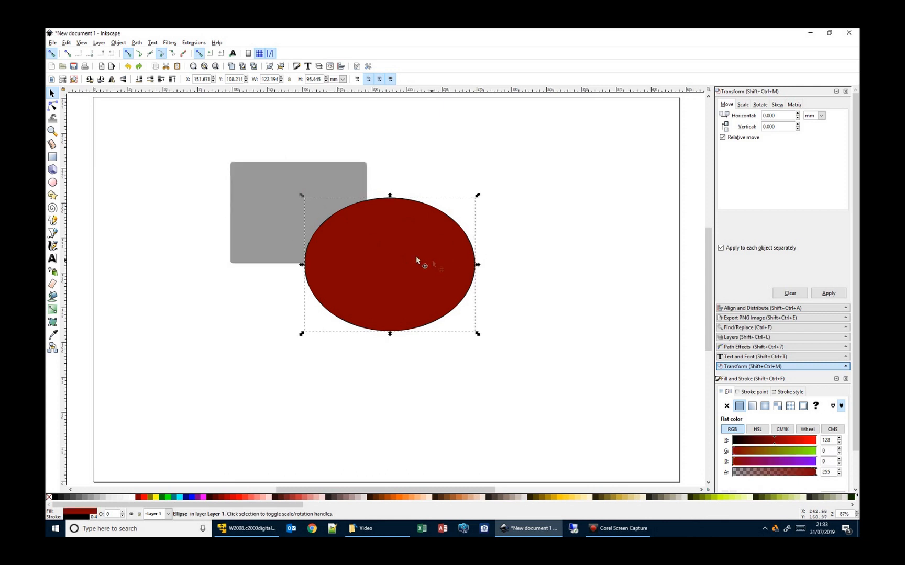
pyautogui.click(268, 203)
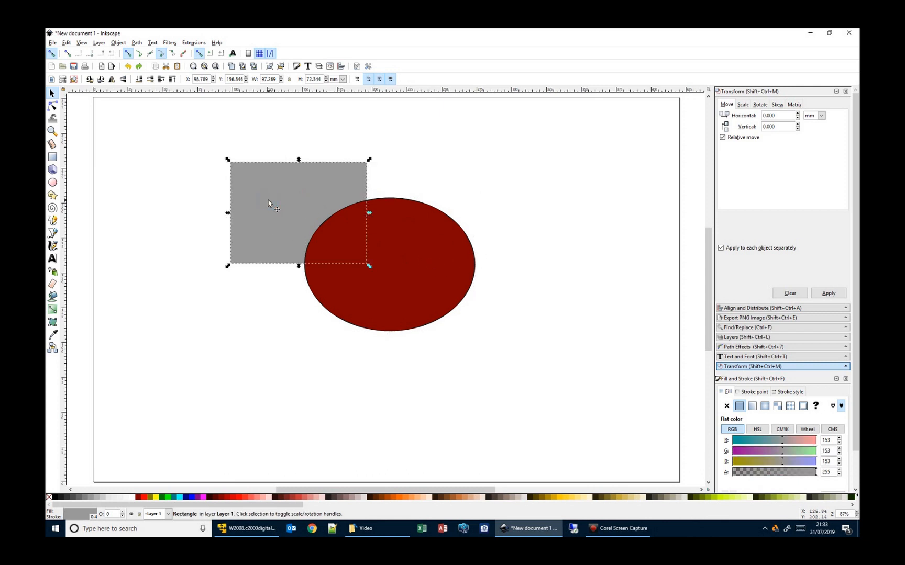
pyautogui.press('Home')
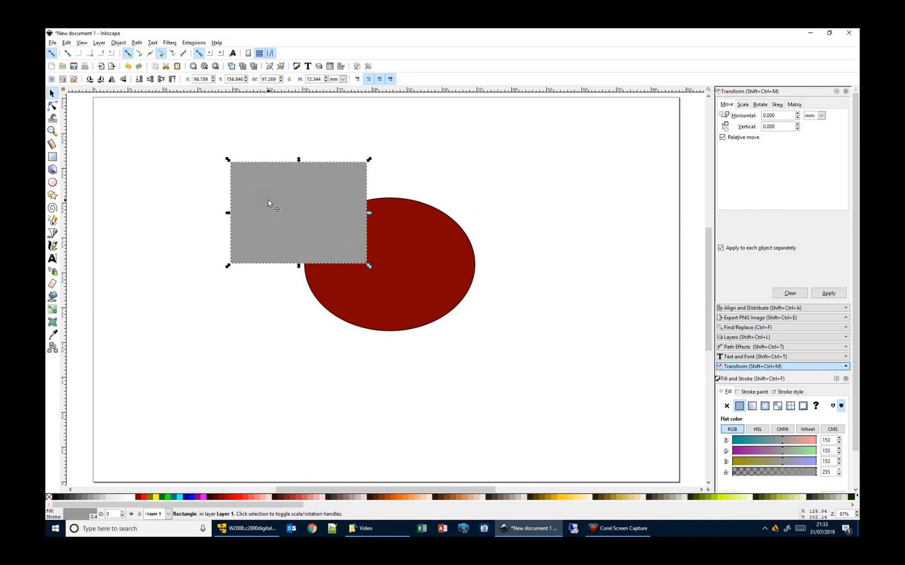
# - Lower the grey rectangle beneath the red ellipse and raise it back to the top of the stacking order
pyautogui.press('End')
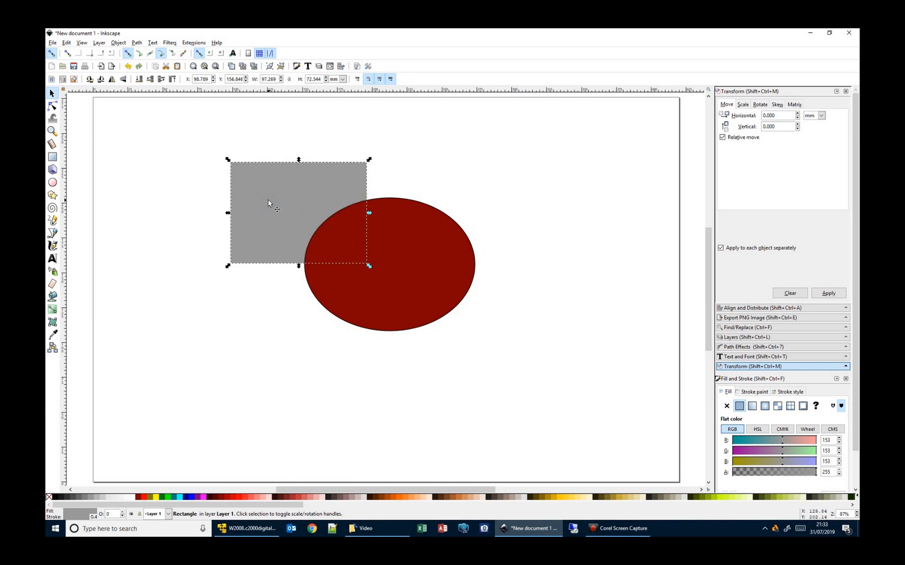
pyautogui.press('Home')
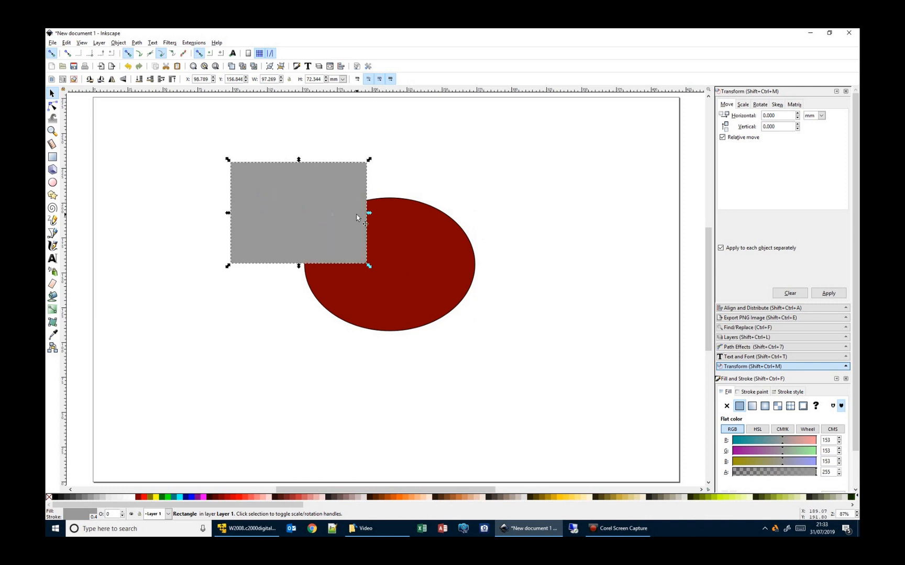
# - Subtract the grey rectangle from the red ellipse with Difference, and undo the subtraction
pyautogui.keyDown('shift'); pyautogui.click(403, 249); pyautogui.keyUp('shift')
pyautogui.hotkey('ctrl', '-')
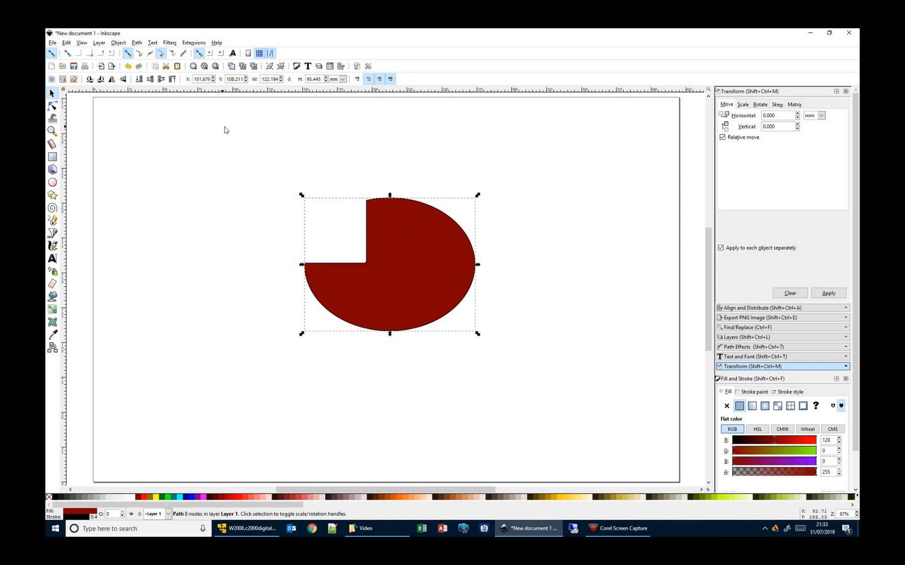
pyautogui.hotkey('ctrl', 'z')
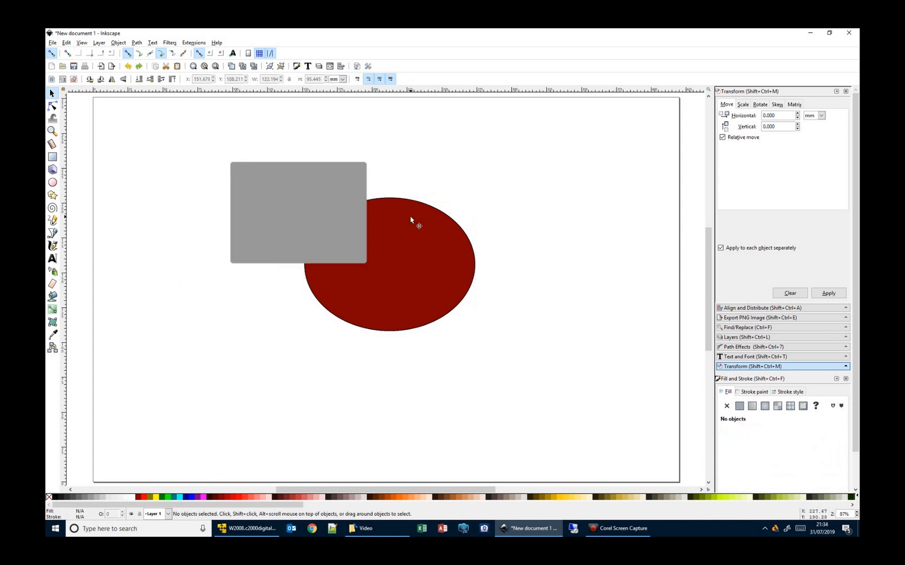
# - Delete the ellipse and rectangle, and draw a new grey rectangle about 161 × 76 mm in the page's upper left area
pyautogui.moveTo(206, 151); pyautogui.dragTo(560, 368)
pyautogui.press('Delete')
pyautogui.click(52, 156)
pyautogui.moveTo(141, 136); pyautogui.dragTo(366, 241)
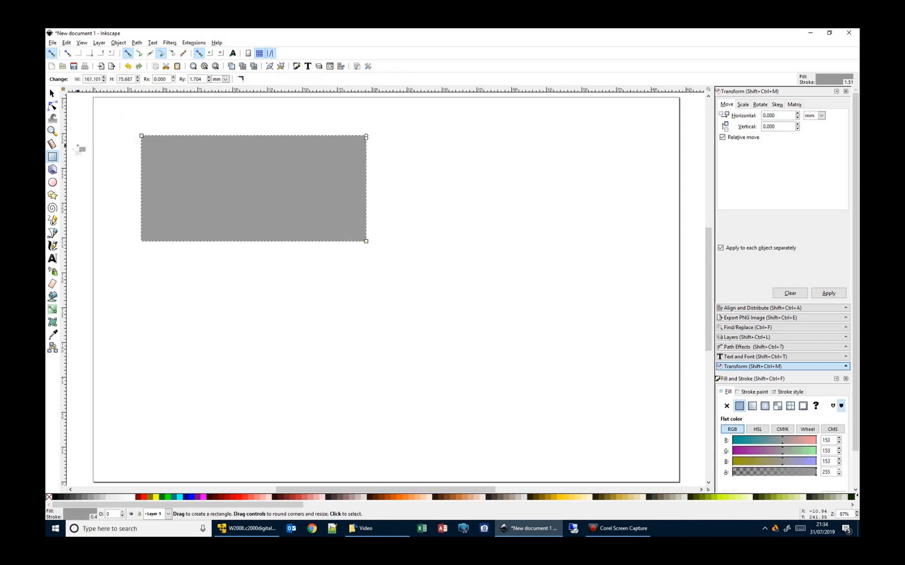
# - Draw a small dark red, square-cornered rectangle beside the grey one and set it to 10 mm wide and 3 mm high
pyautogui.moveTo(413, 142); pyautogui.dragTo(458, 142)
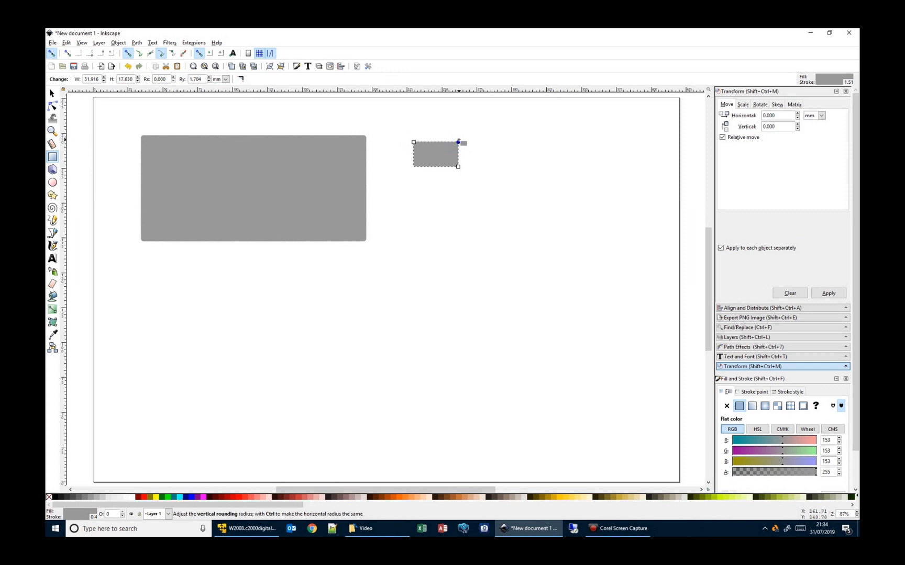
pyautogui.click(138, 497)
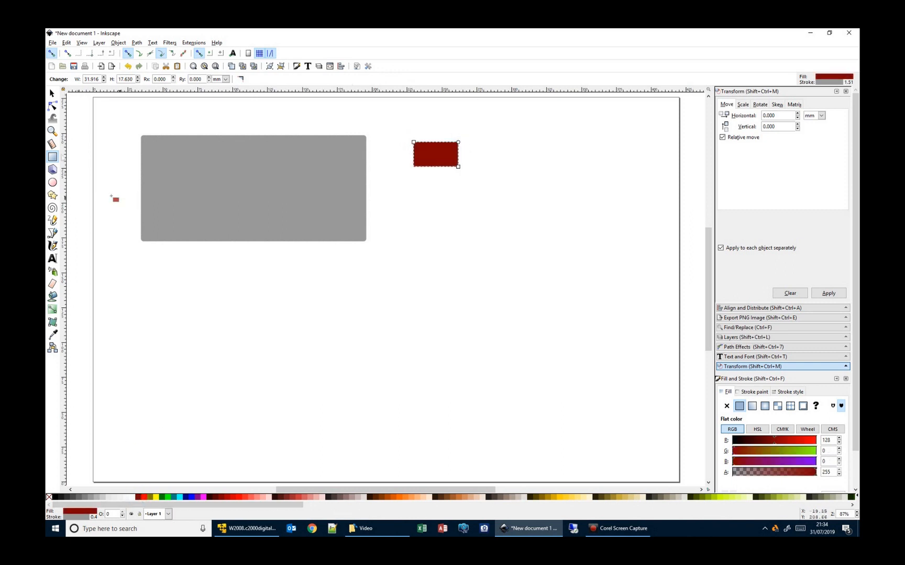
pyautogui.doubleClick(92, 79)
pyautogui.write('10')
pyautogui.press('Tab')
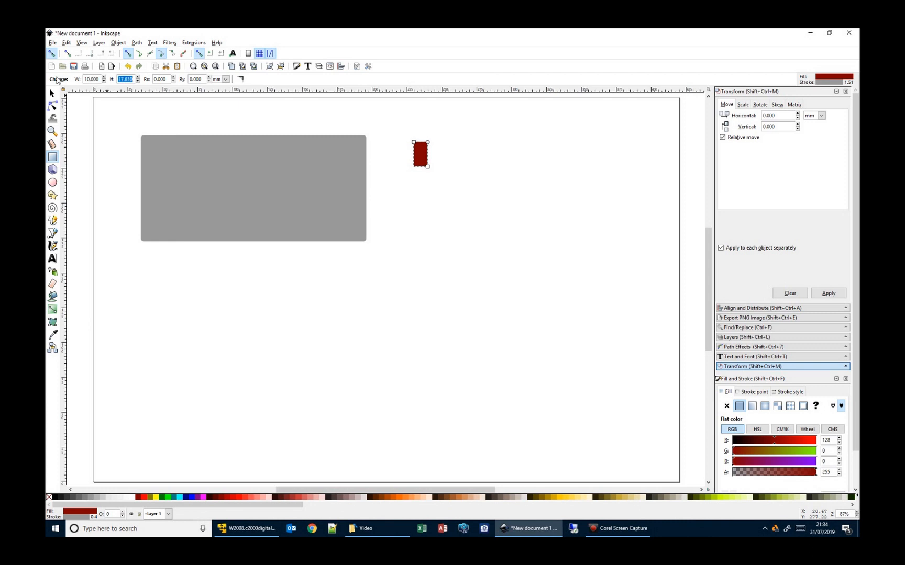
pyautogui.write('3')
pyautogui.press('Tab')
# - Move the small red rectangle so that it snaps into the grey rectangle's upper right corner
pyautogui.click(51, 93)
pyautogui.click(234, 182)
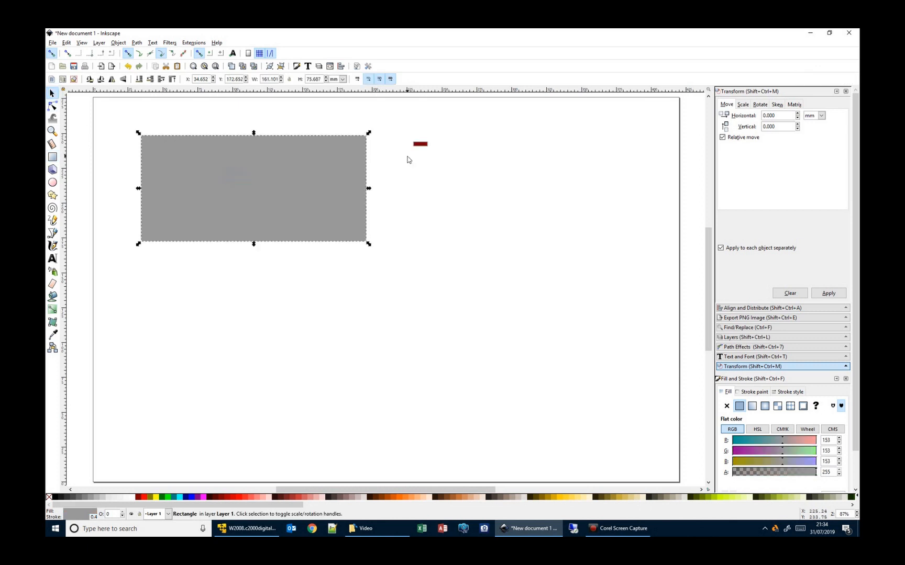
pyautogui.click(420, 145)
pyautogui.moveTo(427, 146); pyautogui.dragTo(363, 138)
pyautogui.click(409, 184)
pyautogui.click(359, 137)
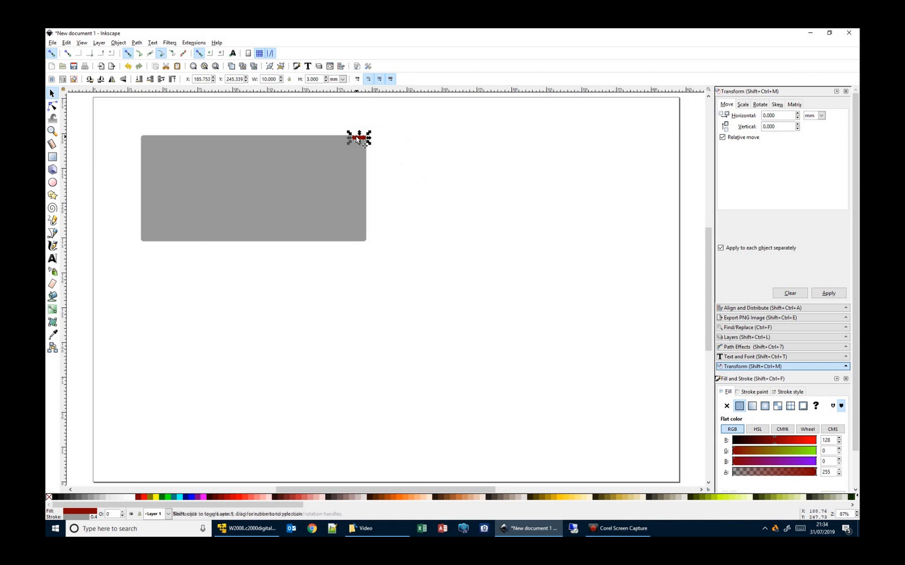
# - Shift the red rectangle 10 mm left and create seven duplicates at 20 mm spacing along the grey rectangle's top edge
pyautogui.press('Left')
pyautogui.hotkey('ctrl', 'd')
pyautogui.hotkey('shift', 'Left')
pyautogui.hotkey('shift', 'Left')
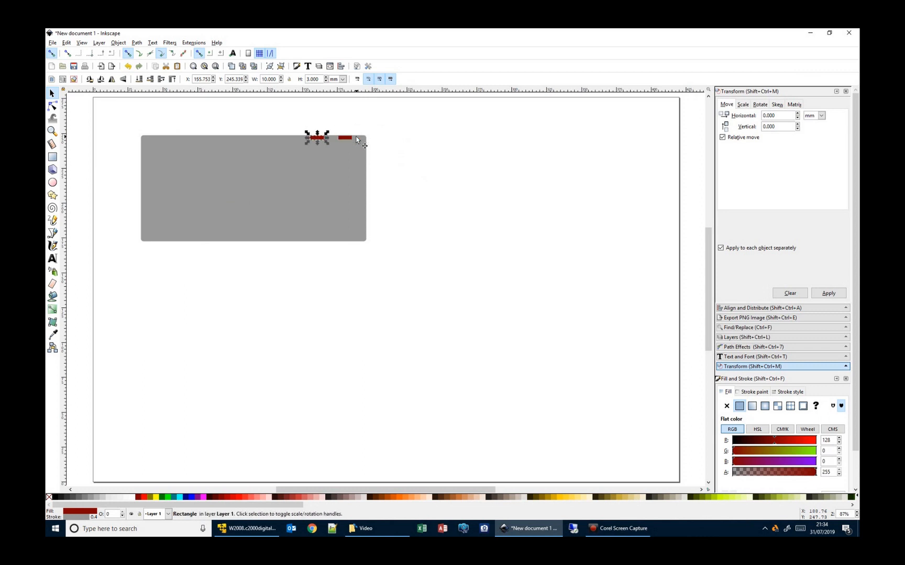
pyautogui.press('ctrl')
pyautogui.hotkey('ctrl', 'd')
pyautogui.hotkey('shift', 'Left')
pyautogui.hotkey('shift', 'Left')
pyautogui.hotkey('ctrl', 'd')
pyautogui.hotkey('shift', 'Left')
pyautogui.hotkey('shift', 'Left')
pyautogui.hotkey('shift', 'Left')
pyautogui.hotkey('ctrl', 'd')
pyautogui.hotkey('shift', 'Left')
pyautogui.hotkey('shift', 'Left')
pyautogui.hotkey('ctrl', 'd')
pyautogui.hotkey('shift', 'Left')
pyautogui.hotkey('shift', 'Left')
pyautogui.hotkey('shift', 'Left')
pyautogui.hotkey('ctrl', 'd')
pyautogui.hotkey('shift', 'Left')
pyautogui.hotkey('shift', 'Left')
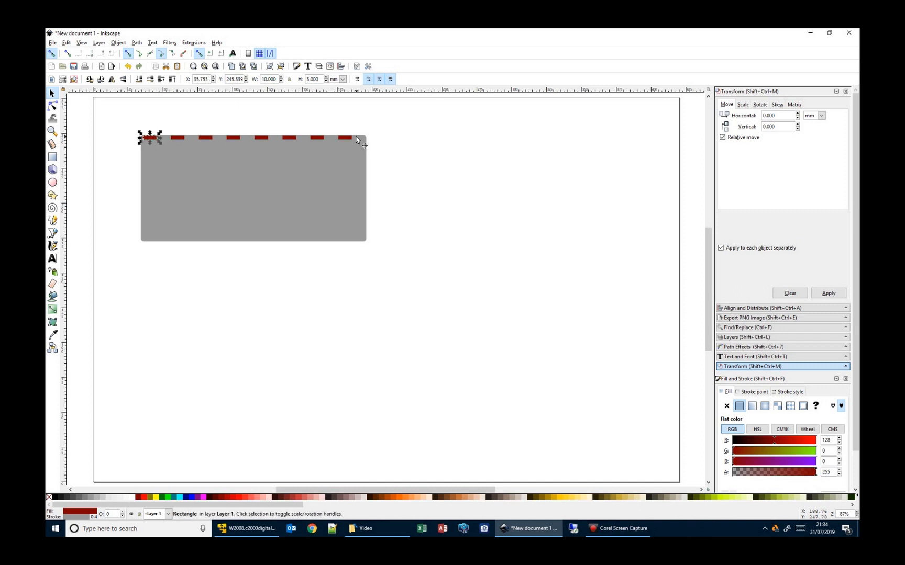
# - Select the eight small red rectangles along the top edge and group them
pyautogui.click(401, 132)
pyautogui.moveTo(126, 132); pyautogui.dragTo(373, 154)
pyautogui.press('ctrl')
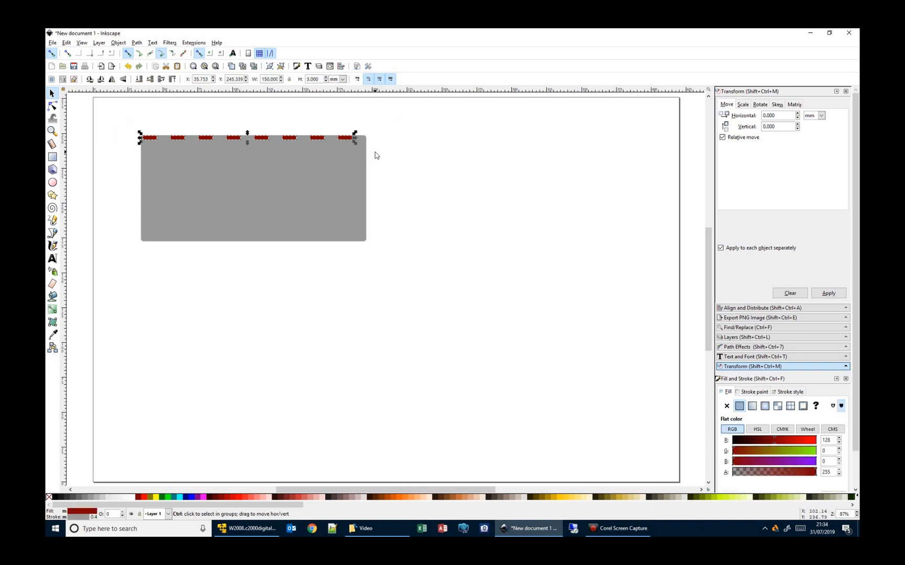
pyautogui.hotkey('ctrl', 'g')
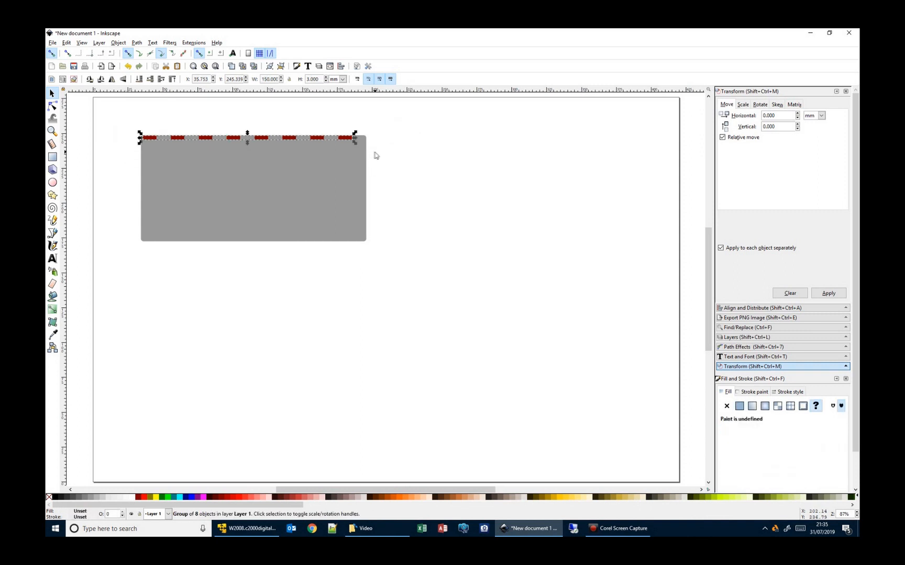
# - Centre the group of red rectangles horizontally on the grey rectangle
pyautogui.keyDown('shift'); pyautogui.click(279, 179); pyautogui.keyUp('shift')
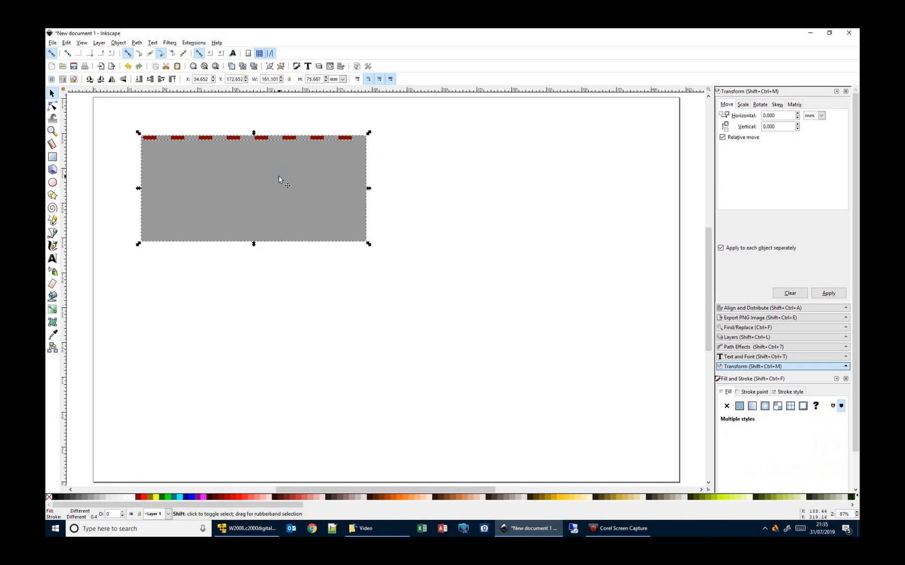
pyautogui.hotkey('ctrl', 'alt', 'h')
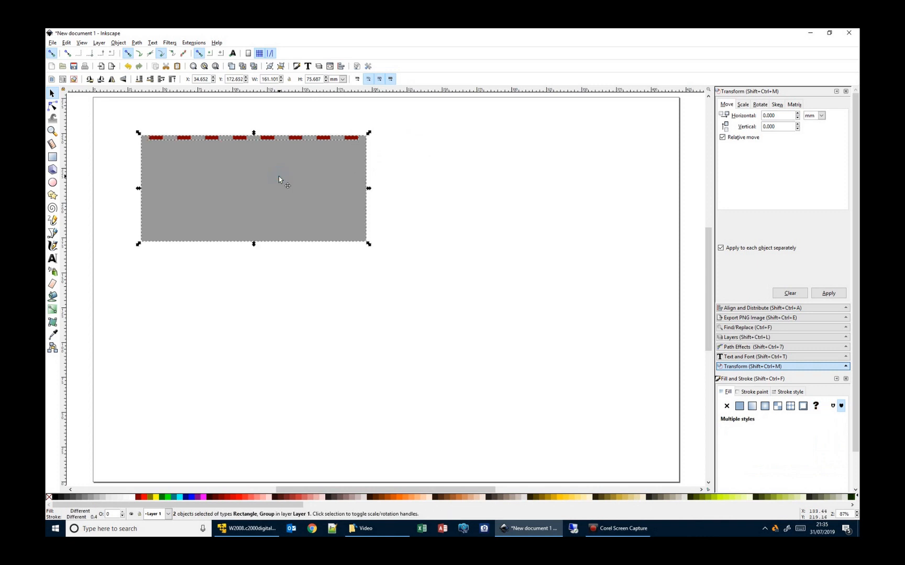
pyautogui.click(400, 177)
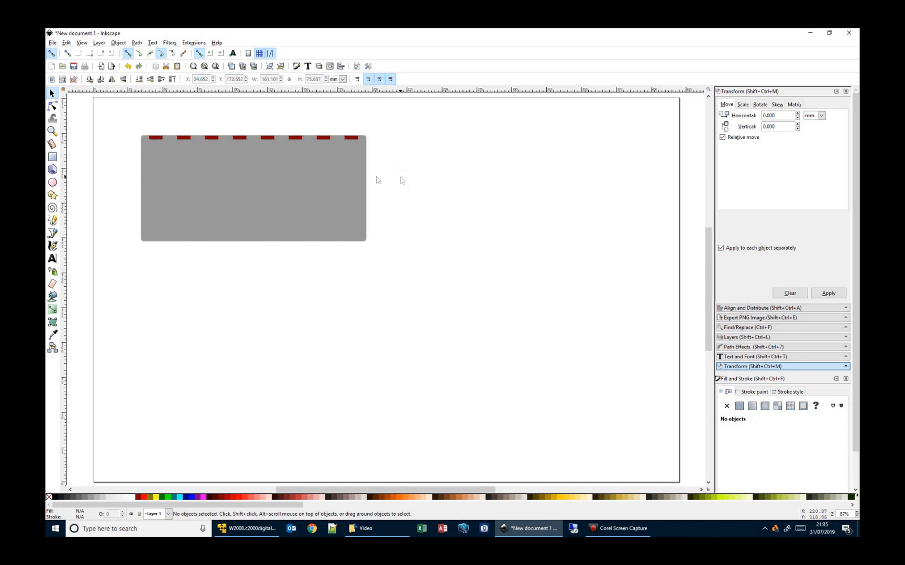
# - Try to subtract the grouped red rectangles from the grey rectangle with Difference
pyautogui.moveTo(123, 124); pyautogui.dragTo(406, 280)
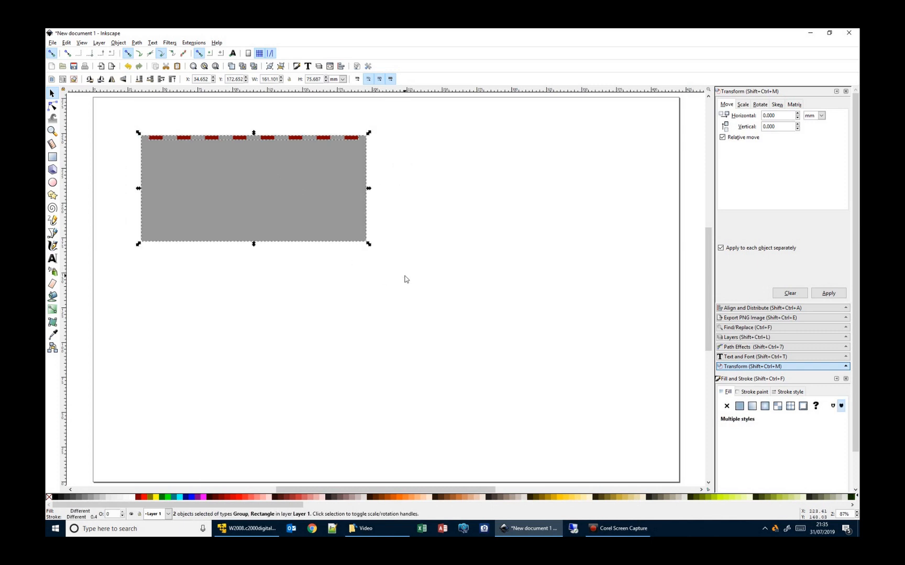
pyautogui.hotkey('ctrl', '-')
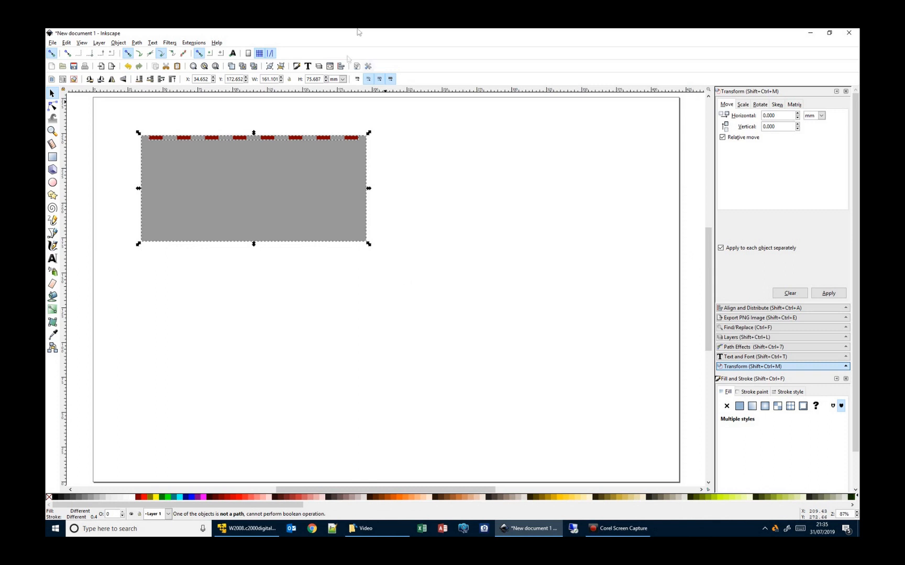
# - Ungroup the row of eight small red rectangles
pyautogui.click(403, 180)
pyautogui.click(354, 138)
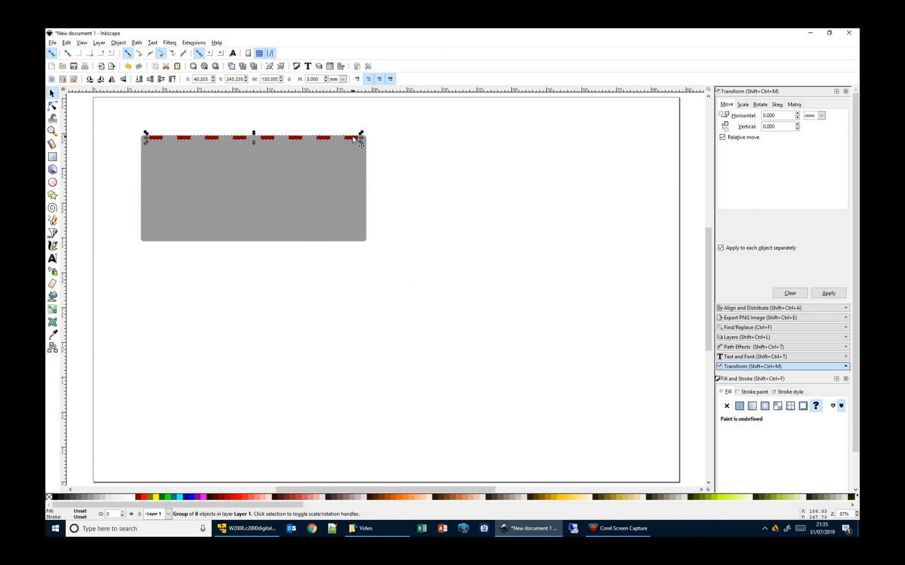
pyautogui.moveTo(134, 119); pyautogui.dragTo(411, 156)
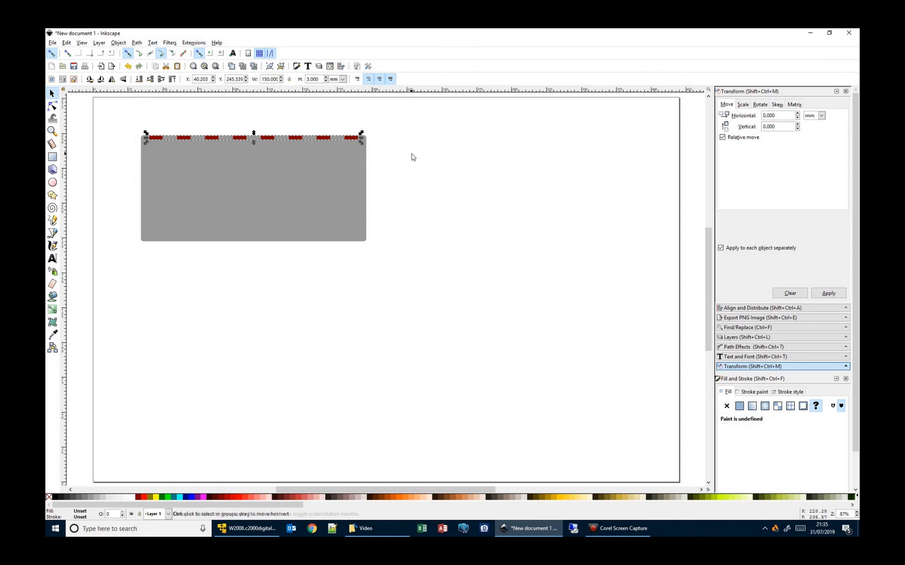
pyautogui.hotkey('ctrl', 'shift', 'g')
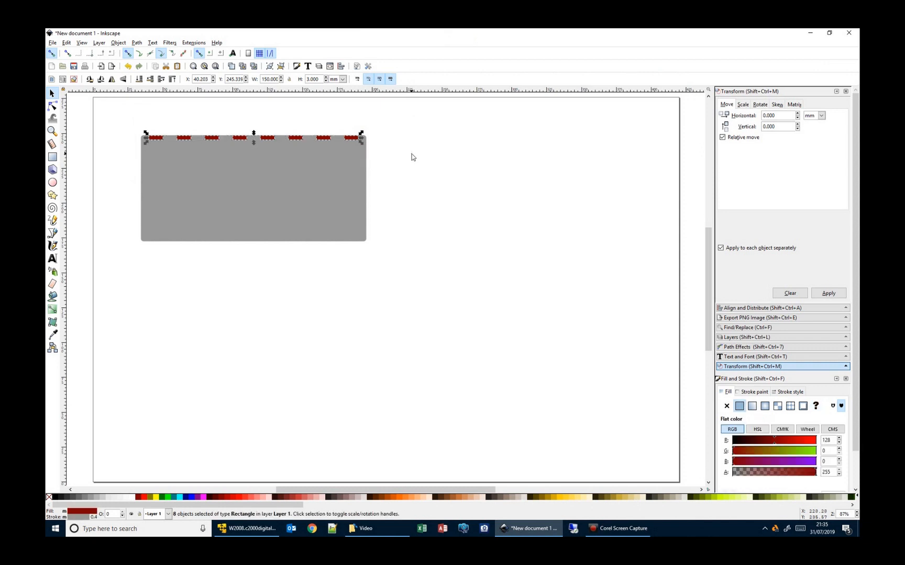
# - Try a Boolean operation on the grey rectangle with all eight separate red rectangles, and undo it
pyautogui.click(430, 180)
pyautogui.moveTo(134, 126); pyautogui.dragTo(398, 277)
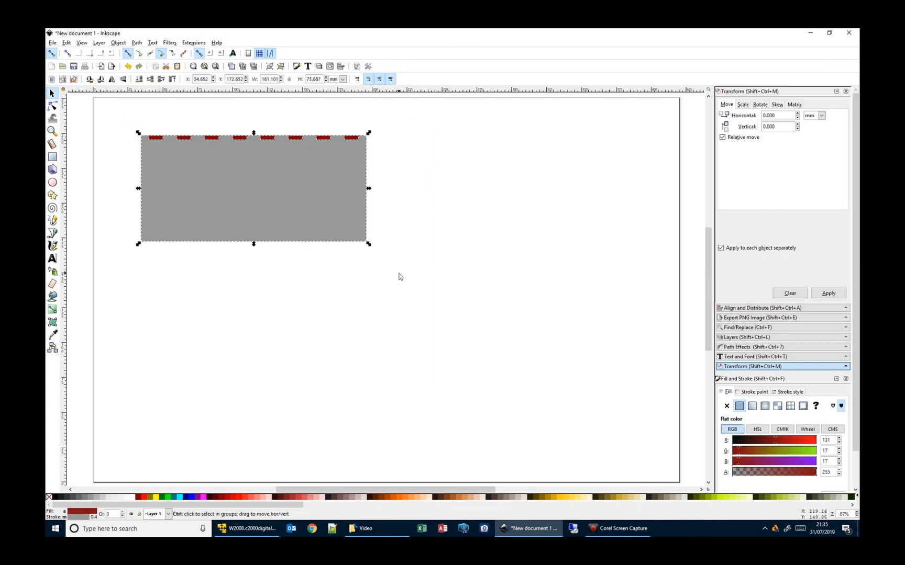
pyautogui.hotkey('ctrl', '+')
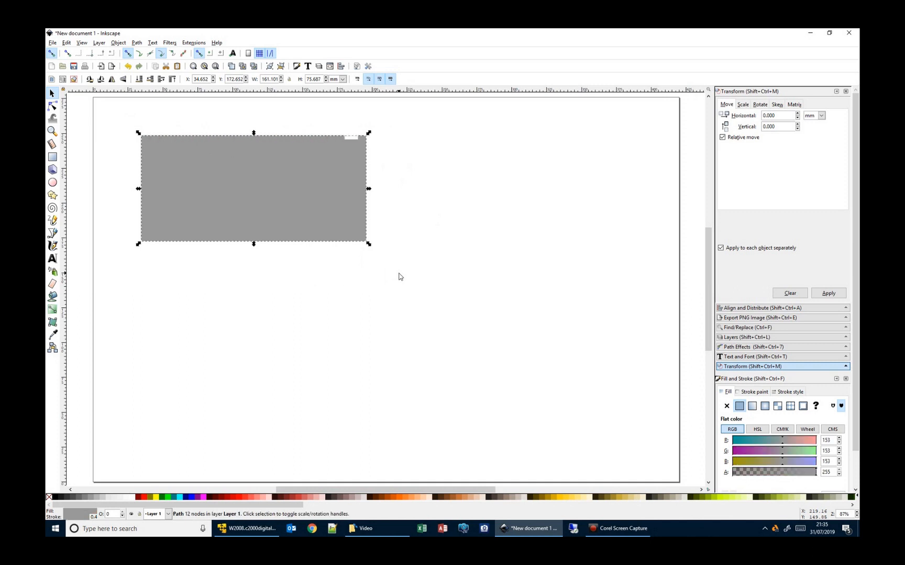
pyautogui.press('Escape')
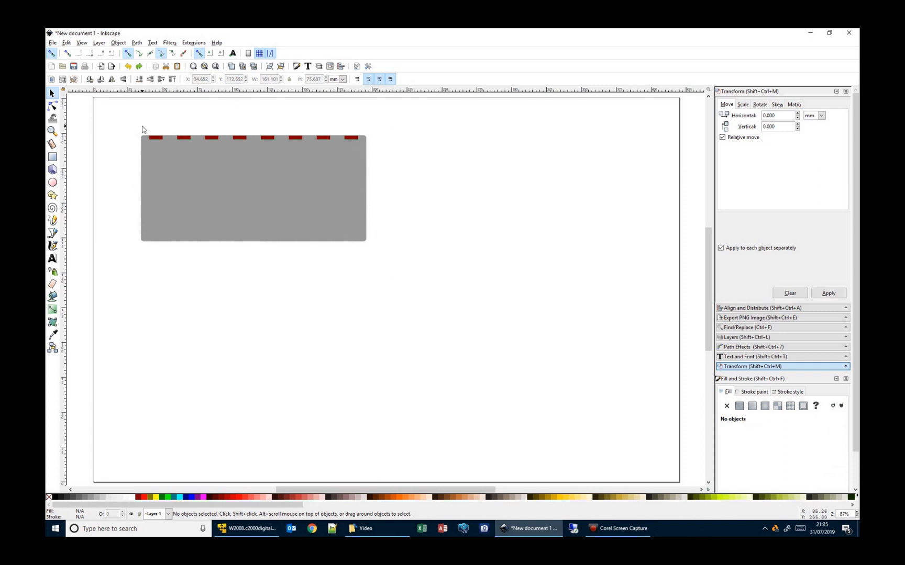
# - Combine the eight small red rectangles into a single path
pyautogui.moveTo(142, 126); pyautogui.dragTo(419, 157)
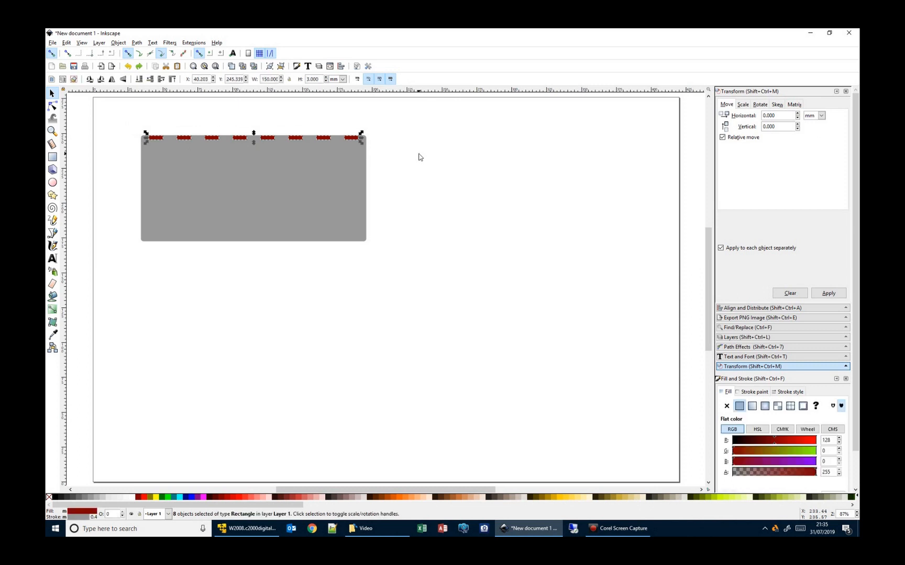
pyautogui.click(136, 43)
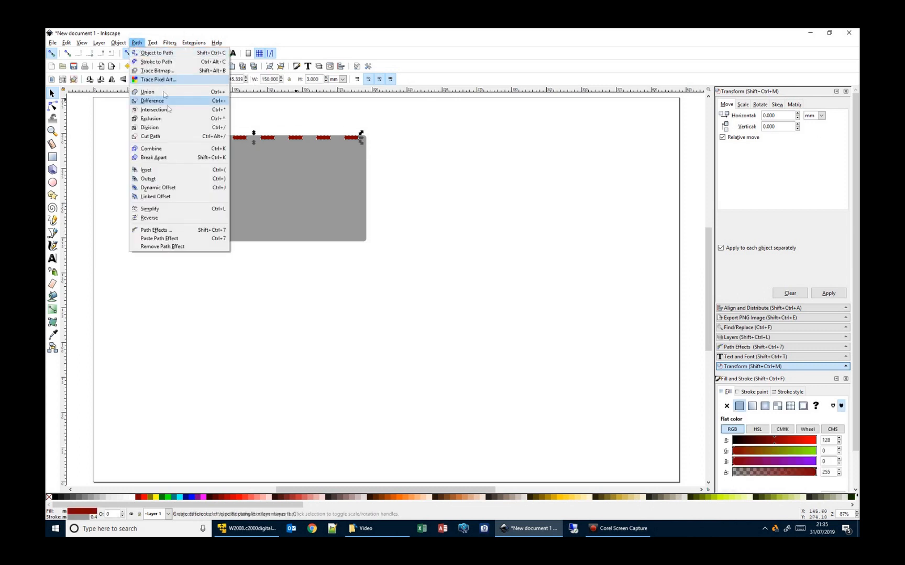
pyautogui.click(169, 149)
# - Cut the combined red path out of the grey rectangle with Difference, and undo the cut
pyautogui.press('ctrl')
pyautogui.keyDown('shift'); pyautogui.click(215, 190); pyautogui.keyUp('shift')
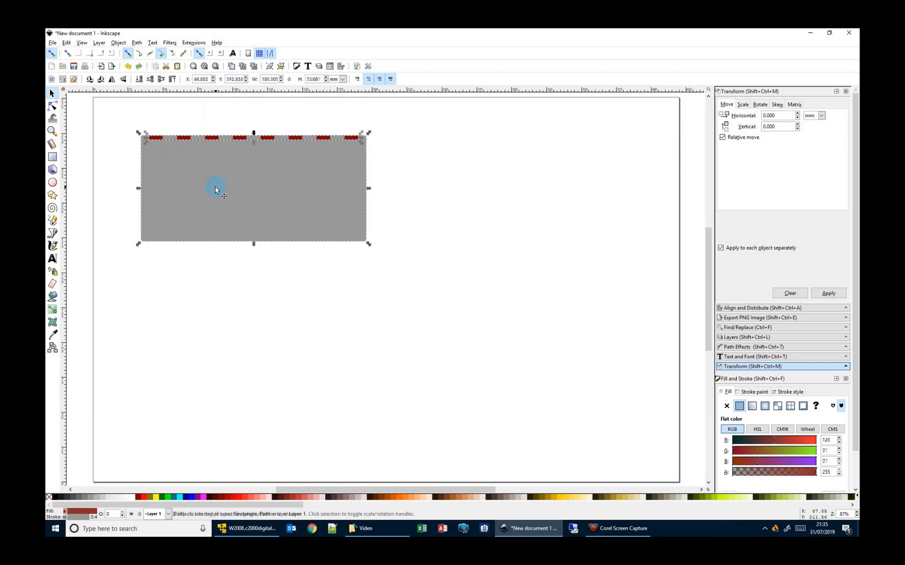
pyautogui.hotkey('ctrl', '-')
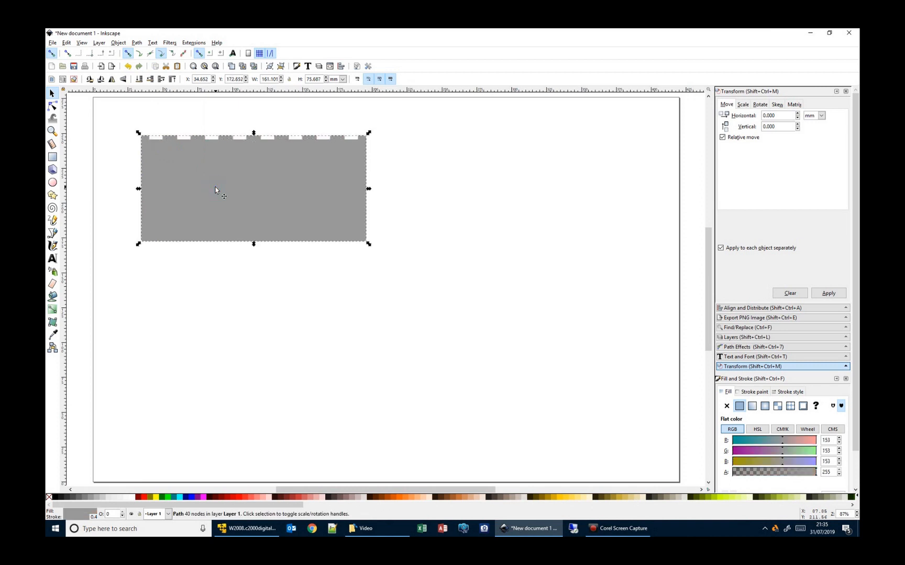
pyautogui.click(387, 188)
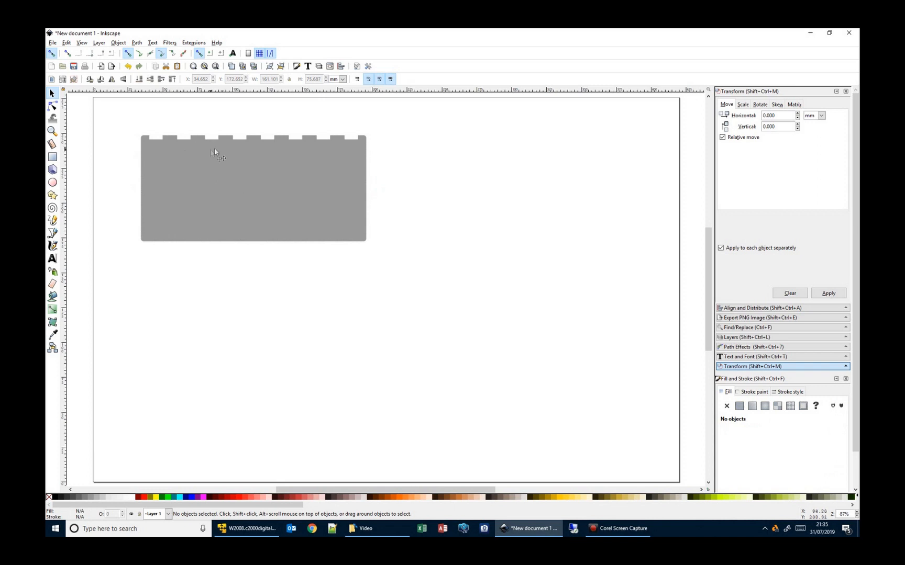
pyautogui.press('ctrl')
pyautogui.hotkey('ctrl', 'z')
# - Duplicate the combined red path and move the copy 20 mm up, above the grey rectangle
pyautogui.moveTo(139, 130); pyautogui.dragTo(441, 174)
pyautogui.hotkey('ctrl', 'd')
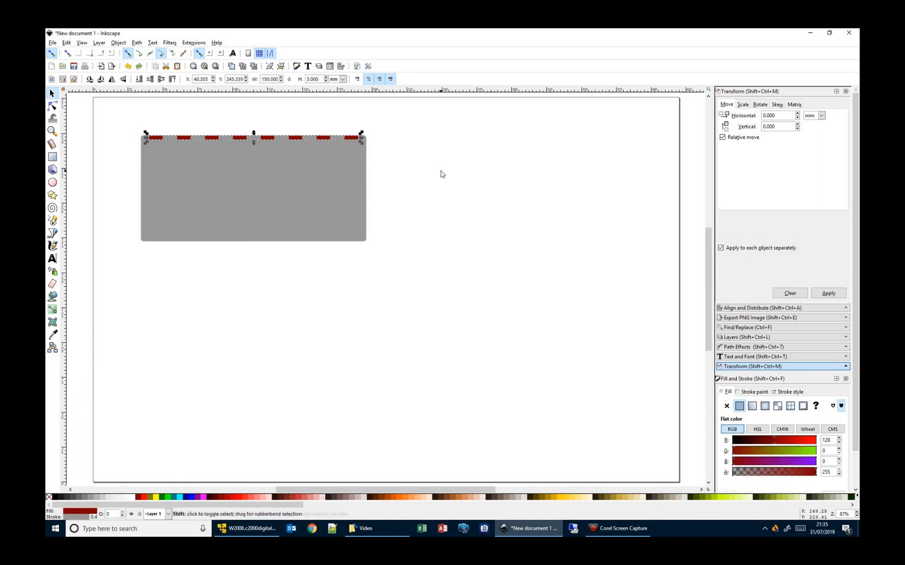
pyautogui.hotkey('shift', 'Up')
pyautogui.hotkey('shift', 'Up')
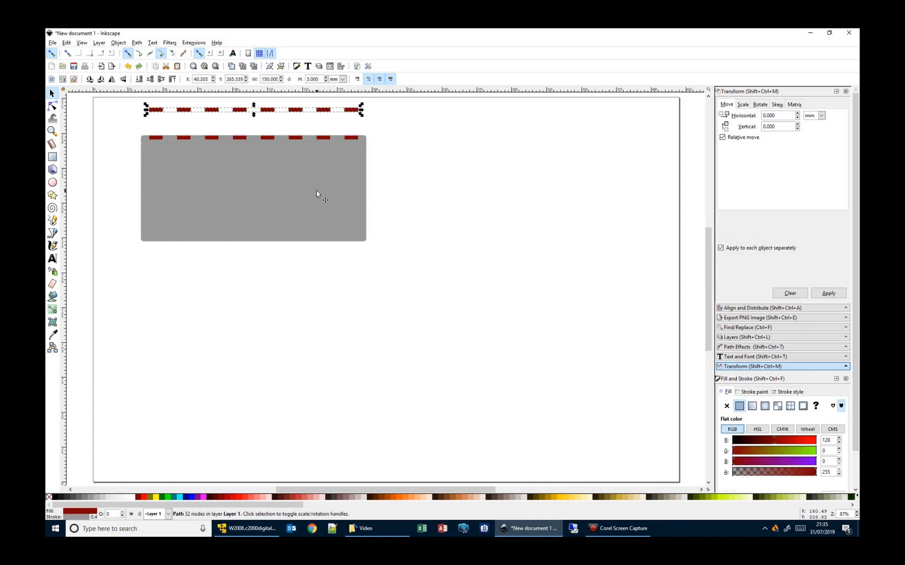
# - Subtract the red path on the grey rectangle's top edge from the rectangle to cut the notches
pyautogui.moveTo(120, 124); pyautogui.dragTo(440, 173)
pyautogui.keyDown('shift'); pyautogui.click(316, 193); pyautogui.keyUp('shift')
pyautogui.hotkey('ctrl', '-')
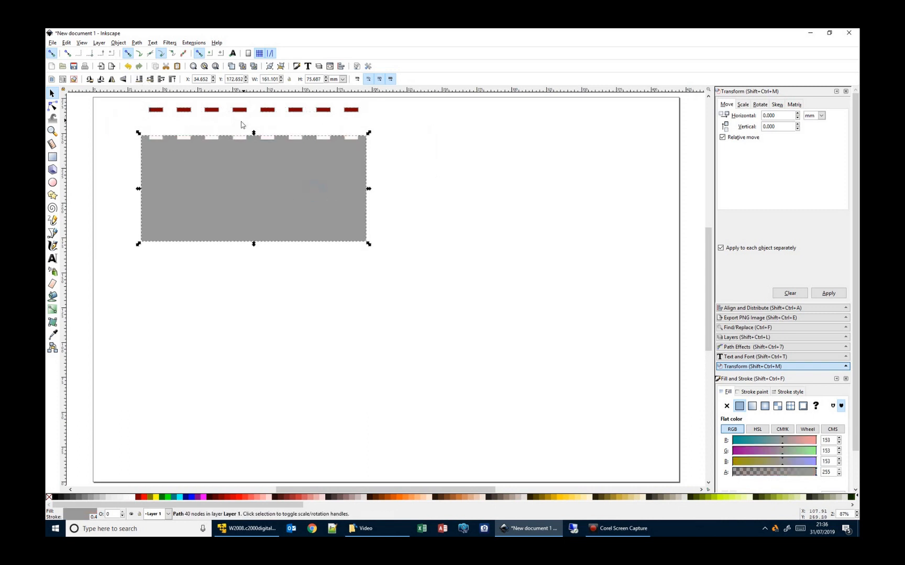
# - Draw a red rectangle about 168 × 13 mm between the row of red tabs and the notched grey panel
pyautogui.click(52, 156)
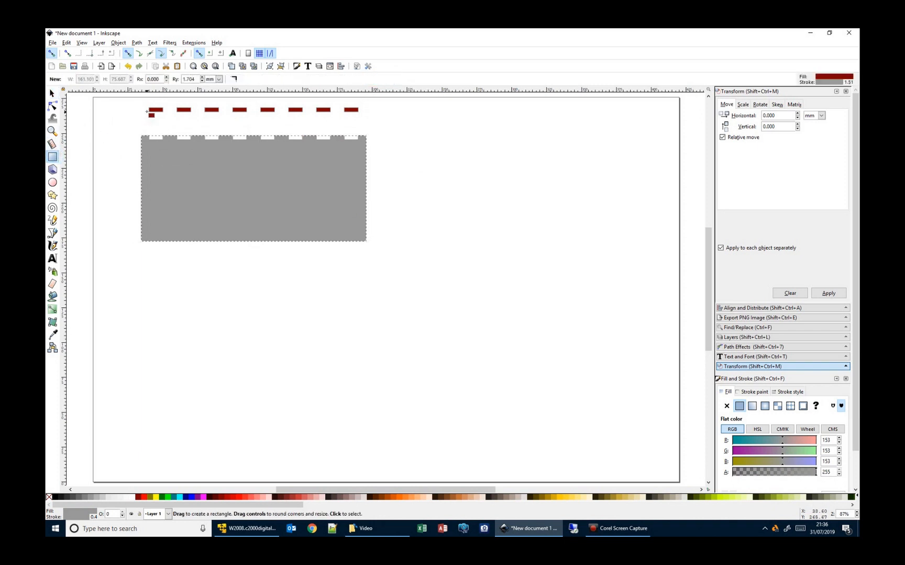
pyautogui.moveTo(133, 113); pyautogui.dragTo(366, 132)
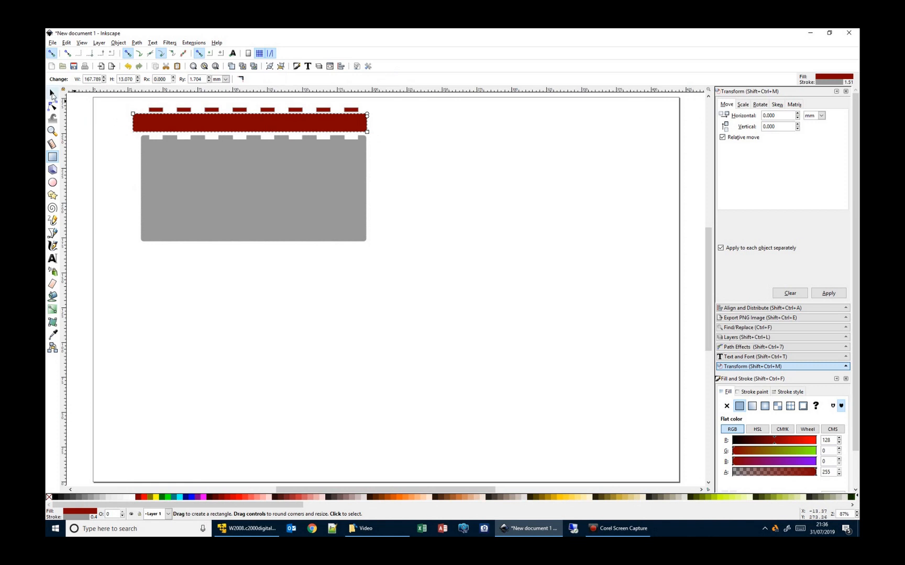
# - Centre the row of red tabs on the red rectangle in both directions, and undo the vertical centring
pyautogui.click(52, 93)
pyautogui.keyDown('shift'); pyautogui.click(241, 111); pyautogui.keyUp('shift')
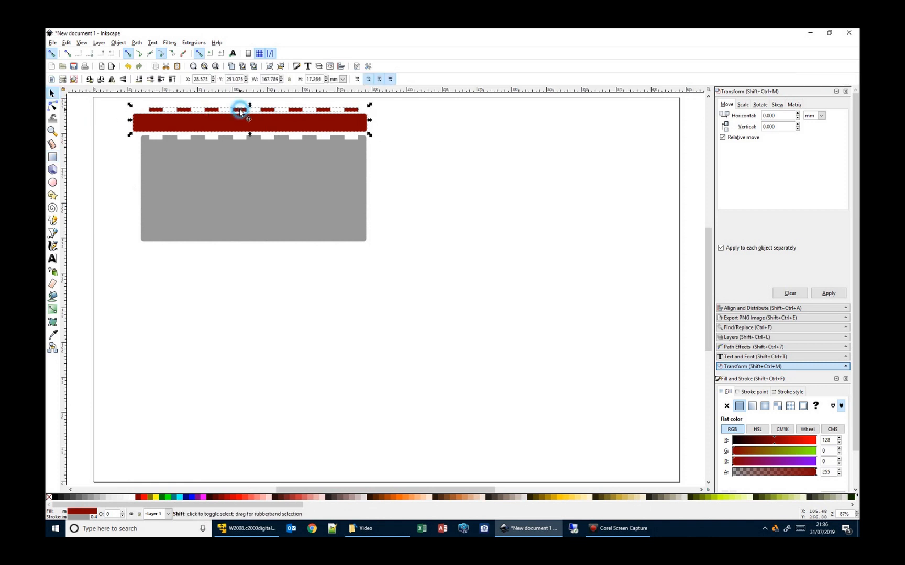
pyautogui.press('ctrl+alt+KP_5')
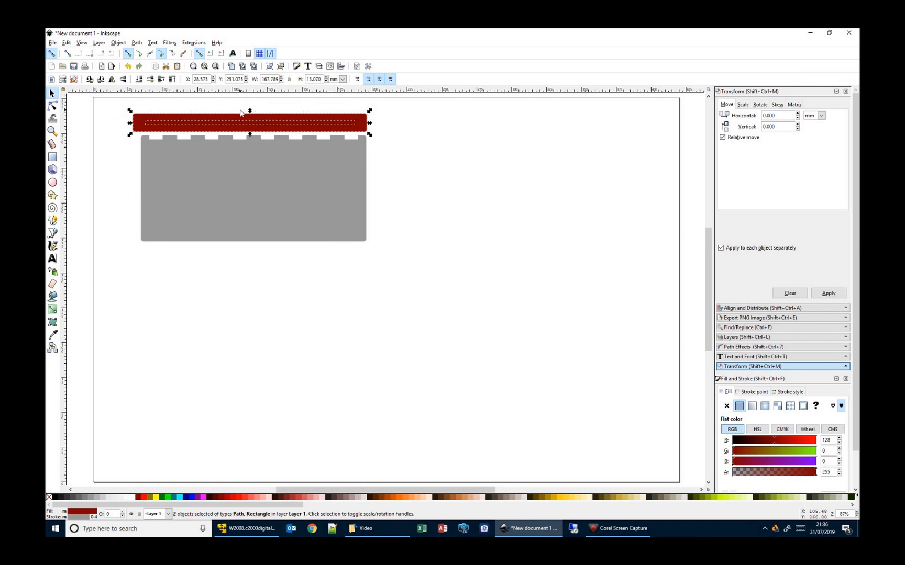
pyautogui.hotkey('ctrl', 'z')
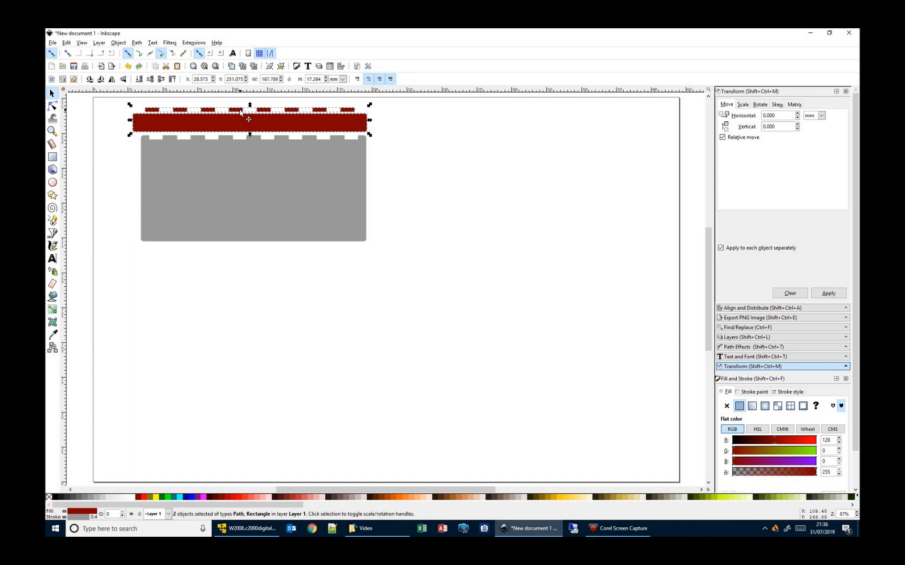
pyautogui.click(398, 129)
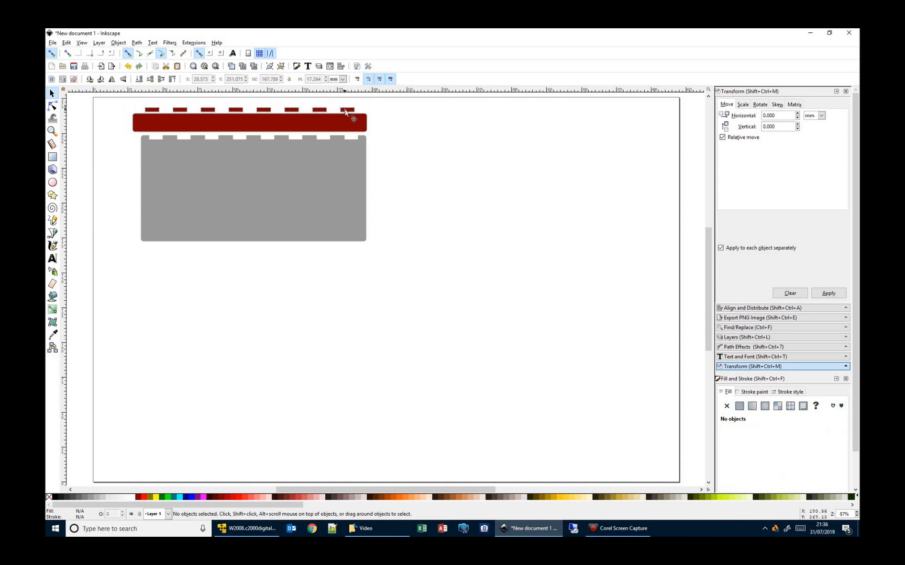
# - Place the row of red tabs against the red rectangle's lower edge, above the grey panel, and centre the two horizontally
pyautogui.moveTo(345, 113); pyautogui.dragTo(375, 141)
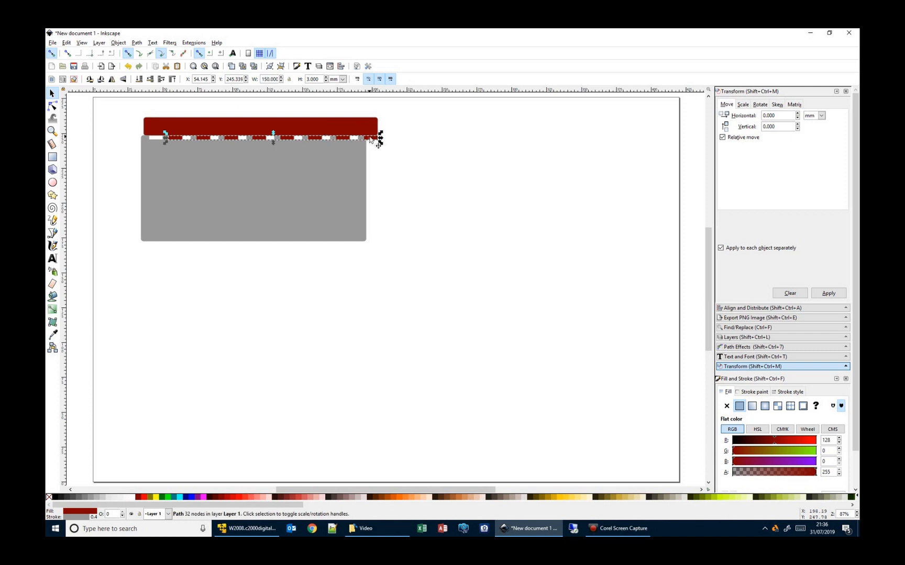
pyautogui.keyDown('shift'); pyautogui.click(346, 128); pyautogui.keyUp('shift')
pyautogui.moveTo(346, 127); pyautogui.dragTo(337, 114)
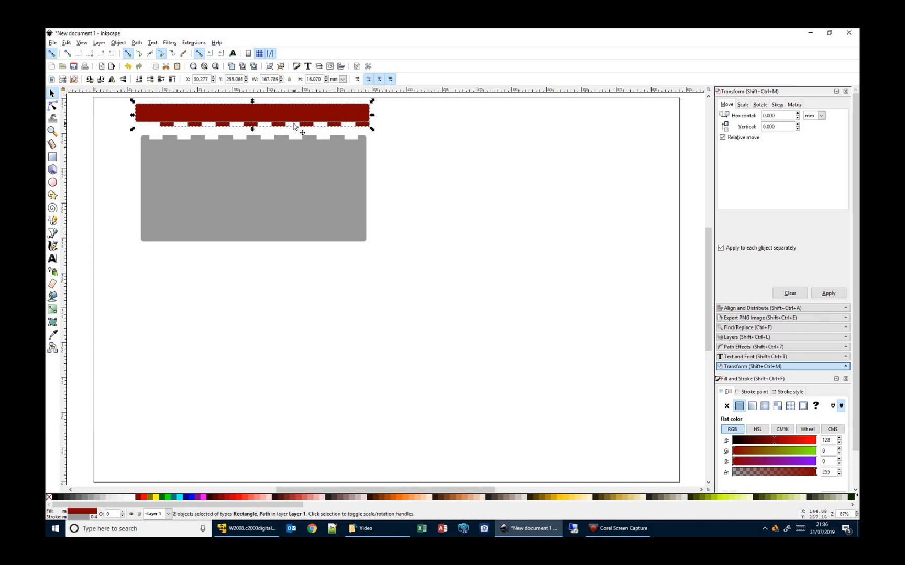
pyautogui.hotkey('ctrl', 'alt', 'h')
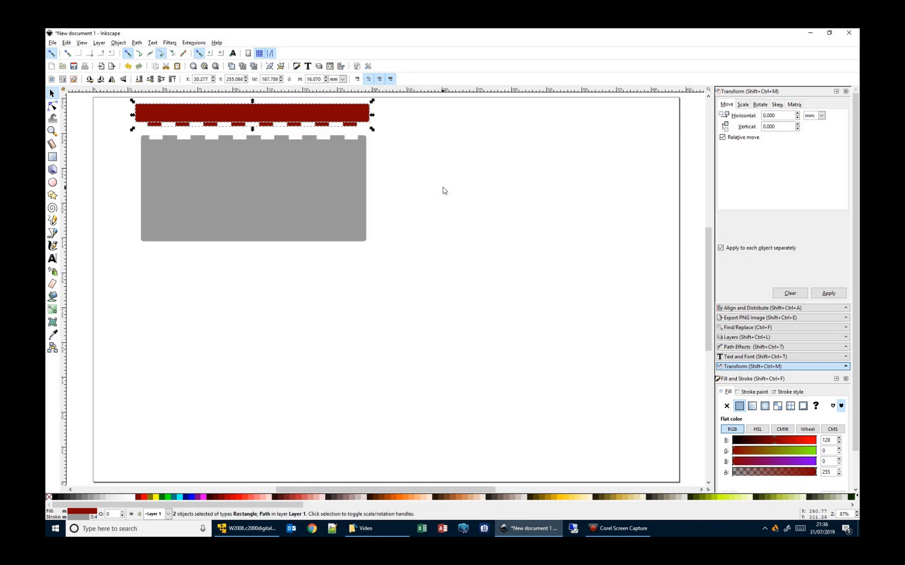
# - Merge the red rectangle and the row of red tabs into one path with Union
pyautogui.click(444, 189)
pyautogui.click(295, 124)
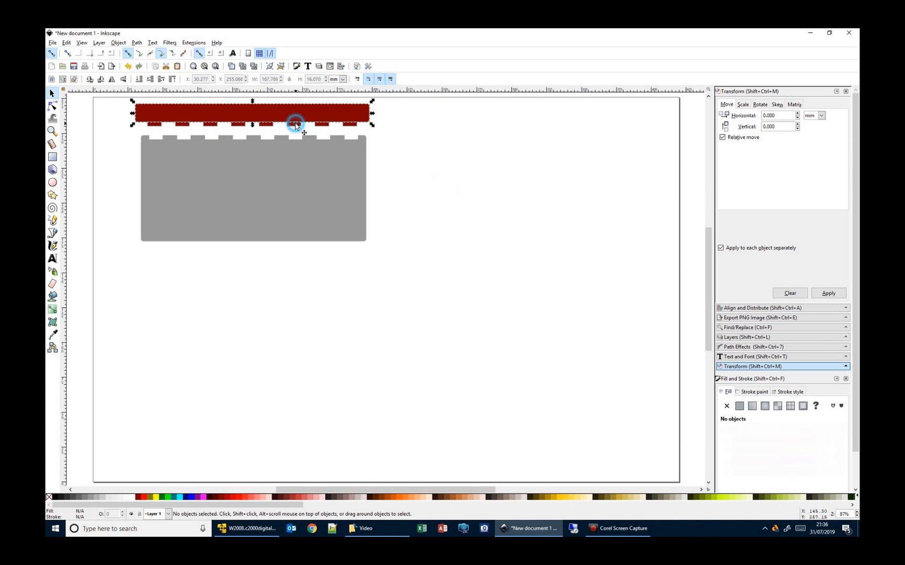
pyautogui.keyDown('shift'); pyautogui.click(292, 127); pyautogui.keyUp('shift')
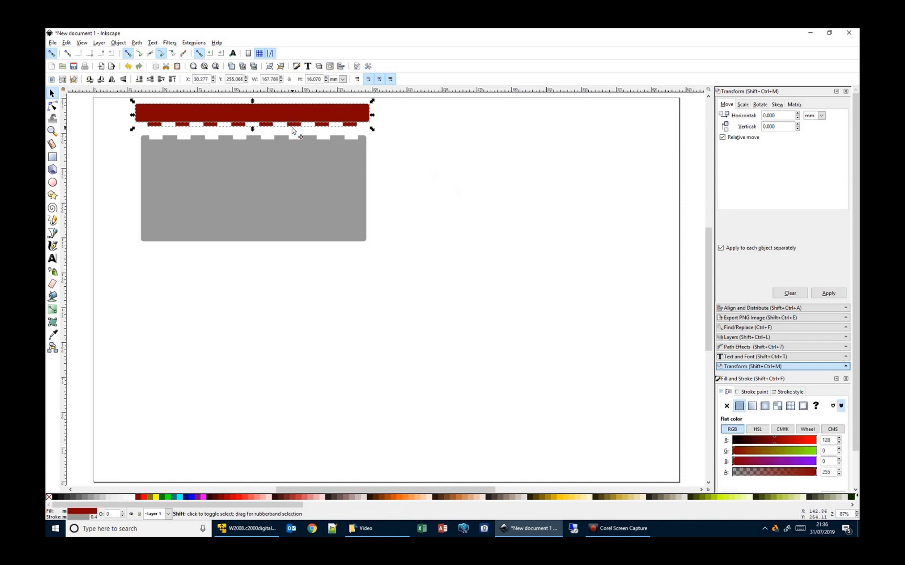
pyautogui.hotkey('ctrl', '+')
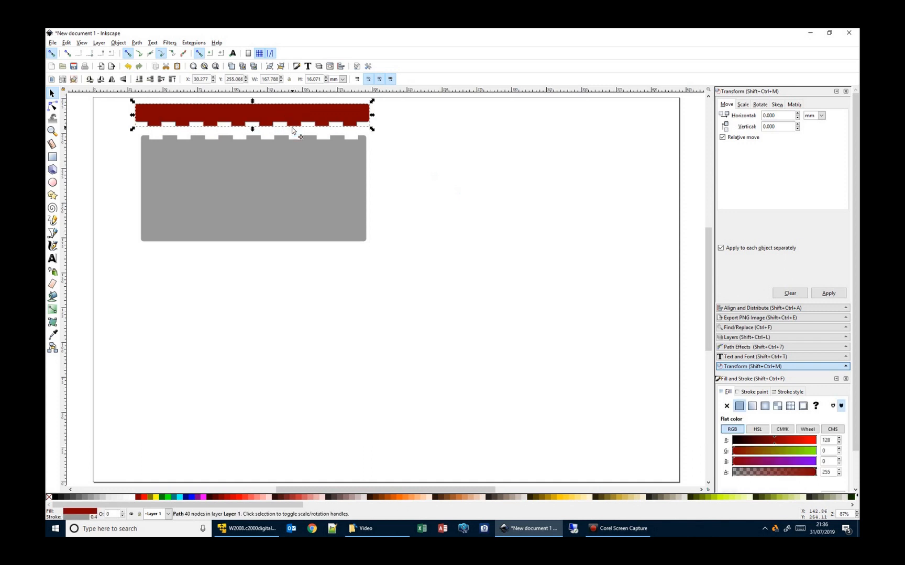
# - Move the tabbed red strip down to the grey panel so its tabs line up with the notches
pyautogui.click(268, 174)
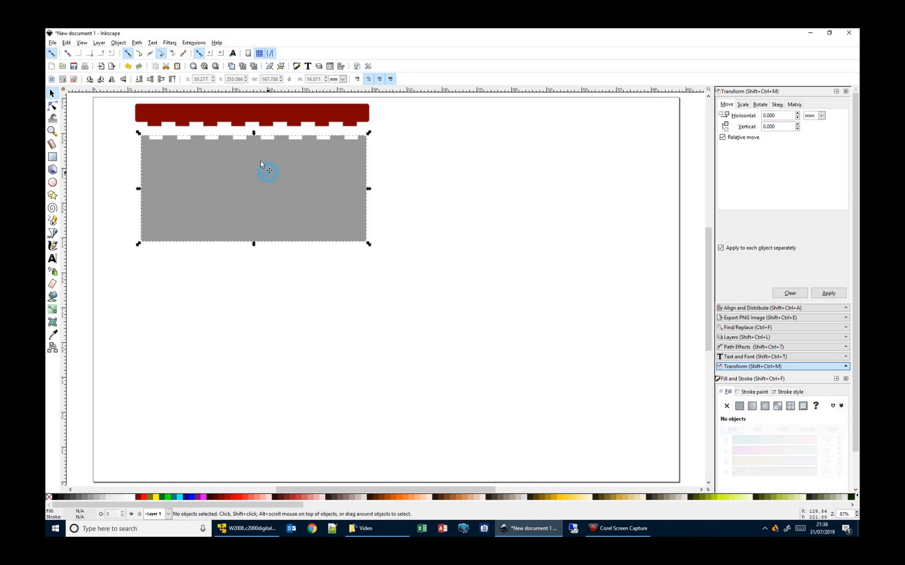
pyautogui.click(248, 114)
pyautogui.moveTo(246, 115)
pyautogui.mouseDown()
pyautogui.moveTo(246, 125)
pyautogui.moveTo(244, 113)
pyautogui.mouseUp()
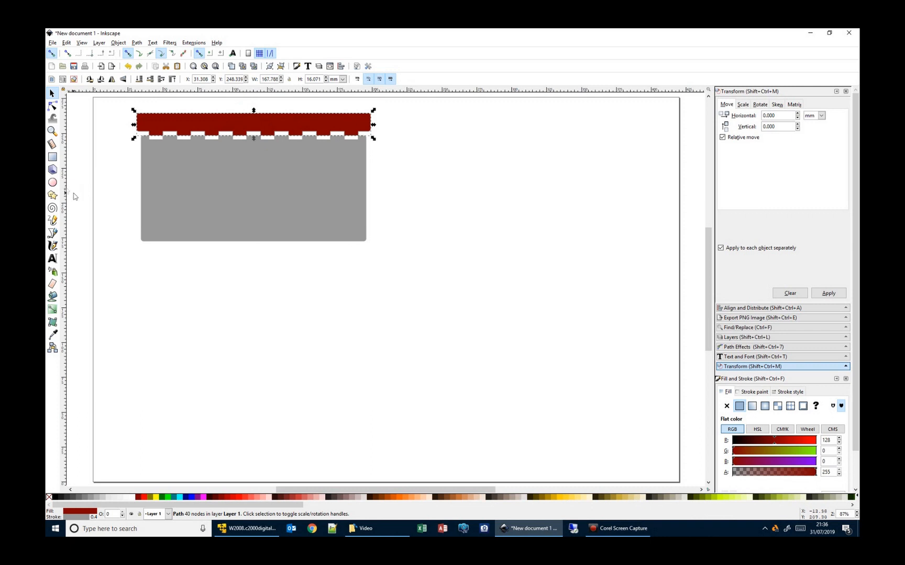
# - Draw a red circle about 66 mm in diameter beside the grey panel and a small yellow-filled circle near its middle
pyautogui.click(52, 182)
pyautogui.moveTo(399, 185); pyautogui.dragTo(499, 278)
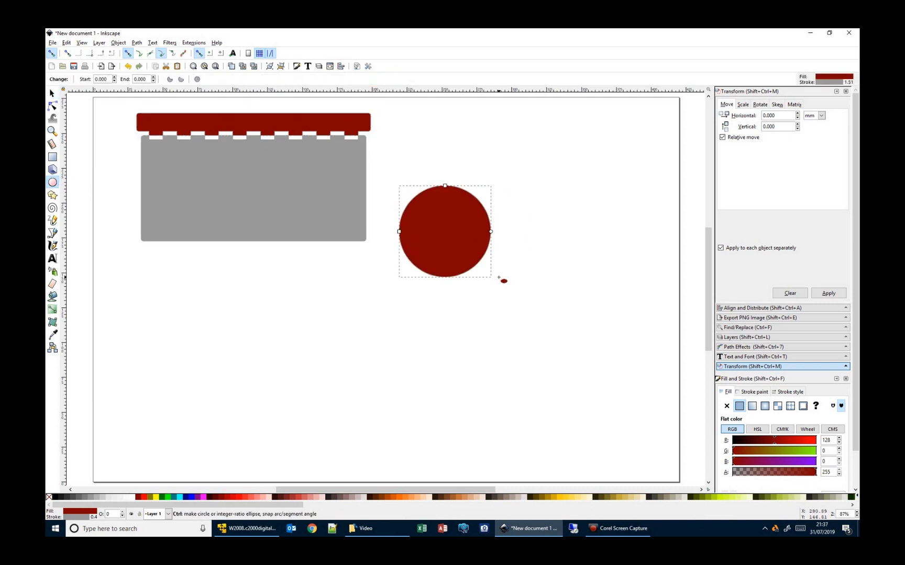
pyautogui.moveTo(440, 223); pyautogui.dragTo(456, 239)
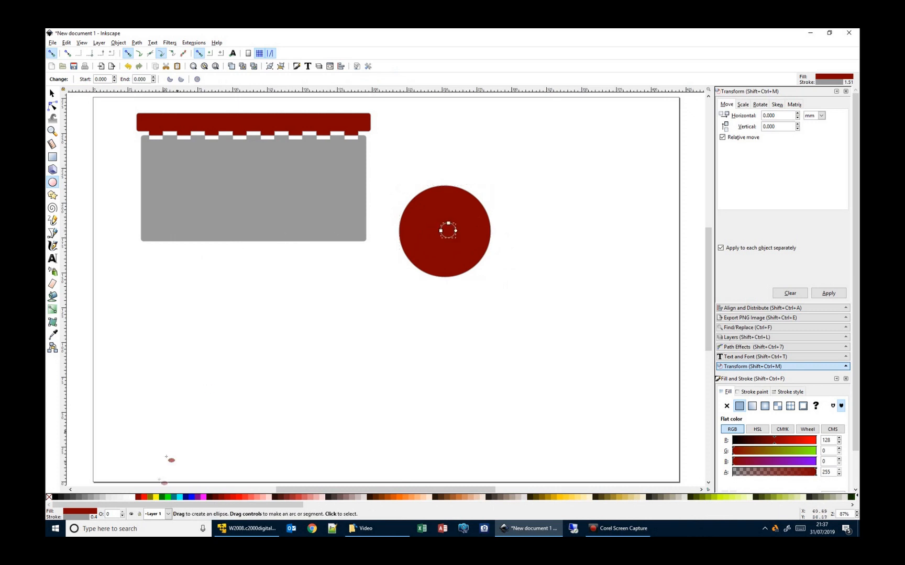
pyautogui.click(156, 498)
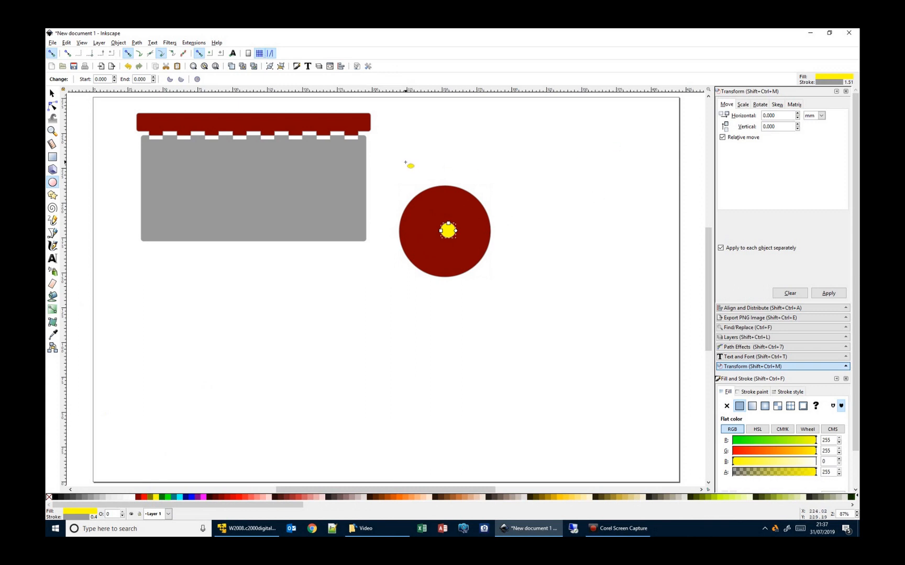
# - Centre the small yellow circle and the large red circle on each other in both directions
pyautogui.click(52, 93)
pyautogui.moveTo(387, 164); pyautogui.dragTo(517, 286)
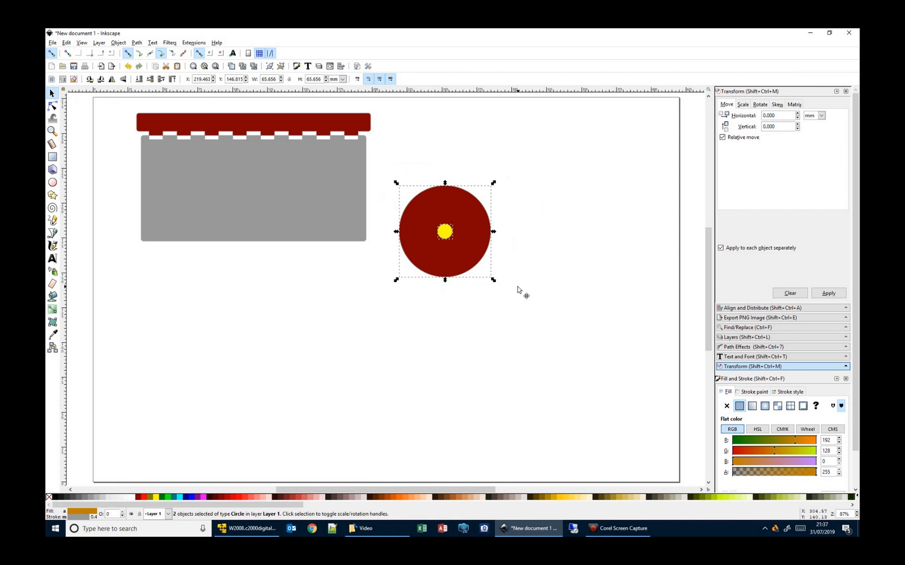
pyautogui.click(448, 236)
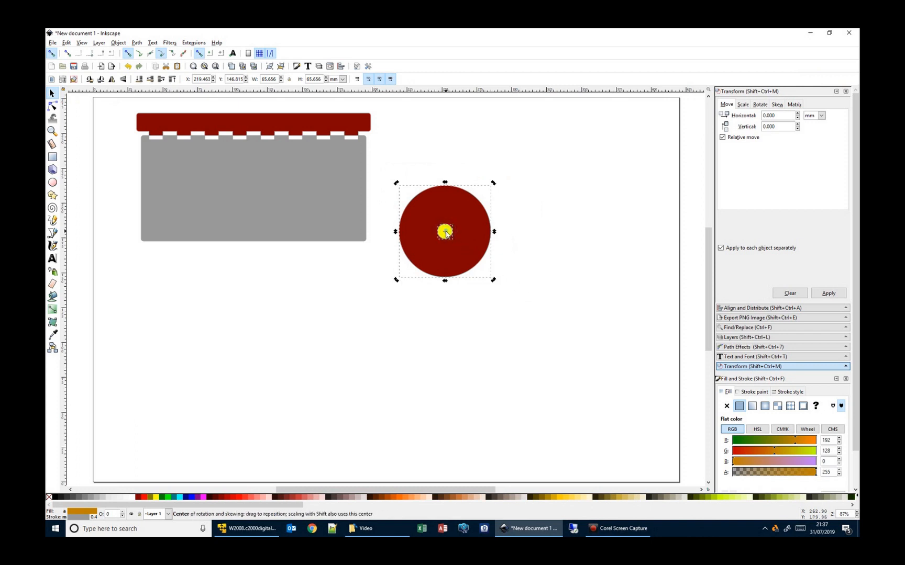
pyautogui.click(555, 239)
# - Cut the yellow circle out of the red circle with Difference, and move the resulting ring up beside the grey panel
pyautogui.click(461, 215)
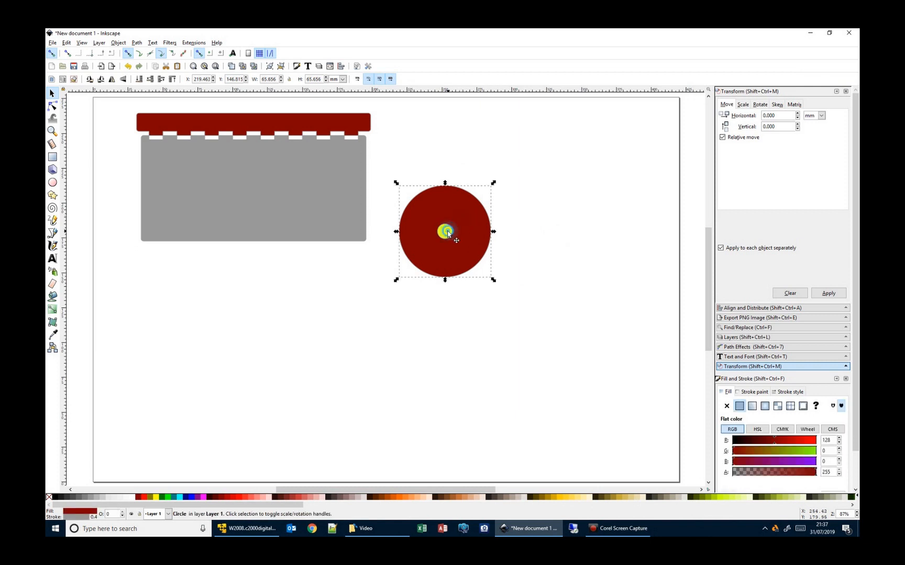
pyautogui.click(448, 234)
pyautogui.keyDown('shift'); pyautogui.click(461, 217); pyautogui.keyUp('shift')
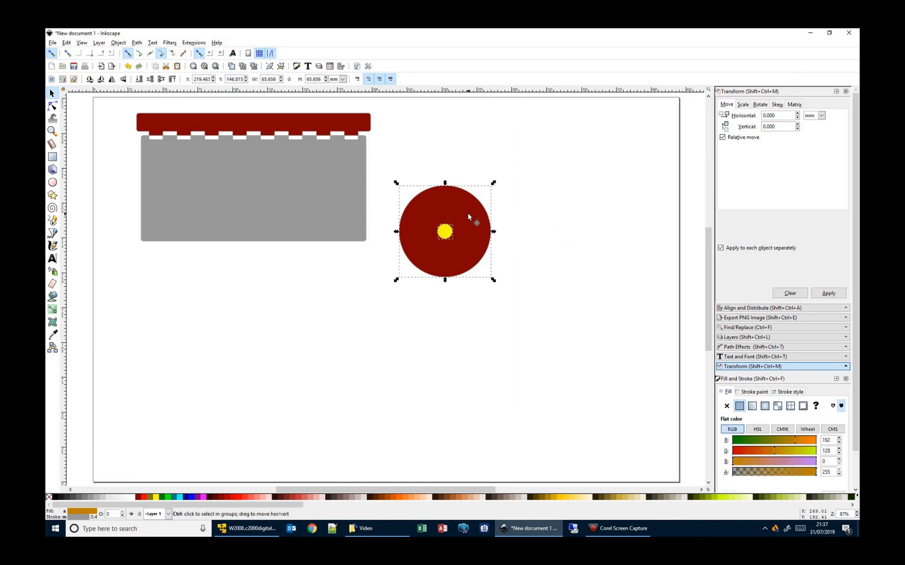
pyautogui.hotkey('ctrl', '-')
pyautogui.click(446, 235)
pyautogui.moveTo(450, 218); pyautogui.dragTo(437, 172)
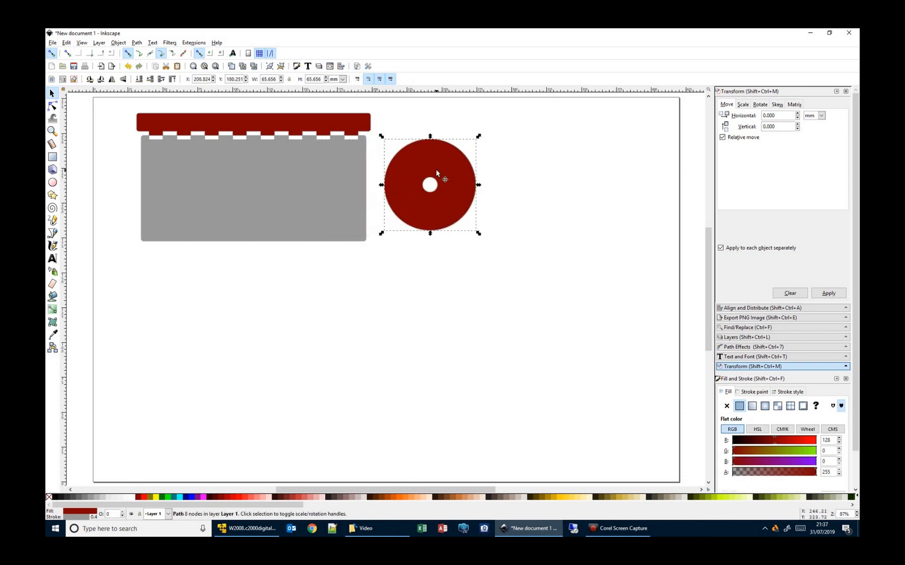